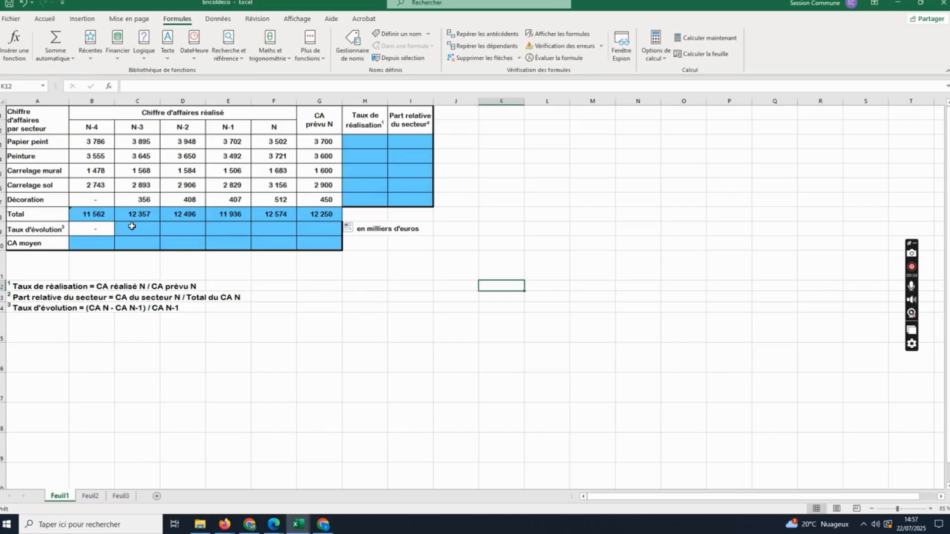
- Enter the growth rate formula =(C8-B8)/B8 in cell C9 for year N-3
{"action": "left_click", "coordinate": [133, 227]}
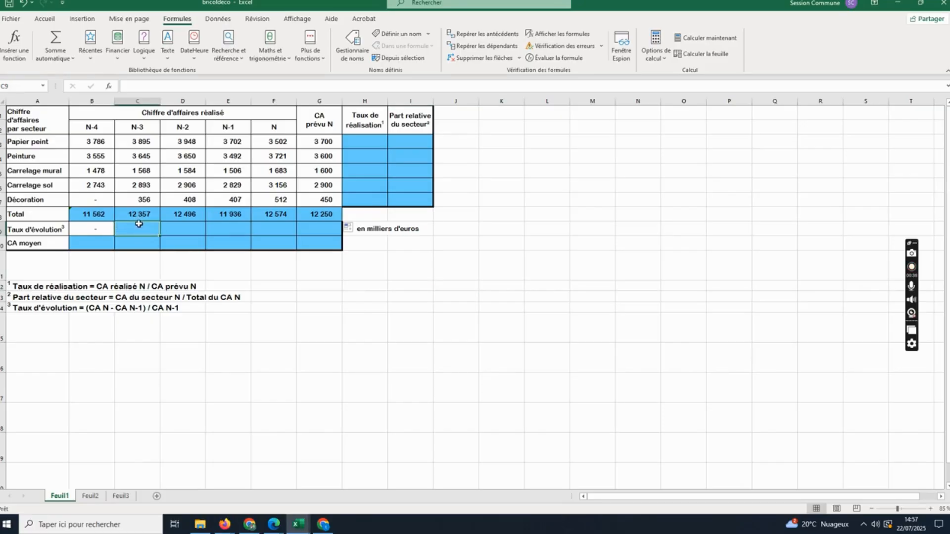
{"action": "left_click", "coordinate": [155, 87]}
{"action": "type", "text": "="}
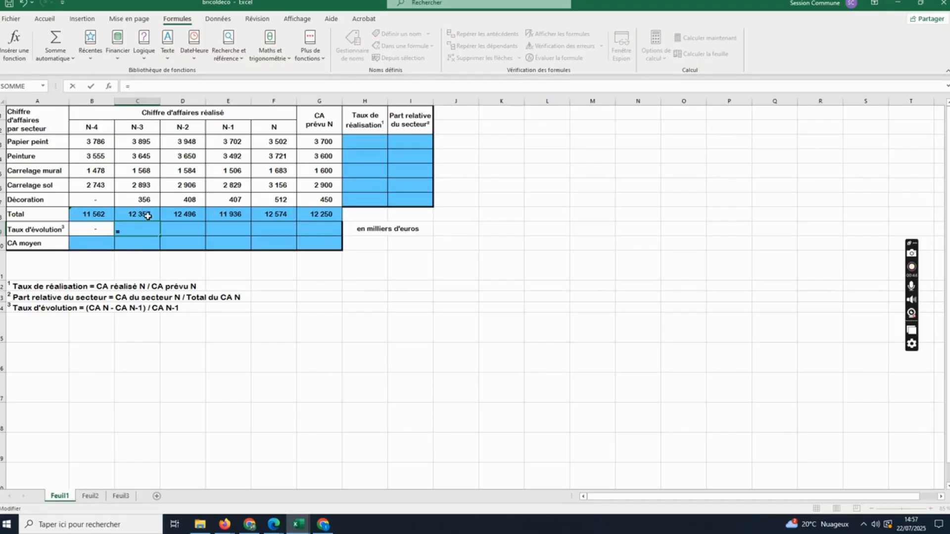
{"action": "type", "text": "C8"}
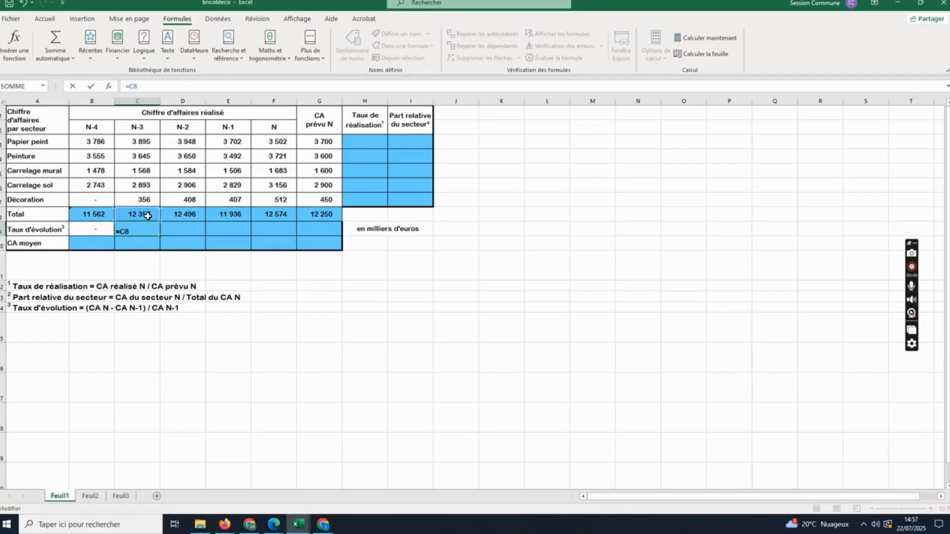
{"action": "type", "text": "-C"}
{"action": "key", "text": "BackSpace"}
{"action": "type", "text": "B8)"}
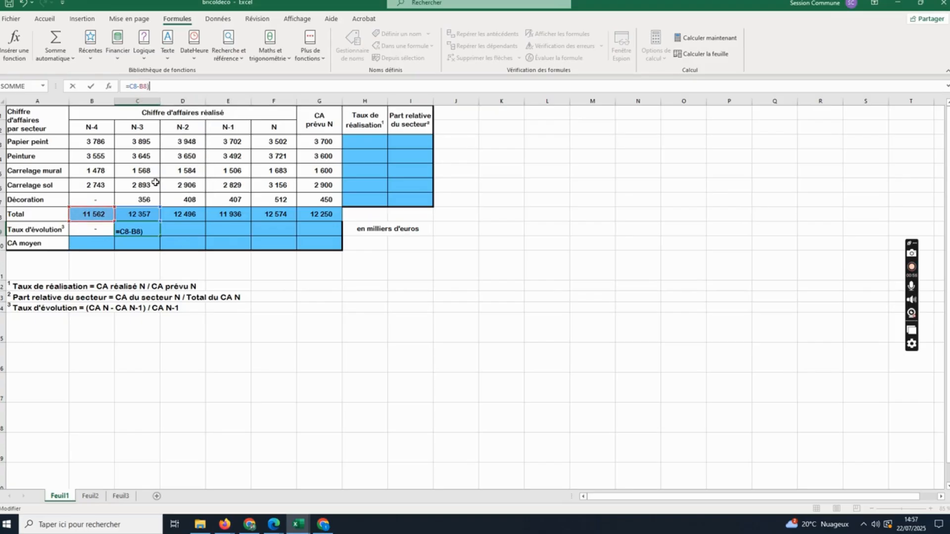
{"action": "key", "text": "Left"}
{"action": "key", "text": "Left"}
{"action": "key", "text": "Left"}
{"action": "key", "text": "Left"}
{"action": "key", "text": "Left"}
{"action": "key", "text": "Left"}
{"action": "type", "text": "("}
{"action": "left_click", "coordinate": [168, 87]}
{"action": "type", "text": "/B8"}
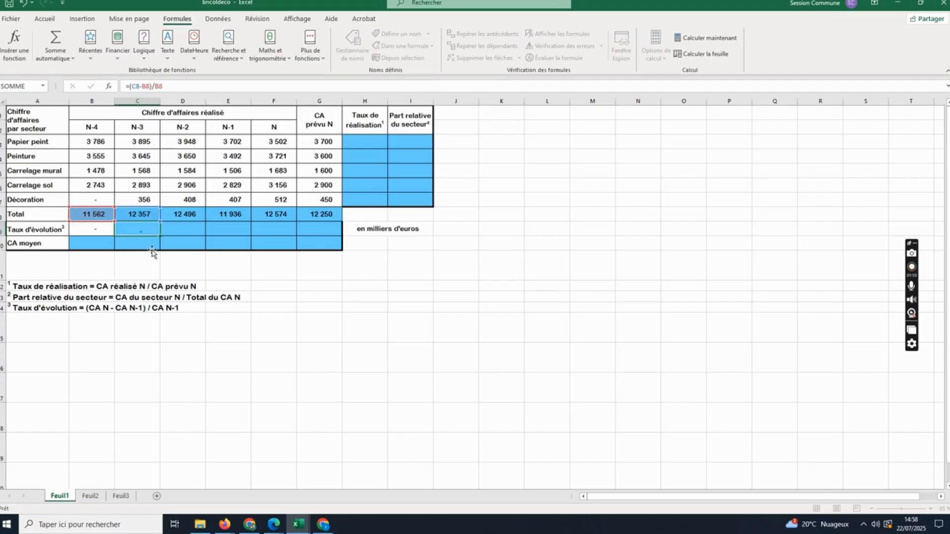
{"action": "key", "text": "Return"}
- Fill the growth rate formula from C9 across to G9 and check the formulas in C9 and D9
{"action": "left_click", "coordinate": [155, 233]}
{"action": "left_click_drag", "start_coordinate": [158, 234], "coordinate": [344, 241]}
{"action": "left_click", "coordinate": [193, 229]}
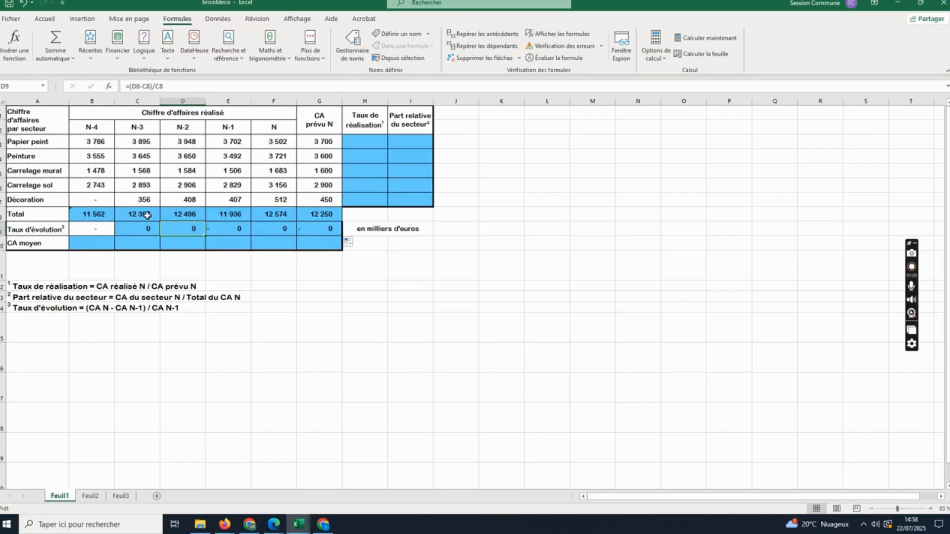
{"action": "key", "text": "Left"}
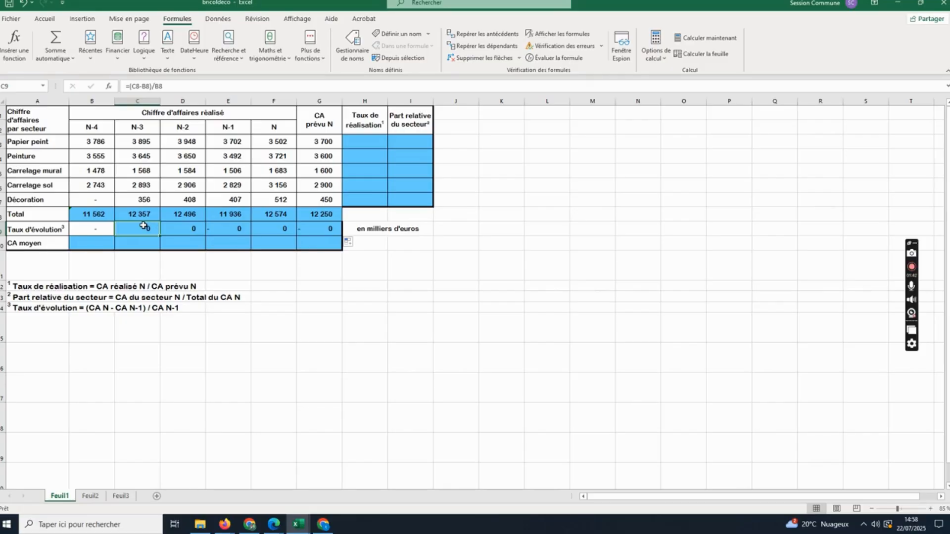
{"action": "left_click", "coordinate": [193, 230]}
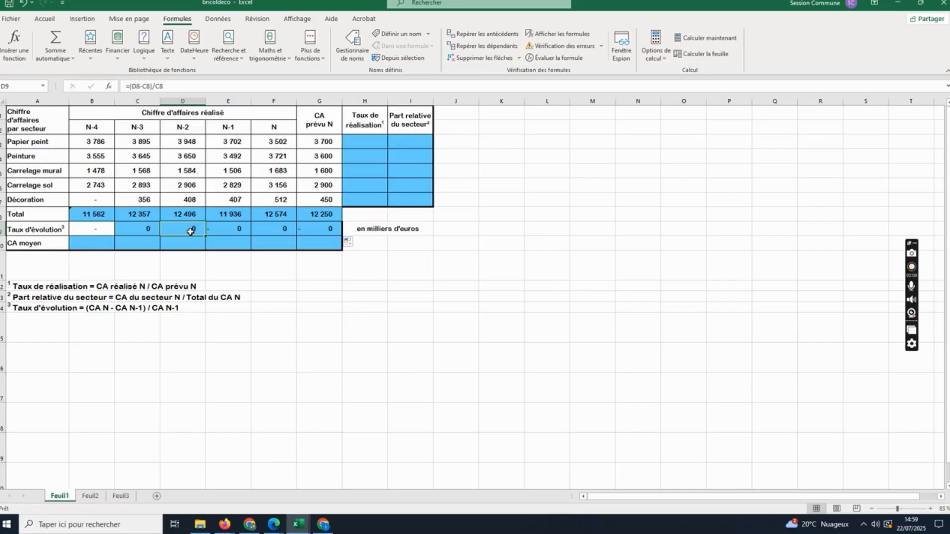
- Insert the MOYENNE function in B10 with b3 as Nombre1 and b6 as Nombre2 for the N-4 average
{"action": "left_click", "coordinate": [88, 244]}
{"action": "left_click", "coordinate": [140, 85]}
{"action": "type", "text": "="}
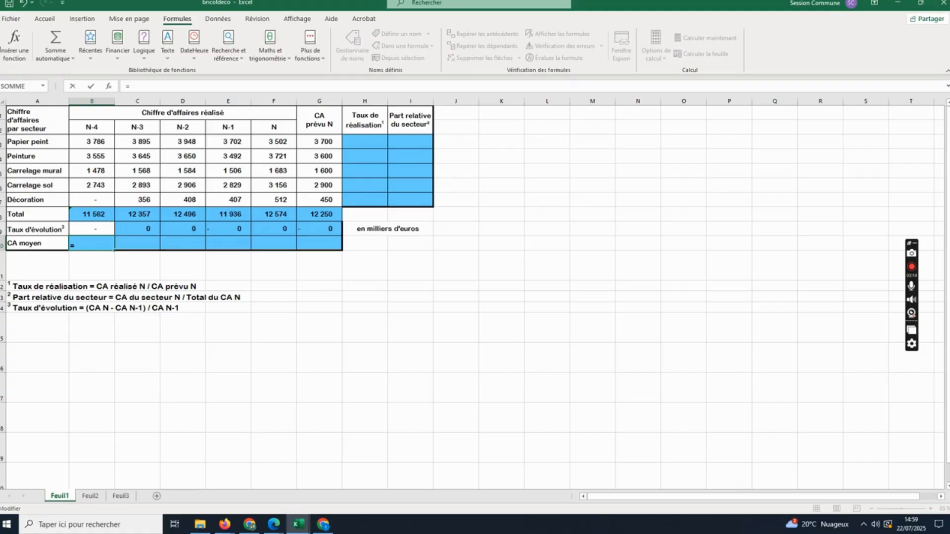
{"action": "left_click", "coordinate": [9, 48]}
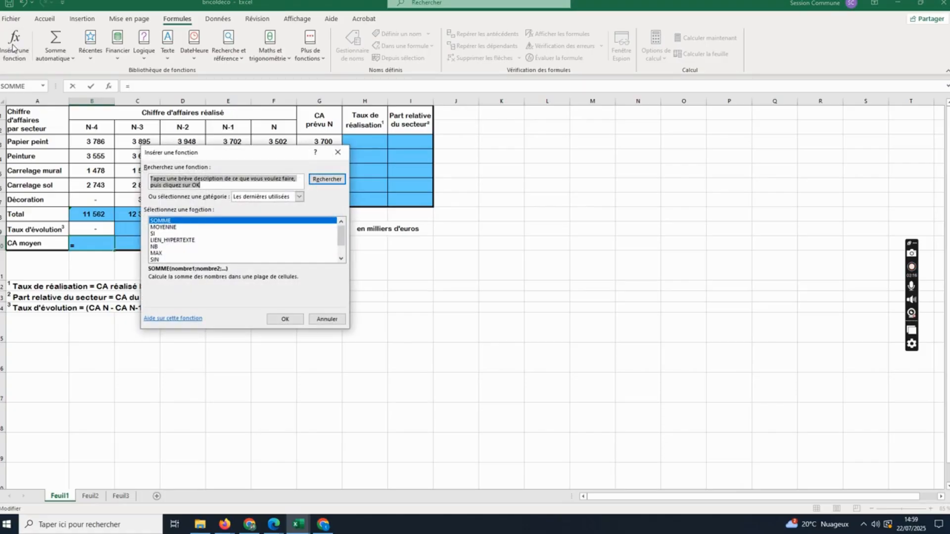
{"action": "left_click", "coordinate": [173, 227]}
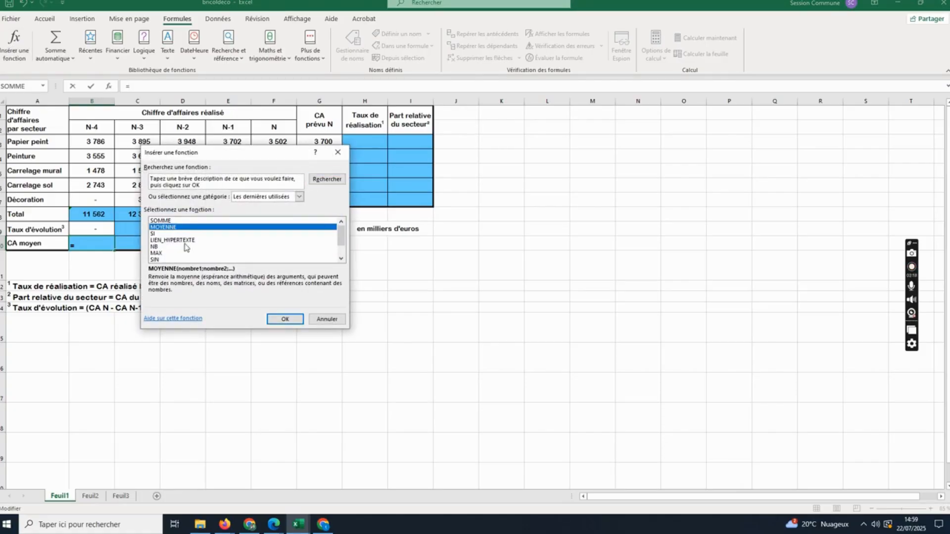
{"action": "left_click", "coordinate": [284, 319]}
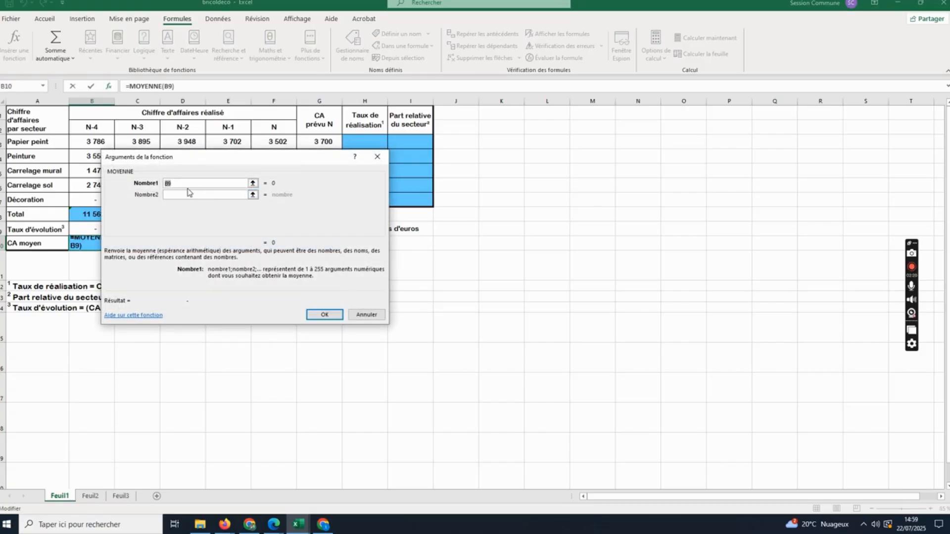
{"action": "type", "text": "3"}
{"action": "key", "text": "BackSpace"}
{"action": "type", "text": "b3"}
{"action": "left_click", "coordinate": [169, 195]}
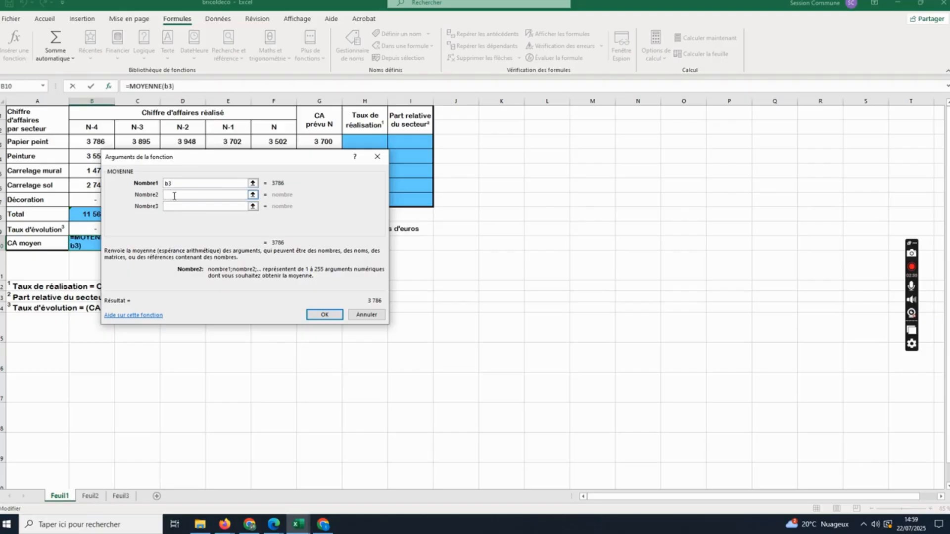
{"action": "type", "text": "b6"}
{"action": "left_click", "coordinate": [322, 315]}
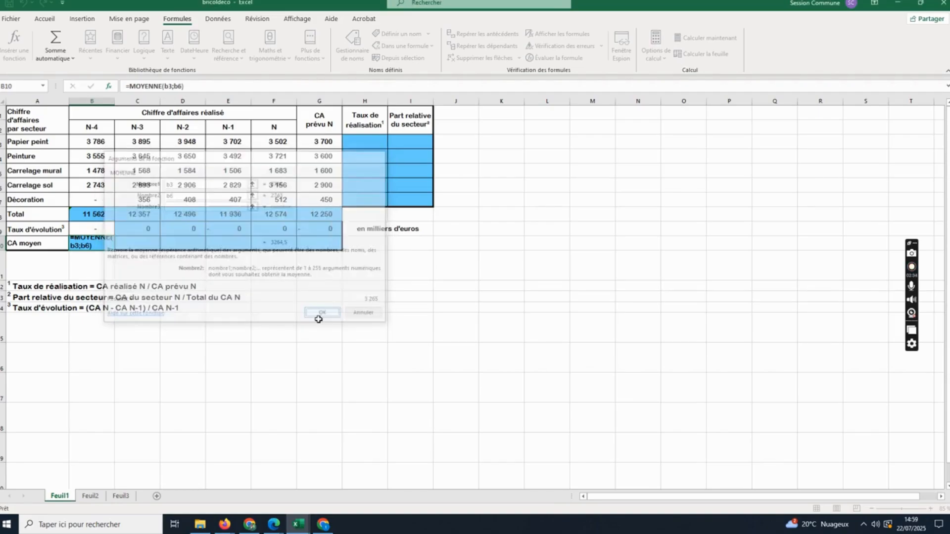
- Insert the MOYENNE function in C10 with c3 as Nombre1 and c7 as Nombre2 for the N-3 average
{"action": "left_click", "coordinate": [150, 245]}
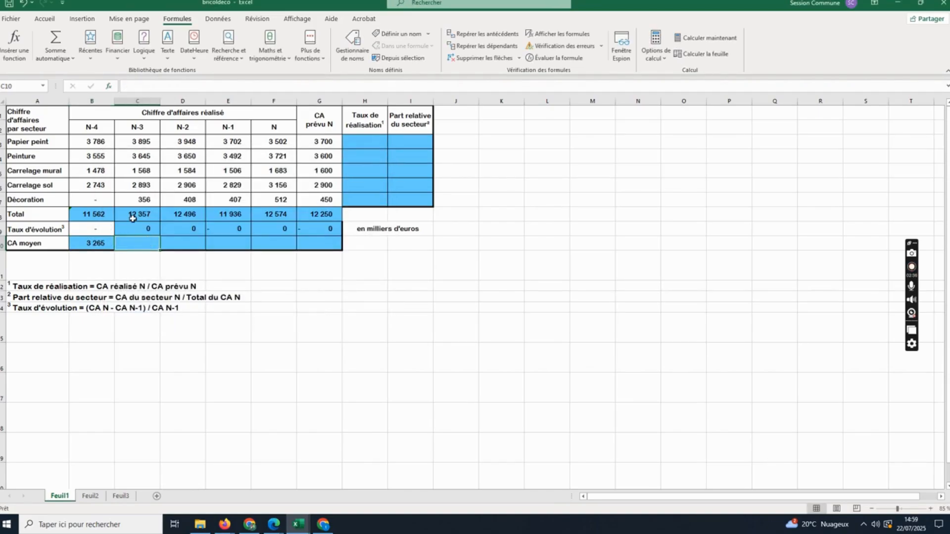
{"action": "left_click", "coordinate": [11, 43]}
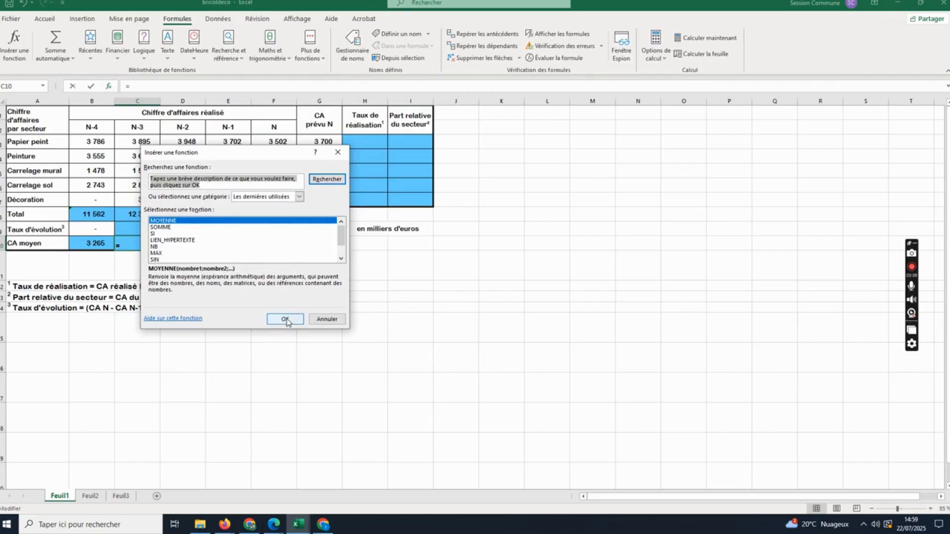
{"action": "left_click", "coordinate": [285, 319]}
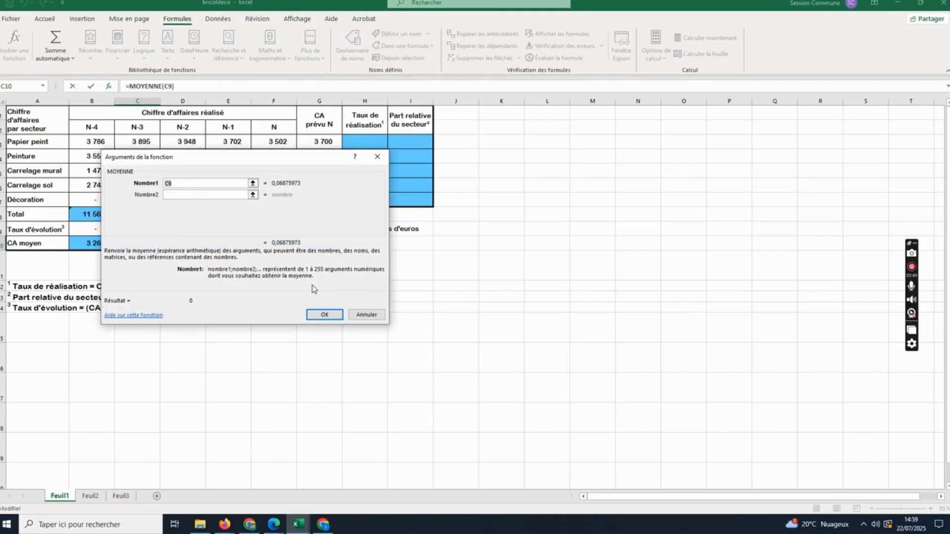
{"action": "type", "text": "c3"}
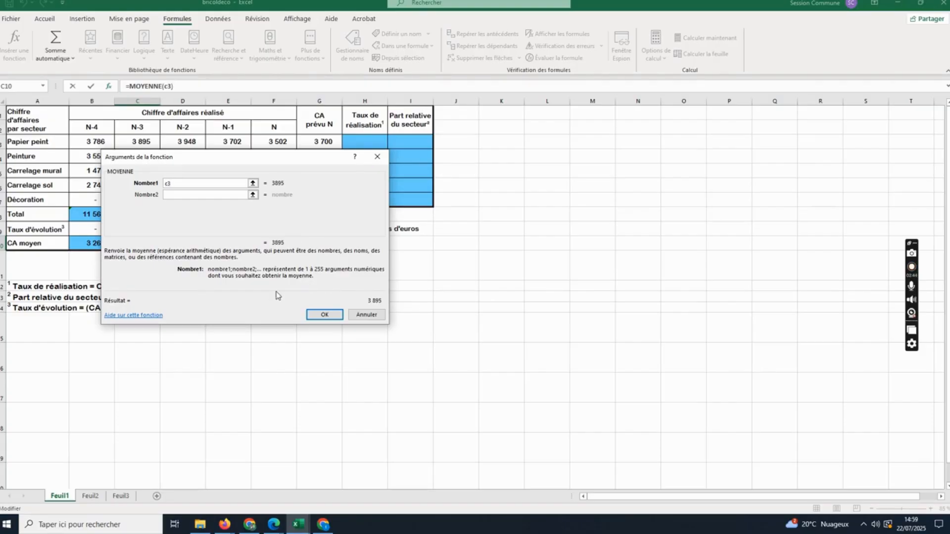
{"action": "left_click", "coordinate": [233, 193]}
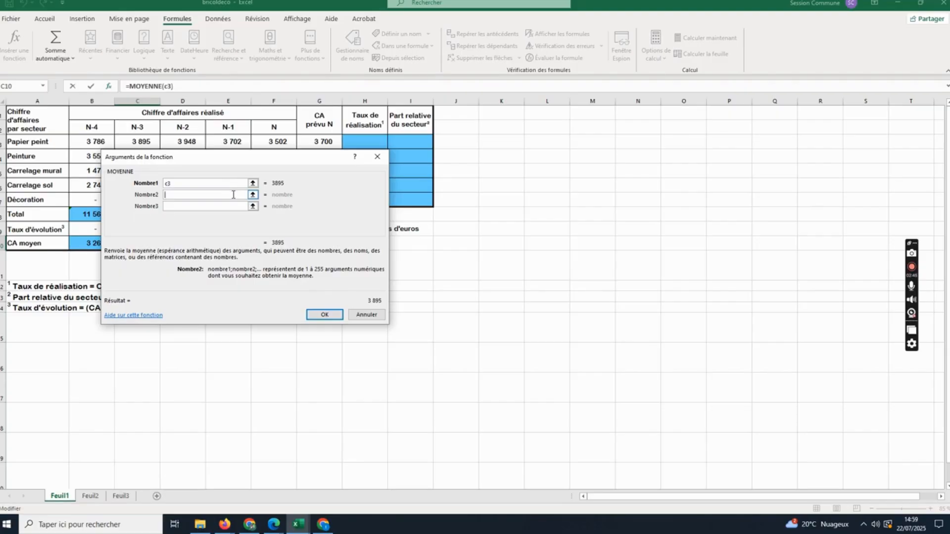
{"action": "type", "text": "c7"}
{"action": "left_click", "coordinate": [333, 315]}
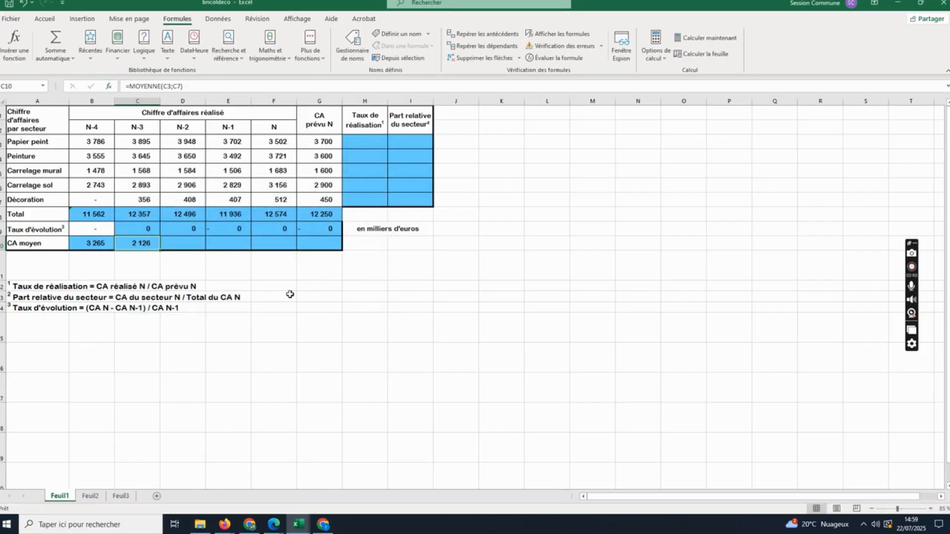
{"action": "left_click_drag", "start_coordinate": [160, 252], "coordinate": [205, 252]}
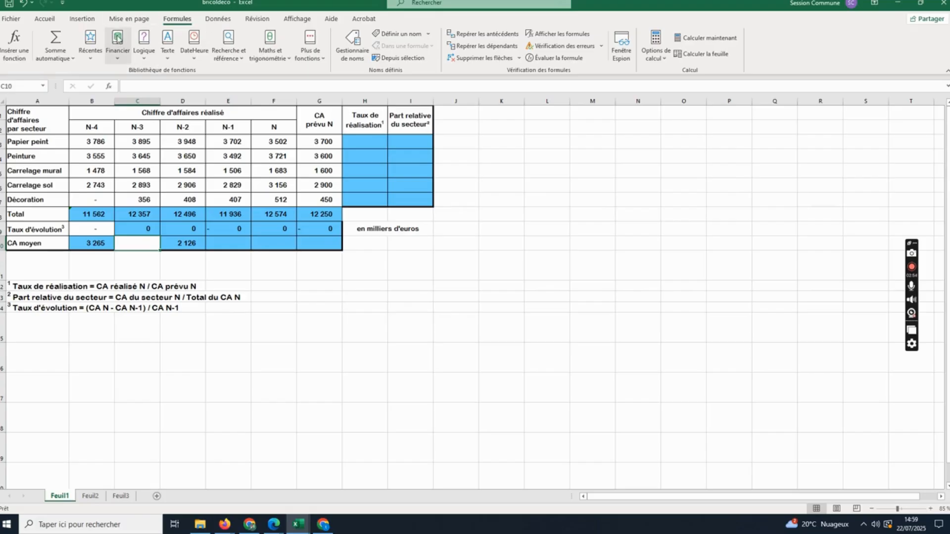
{"action": "key", "text": "ctrl+z"}
{"action": "key", "text": "Left"}
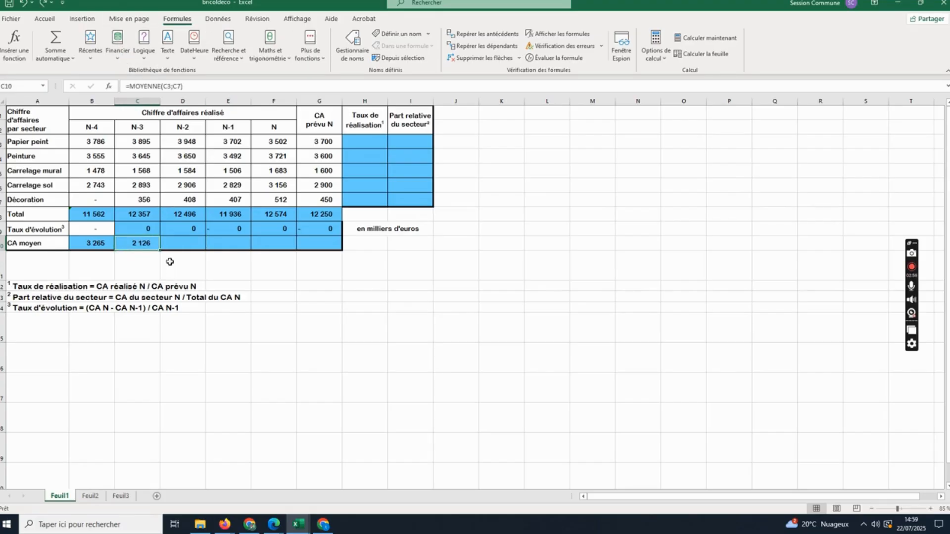
- Fill the average formula from C10 across to G10
{"action": "left_click_drag", "start_coordinate": [161, 250], "coordinate": [341, 250]}
{"action": "left_click", "coordinate": [377, 306]}
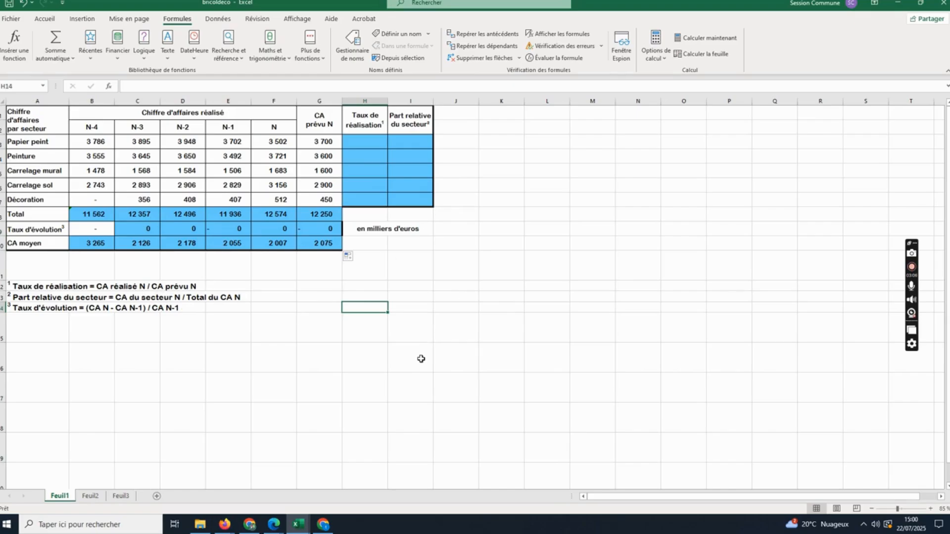
- Open the growth rate formula in C9 to review its terms
{"action": "left_click", "coordinate": [150, 229]}
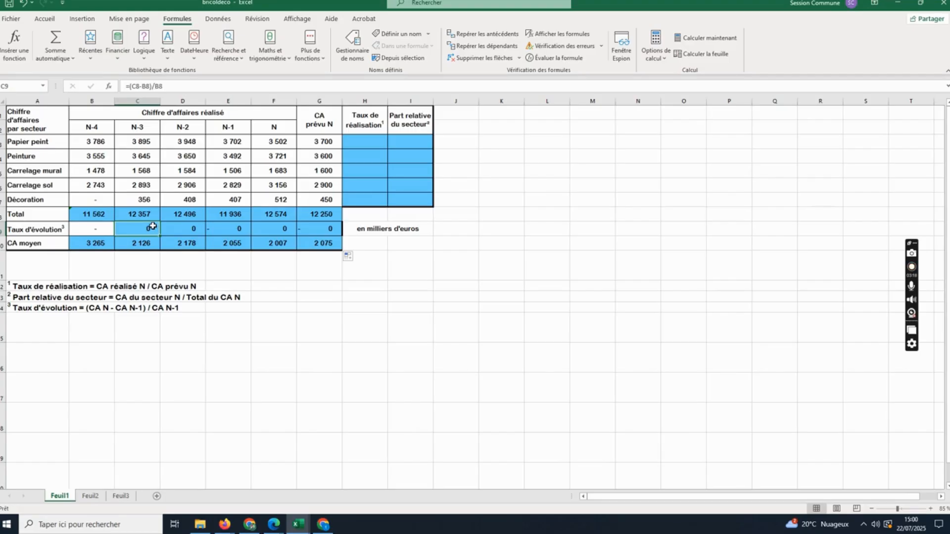
{"action": "left_click", "coordinate": [130, 87]}
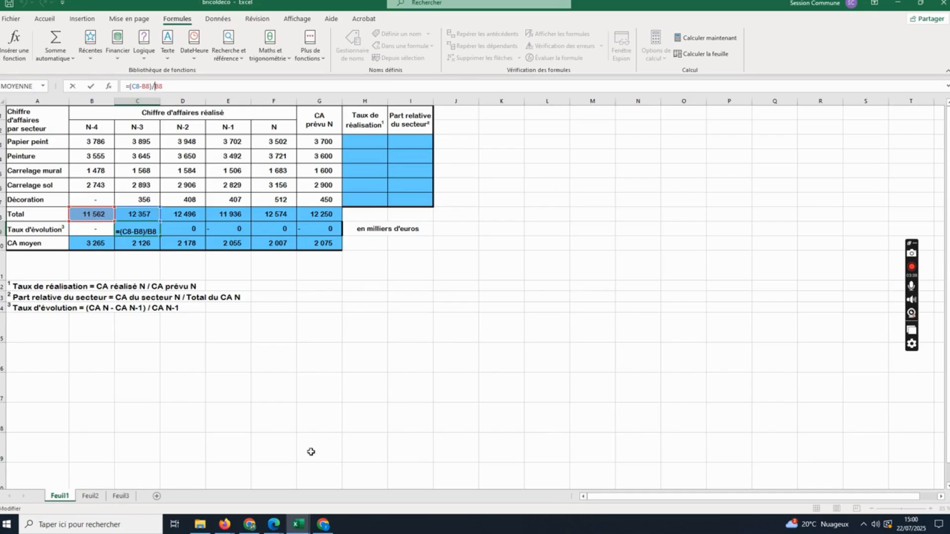
- Switch to Firefox and try a web search for "dis*viser en excel"
{"action": "mouse_move", "coordinate": [225, 524]}
{"action": "left_click", "coordinate": [190, 477]}
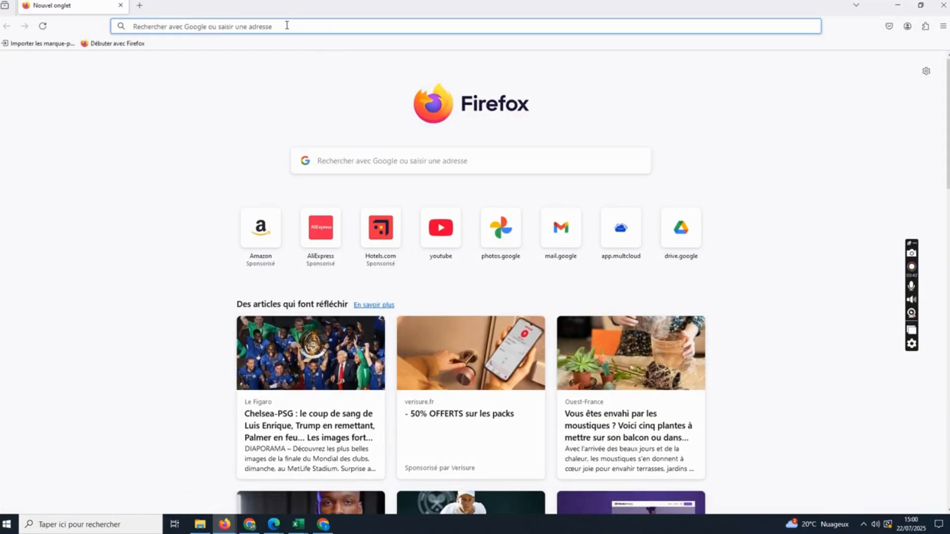
{"action": "type", "text": "dis*vis"}
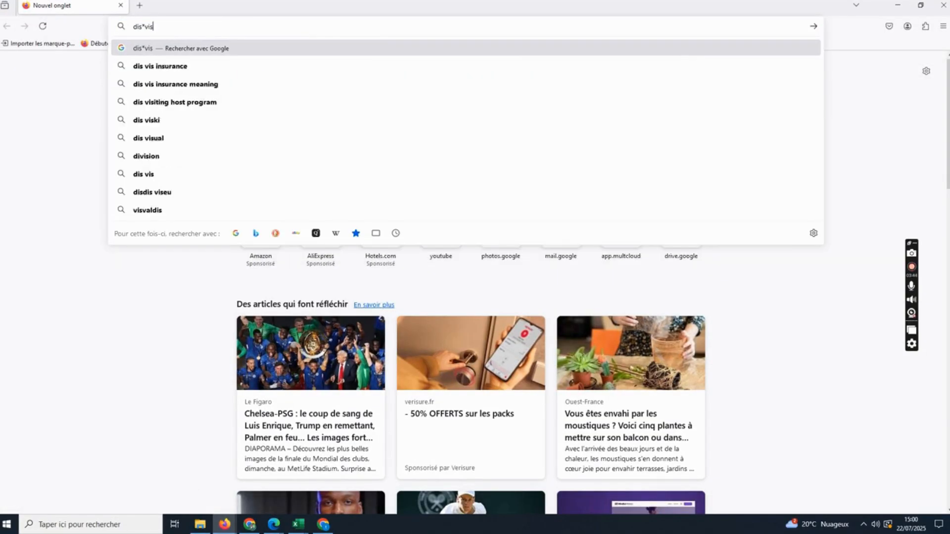
{"action": "type", "text": "er en ex"}
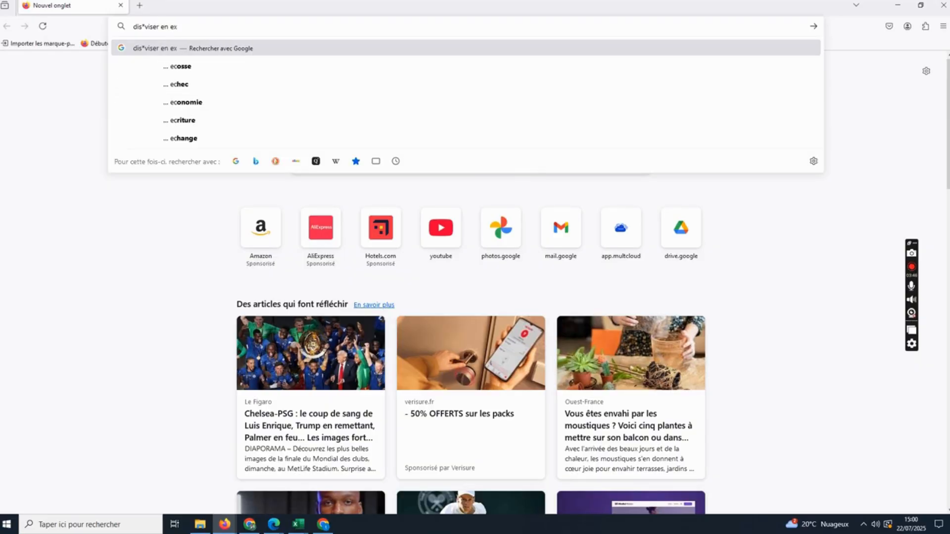
{"action": "type", "text": "cel"}
{"action": "key", "text": "Return"}
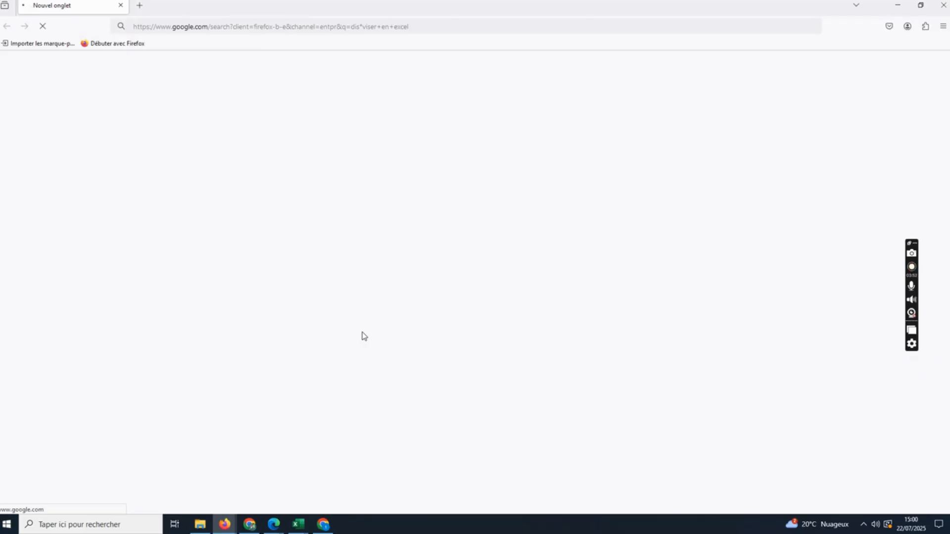
- Search Google in a new Chrome tab for "diviser sur excel", then return to the bricoldeco workbook in Excel
{"action": "left_click", "coordinate": [323, 526]}
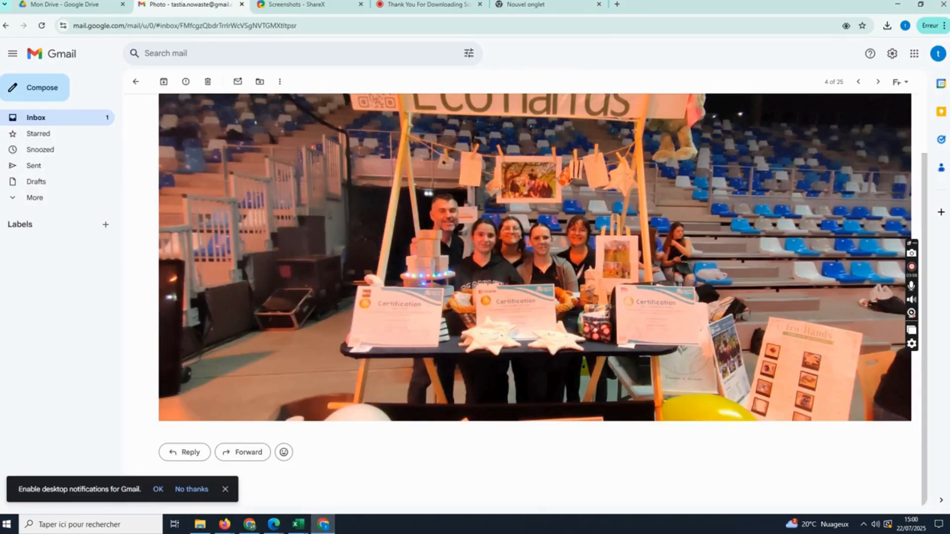
{"action": "left_click", "coordinate": [621, 5]}
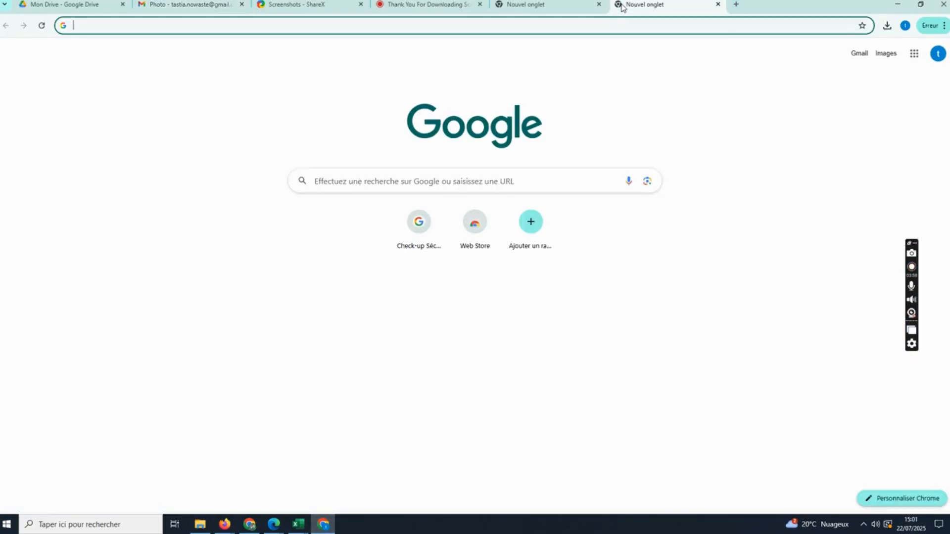
{"action": "type", "text": "divi"}
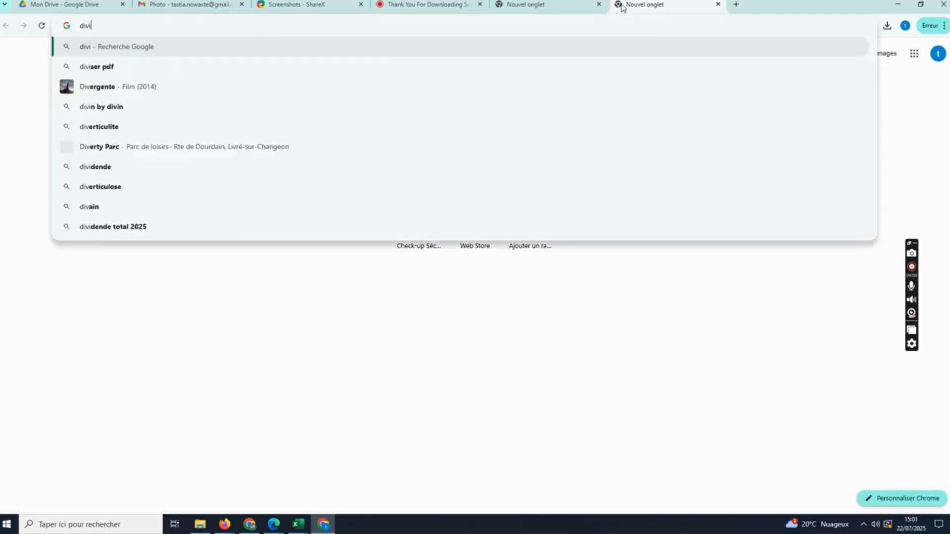
{"action": "type", "text": "ser sur excel"}
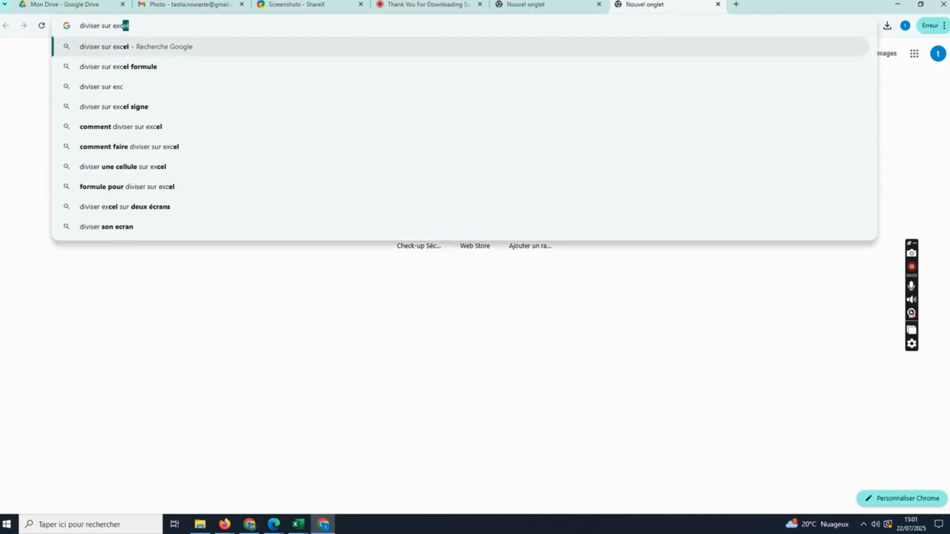
{"action": "key", "text": "Return"}
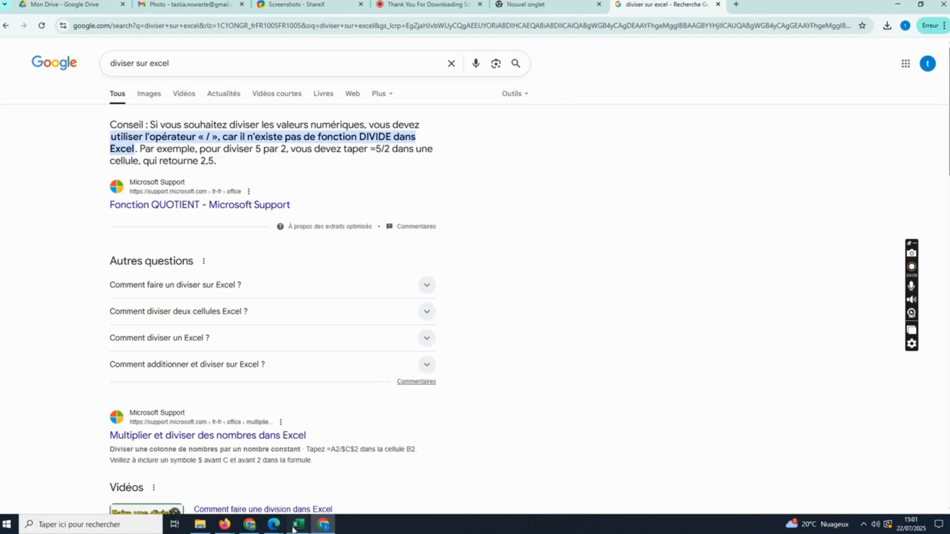
{"action": "mouse_move", "coordinate": [298, 523]}
{"action": "left_click", "coordinate": [337, 497]}
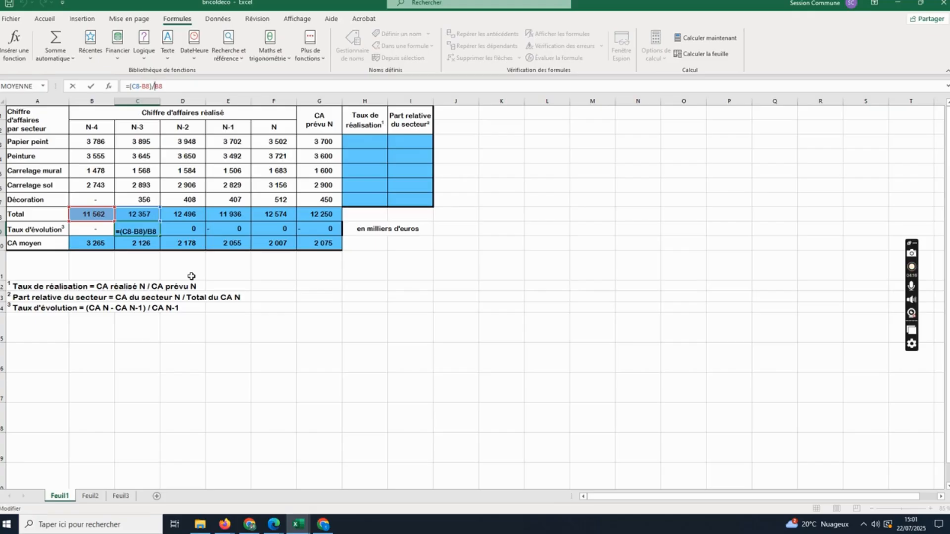
- Reopen the growth rate formula in C9 and try to re-enter its C8 reference
{"action": "key", "text": "Return"}
{"action": "left_click", "coordinate": [155, 232]}
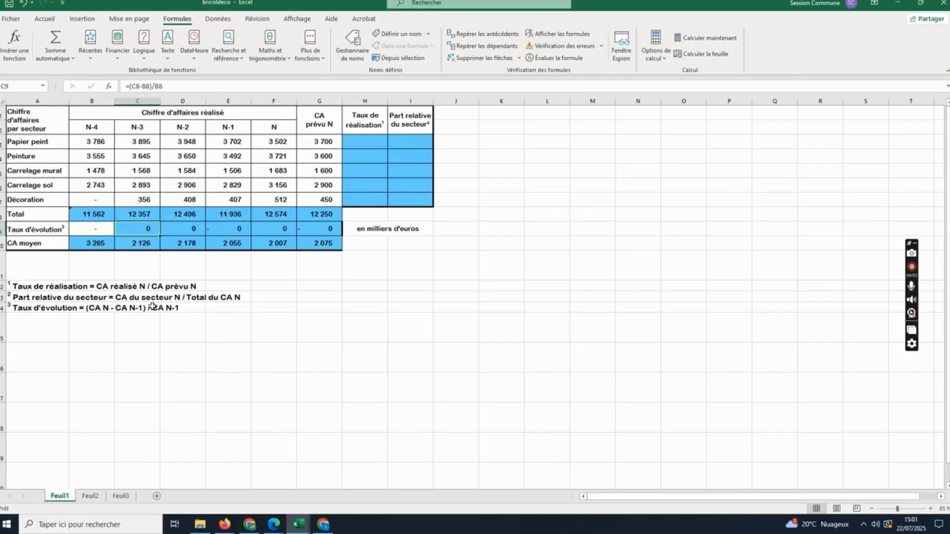
{"action": "left_click", "coordinate": [134, 88]}
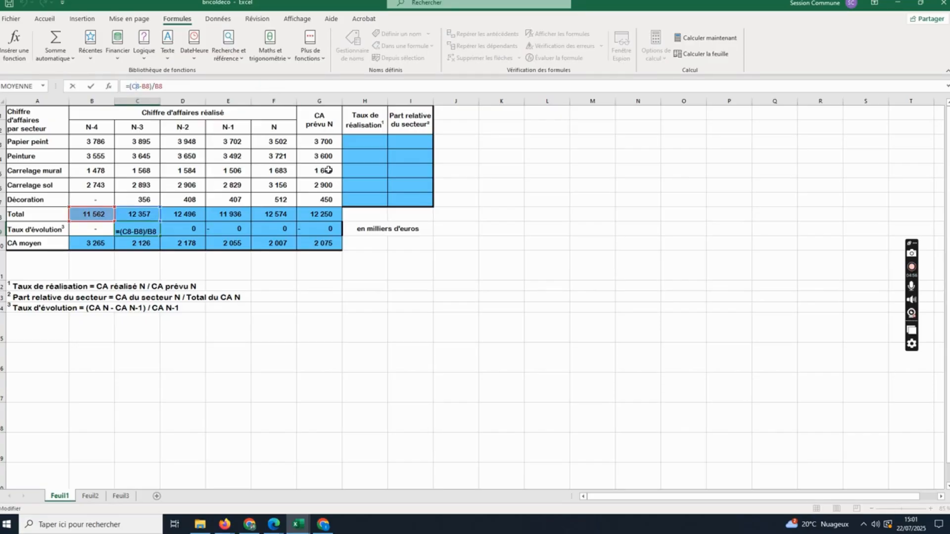
{"action": "key", "text": "BackSpace"}
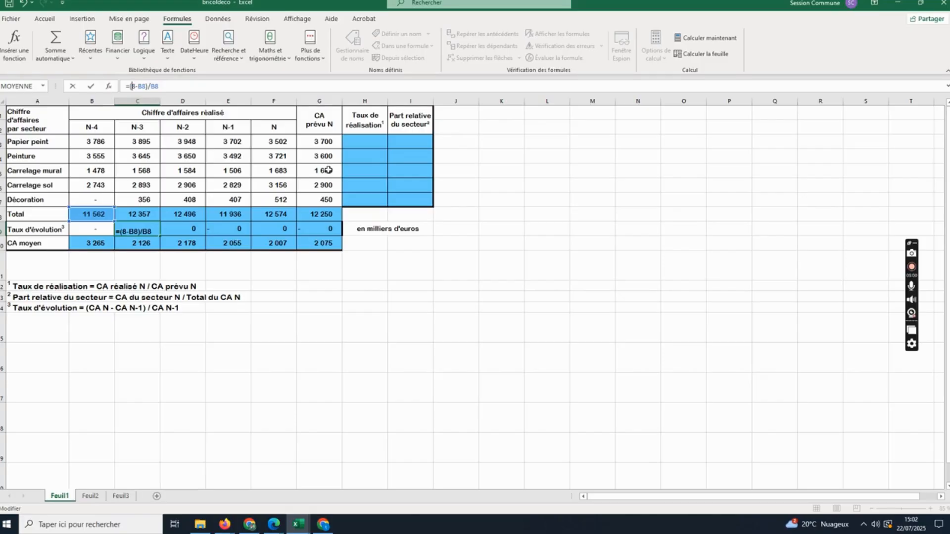
{"action": "type", "text": "f"}
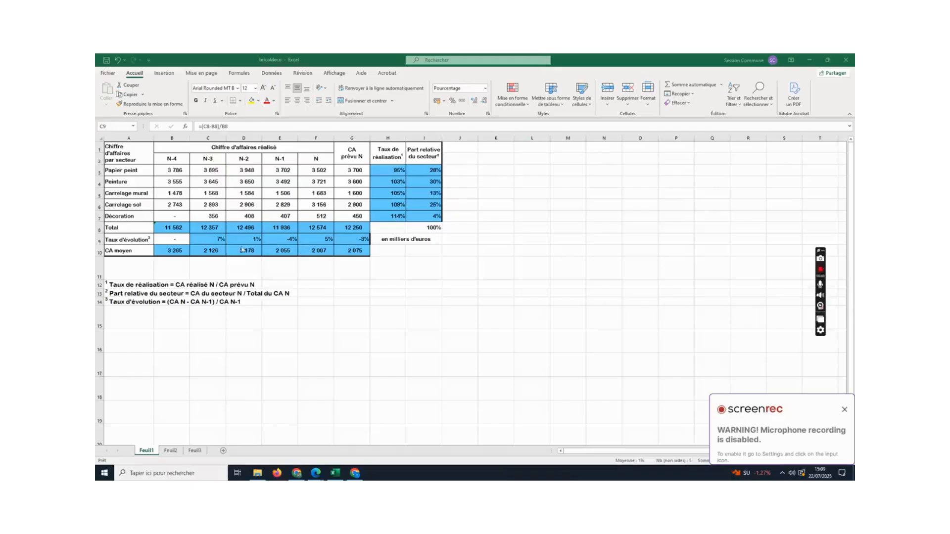
- Copy the growth rates C9:G9 from Feuil1 and paste them into row 2 of Feuil2, starting at A2
{"action": "left_click", "coordinate": [209, 240]}
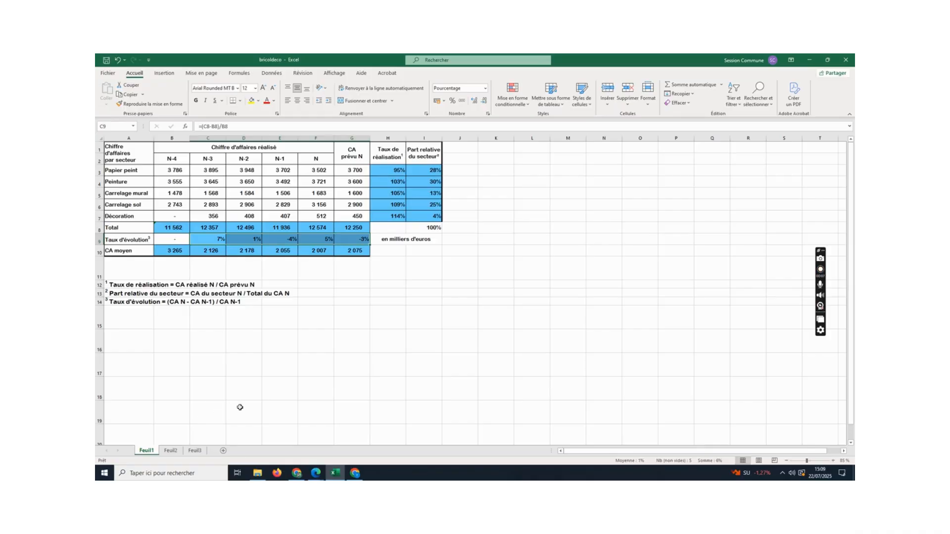
{"action": "key", "text": "ctrl+c"}
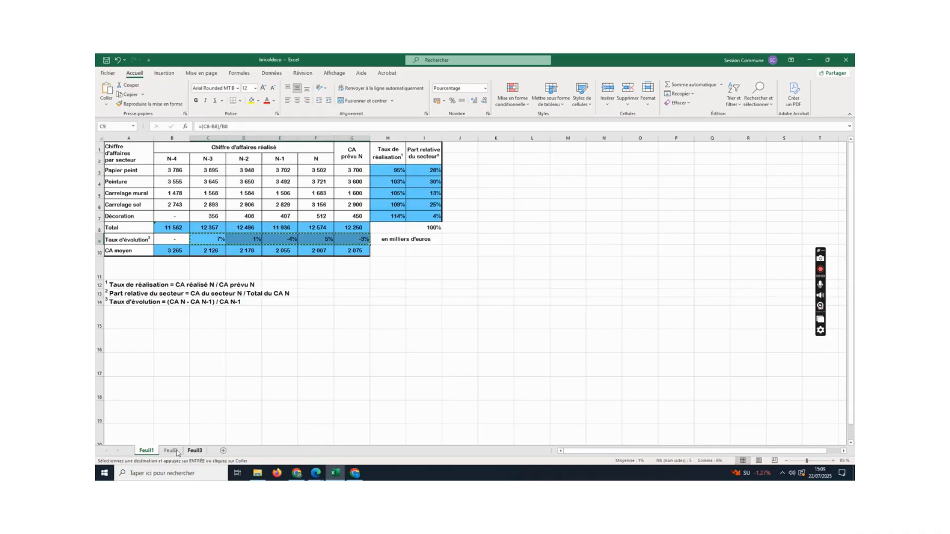
{"action": "left_click", "coordinate": [171, 450]}
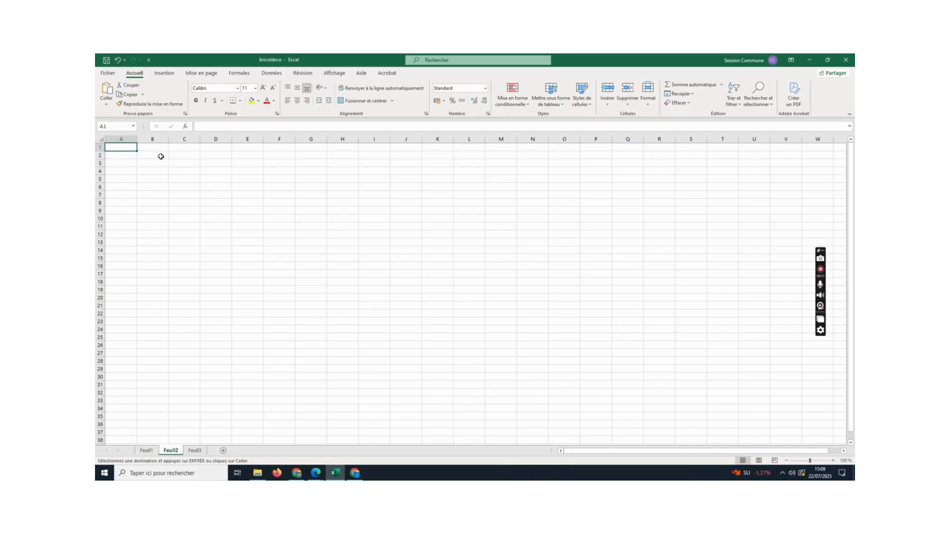
{"action": "left_click_drag", "start_coordinate": [127, 158], "coordinate": [266, 155]}
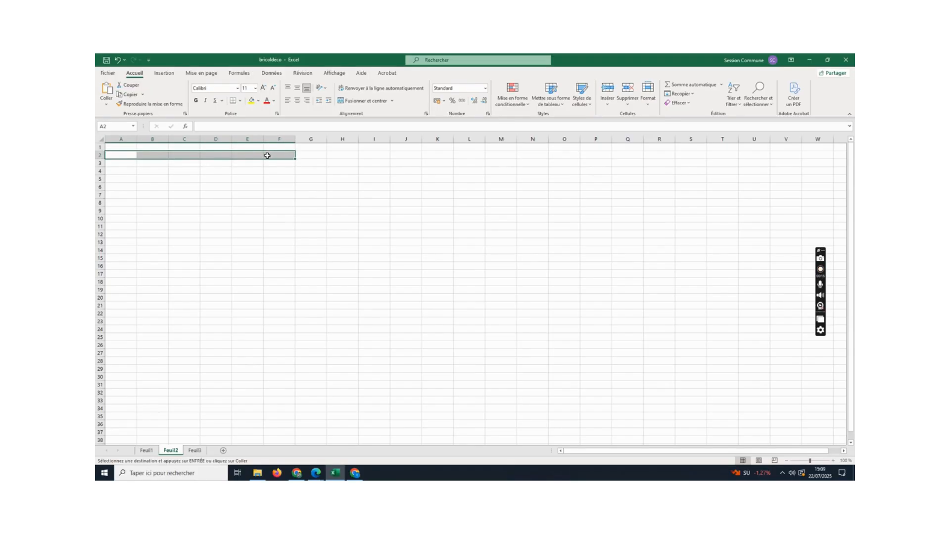
{"action": "key", "text": "ctrl+v"}
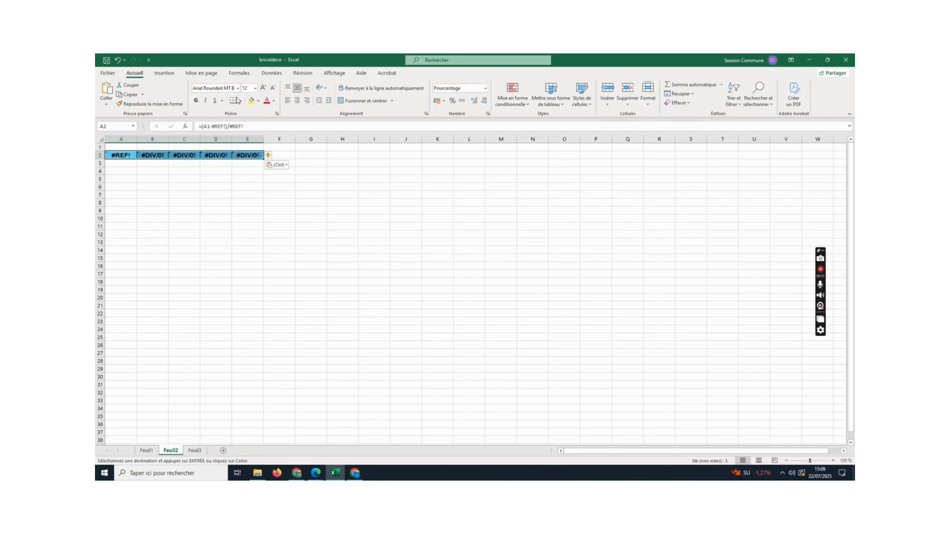
- Compare the pasted rates with Feuil1, then clear the formula in A2 on Feuil2
{"action": "left_click", "coordinate": [146, 451]}
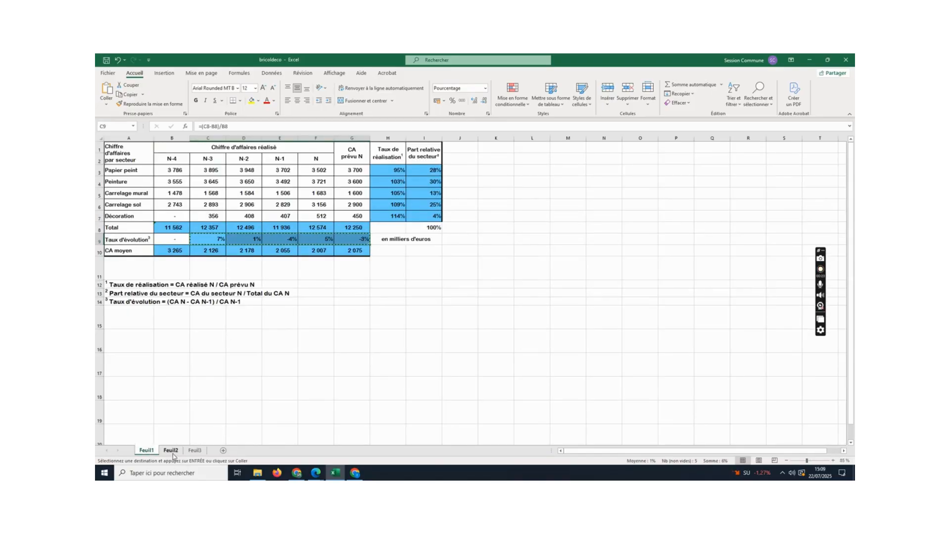
{"action": "key", "text": "ctrl+Page_Down"}
{"action": "key", "text": "Escape"}
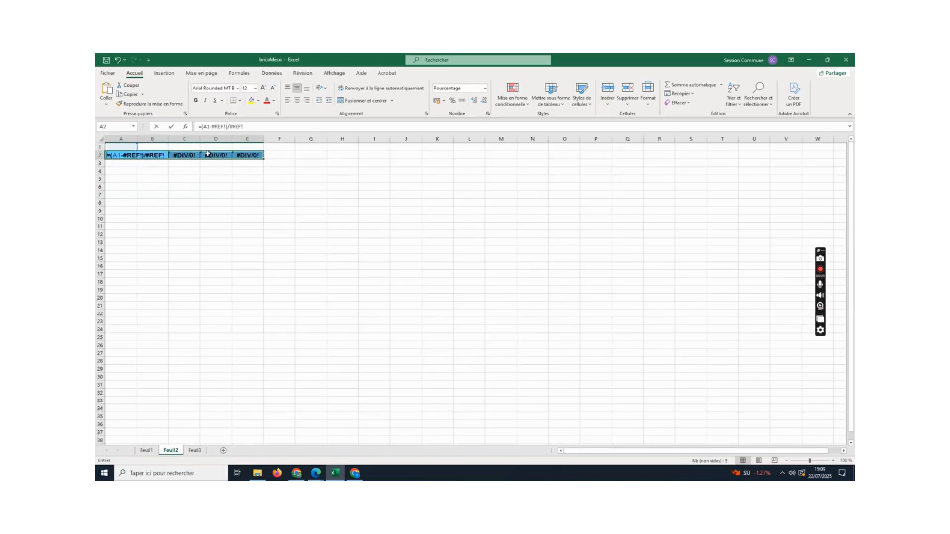
{"action": "key", "text": "BackSpace"}
{"action": "left_click", "coordinate": [323, 229]}
{"action": "left_click_drag", "start_coordinate": [132, 156], "coordinate": [251, 155]}
{"action": "left_click", "coordinate": [253, 188]}
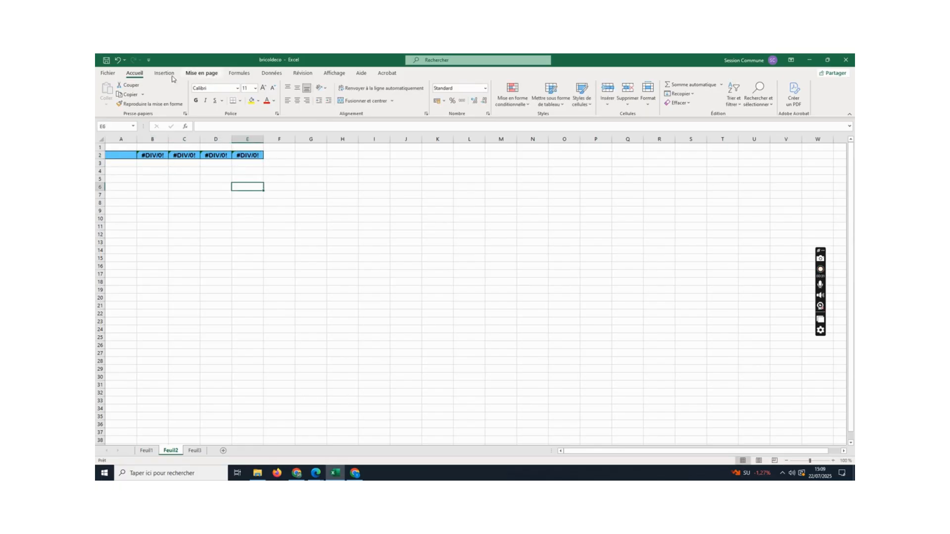
- Undo the clearing of A2 and the paste of the growth rates on Feuil2
{"action": "left_click", "coordinate": [118, 60]}
{"action": "left_click", "coordinate": [117, 59]}
{"action": "left_click", "coordinate": [117, 60]}
{"action": "left_click", "coordinate": [146, 227]}
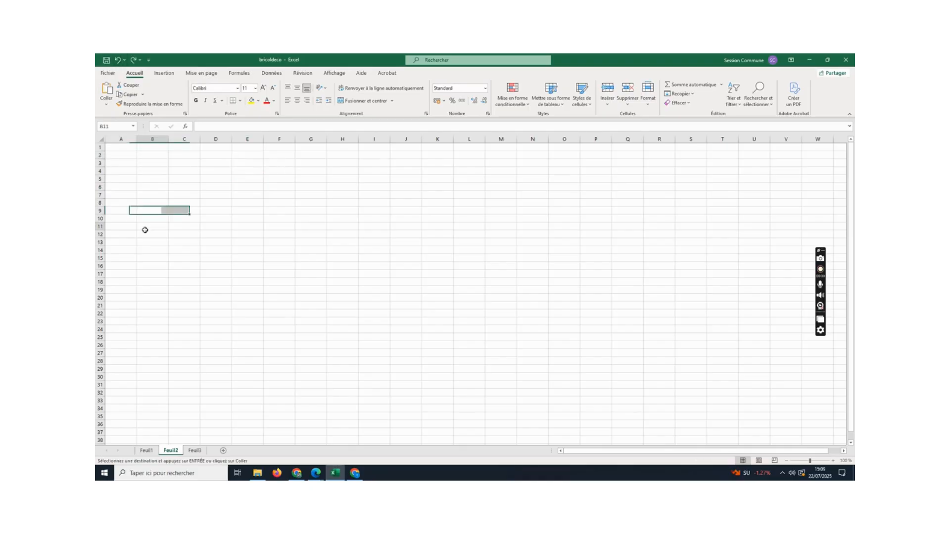
- Copy the year headers N-4 to N from B2:F2 on Feuil1 into A2:E2 on Feuil2
{"action": "left_click", "coordinate": [146, 450]}
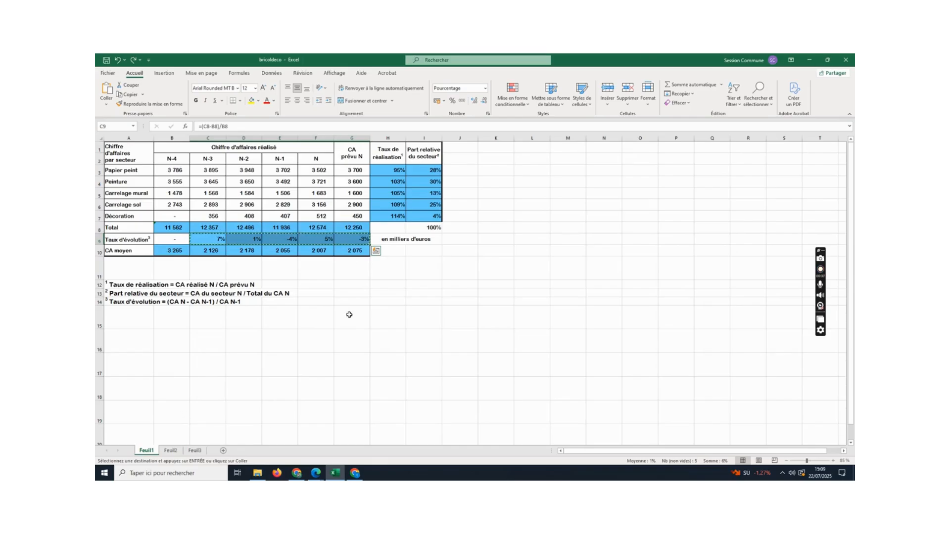
{"action": "left_click", "coordinate": [169, 159]}
{"action": "left_click_drag", "start_coordinate": [168, 159], "coordinate": [327, 160]}
{"action": "key", "text": "ctrl+c"}
{"action": "left_click", "coordinate": [169, 451]}
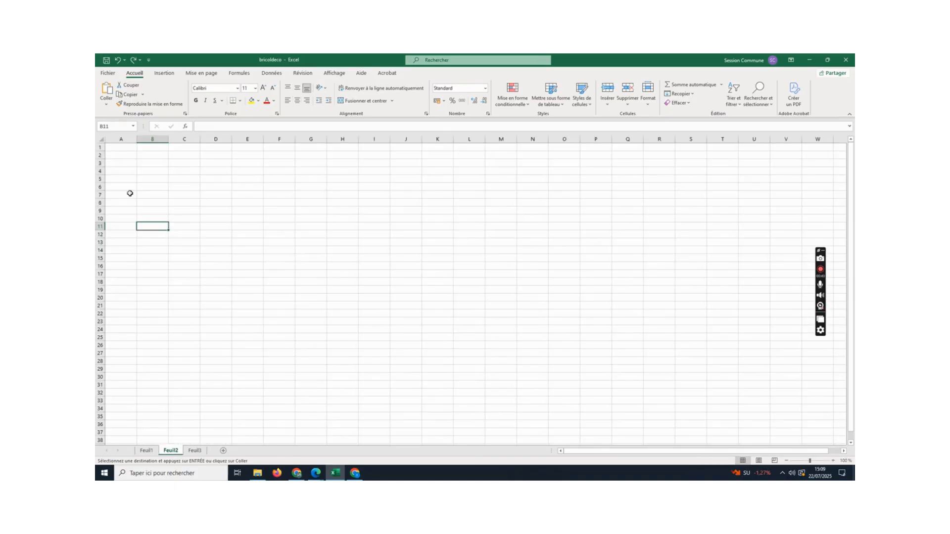
{"action": "left_click_drag", "start_coordinate": [120, 147], "coordinate": [238, 143]}
{"action": "left_click_drag", "start_coordinate": [124, 155], "coordinate": [281, 159]}
{"action": "key", "text": "ctrl+v"}
- Link B3 on Feuil2, under N-3, to the growth rate in C9 with =Feuil1!C9
{"action": "left_click", "coordinate": [153, 164]}
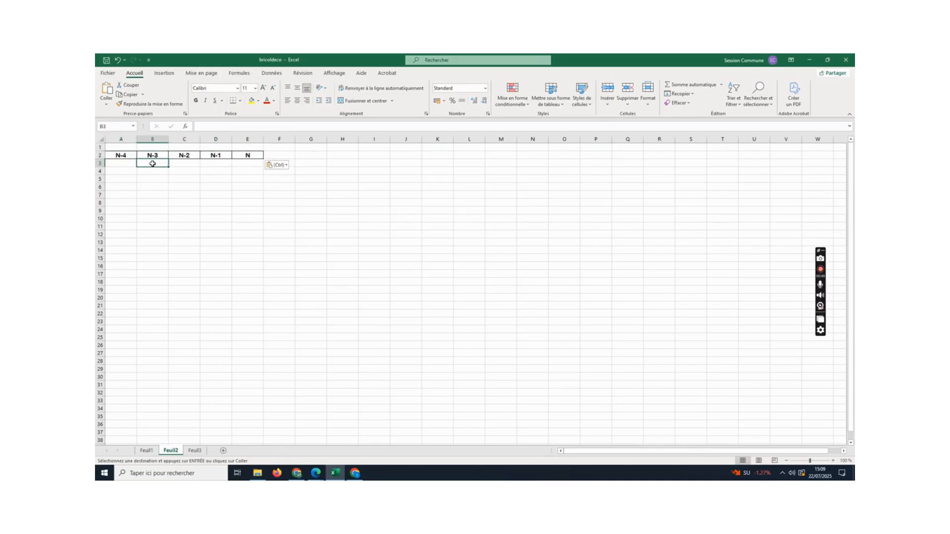
{"action": "type", "text": "="}
{"action": "left_click", "coordinate": [146, 451]}
{"action": "left_click", "coordinate": [193, 241]}
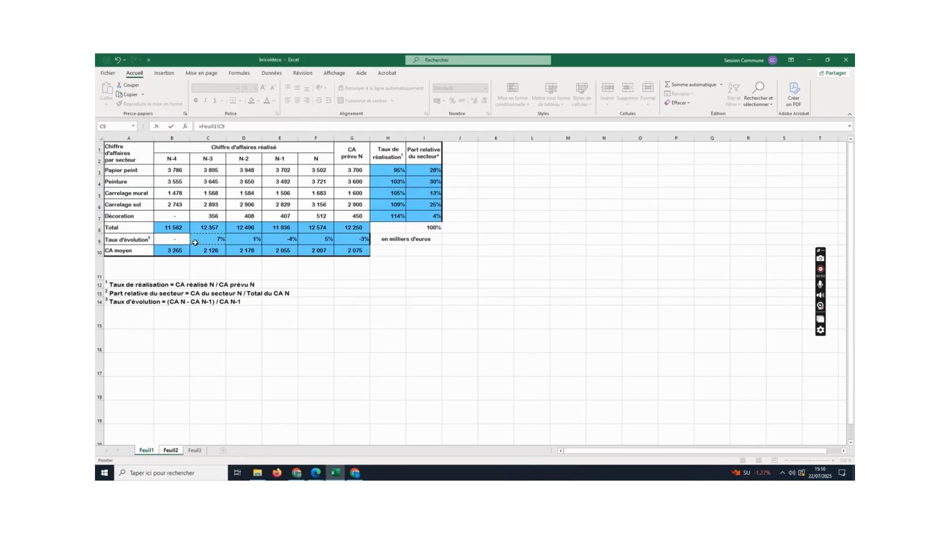
{"action": "key", "text": "Return"}
- Link C3 on Feuil2, under N-2, to the growth rate in D9 with =Feuil1!D9
{"action": "left_click", "coordinate": [181, 162]}
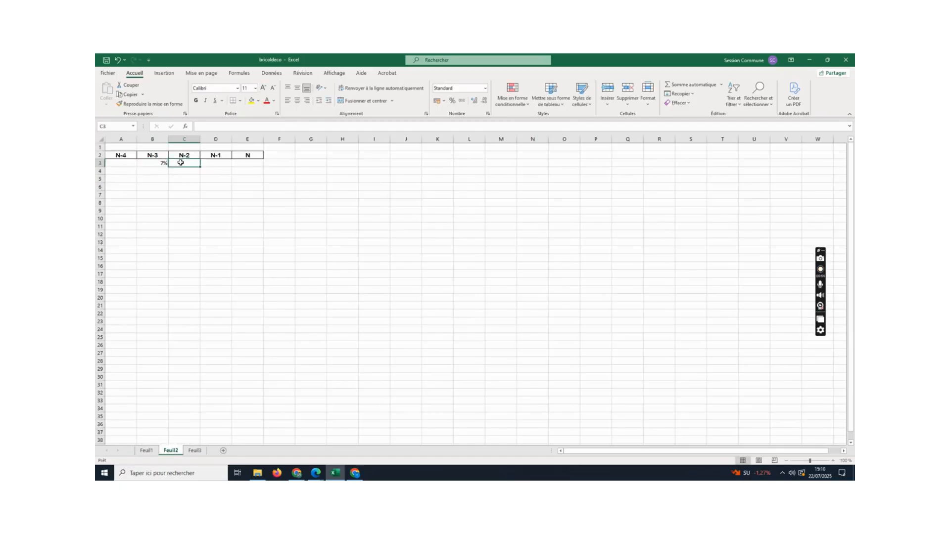
{"action": "type", "text": "="}
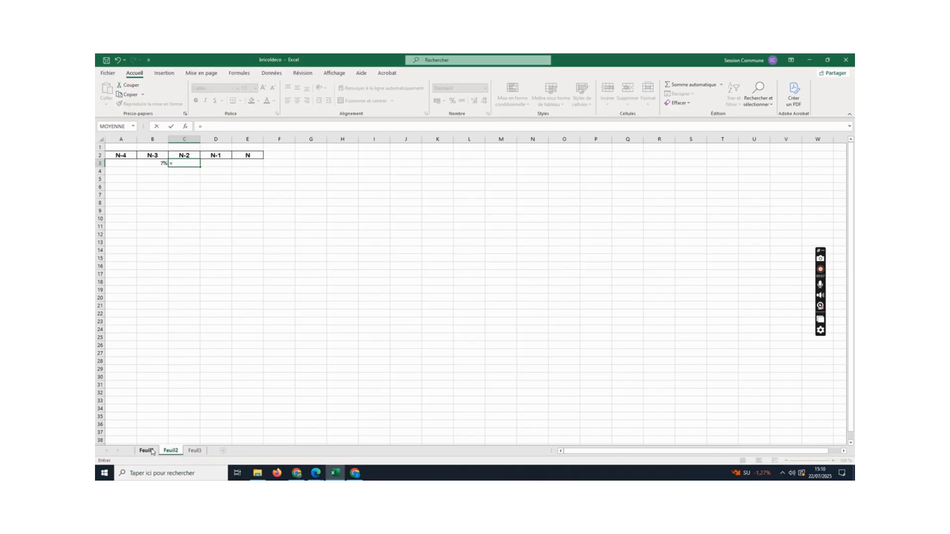
{"action": "left_click", "coordinate": [147, 451]}
{"action": "left_click", "coordinate": [246, 240]}
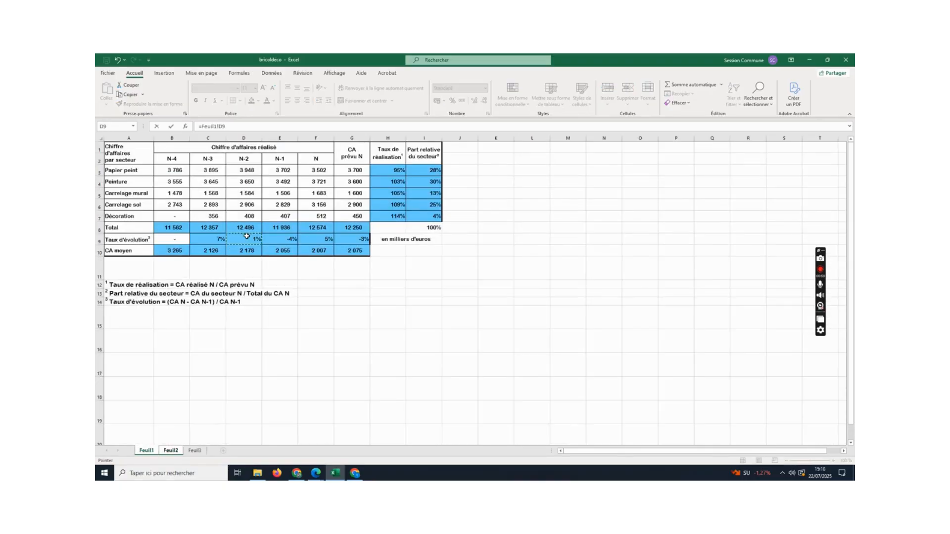
{"action": "key", "text": "Return"}
- Link D3 on Feuil2 to the N-1 growth rate on Feuil1
{"action": "left_click", "coordinate": [216, 163]}
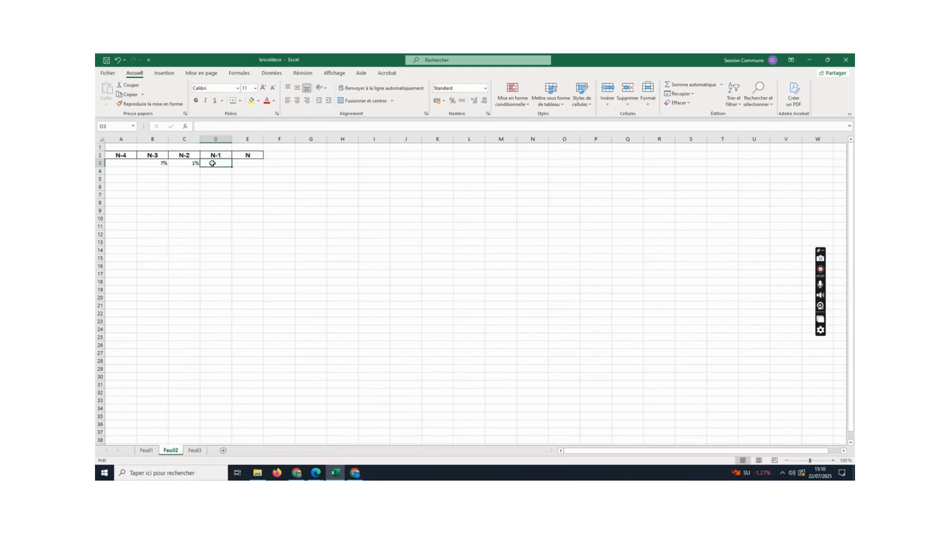
{"action": "type", "text": "="}
{"action": "left_click", "coordinate": [146, 451]}
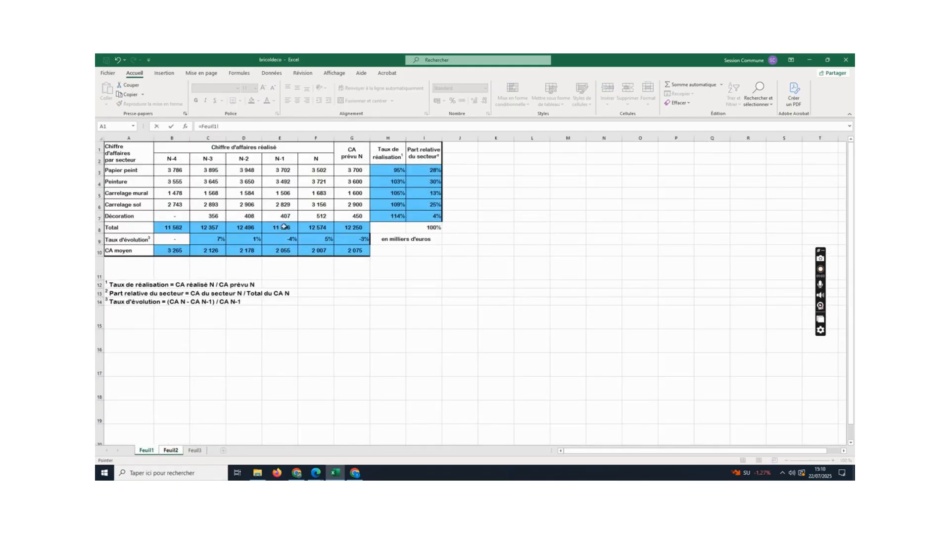
{"action": "key", "text": "Return"}
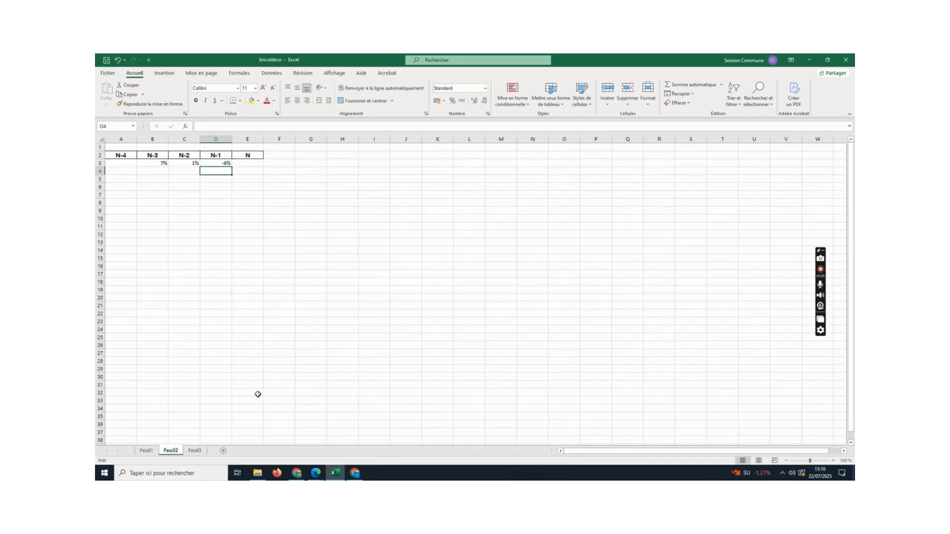
- Enter =Feuil1!G9 in E3 on Feuil2 to bring in the planned revenue's growth rate
{"action": "left_click", "coordinate": [247, 163]}
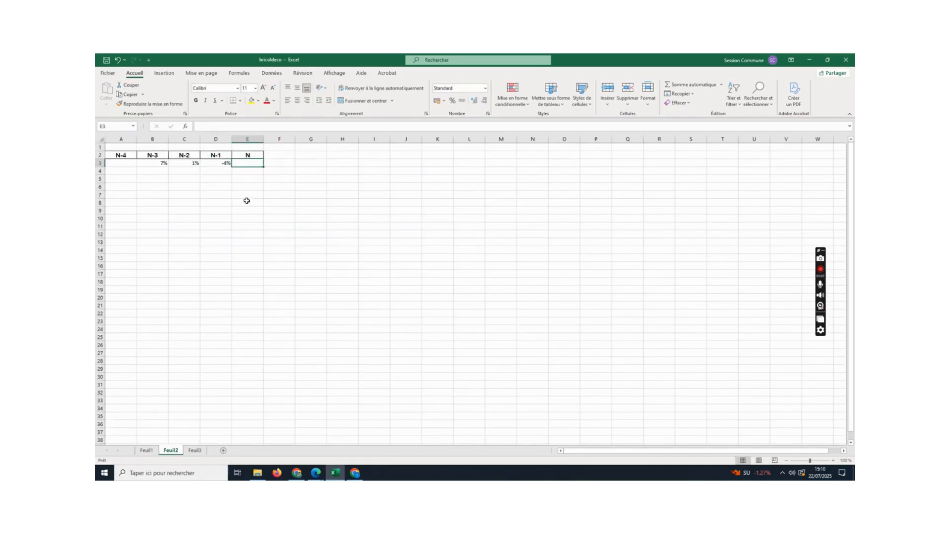
{"action": "type", "text": "="}
{"action": "left_click", "coordinate": [146, 451]}
{"action": "left_click", "coordinate": [343, 241]}
{"action": "key", "text": "Return"}
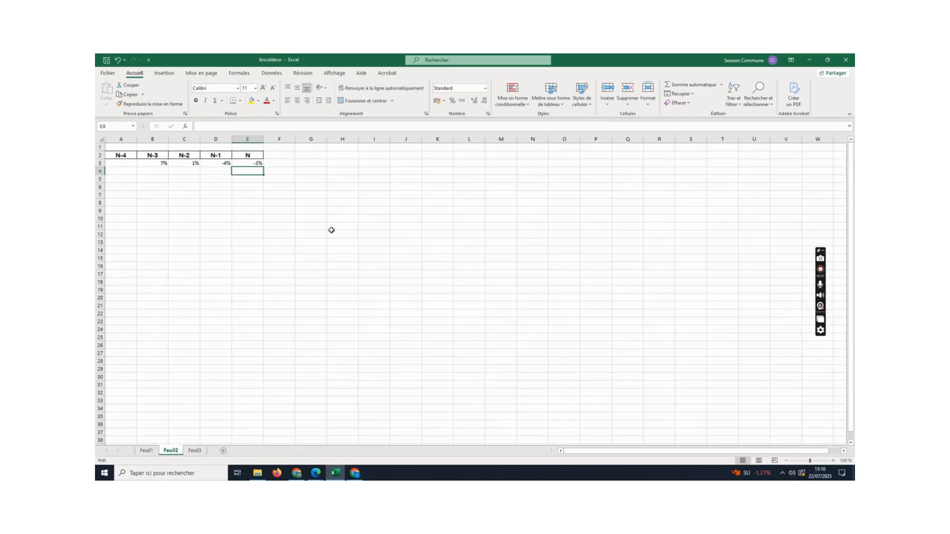
- Check the rate in E3 against Feuil1, then move the =Feuil1!G9 formula from E3 to F3 on Feuil2
{"action": "left_click", "coordinate": [146, 450]}
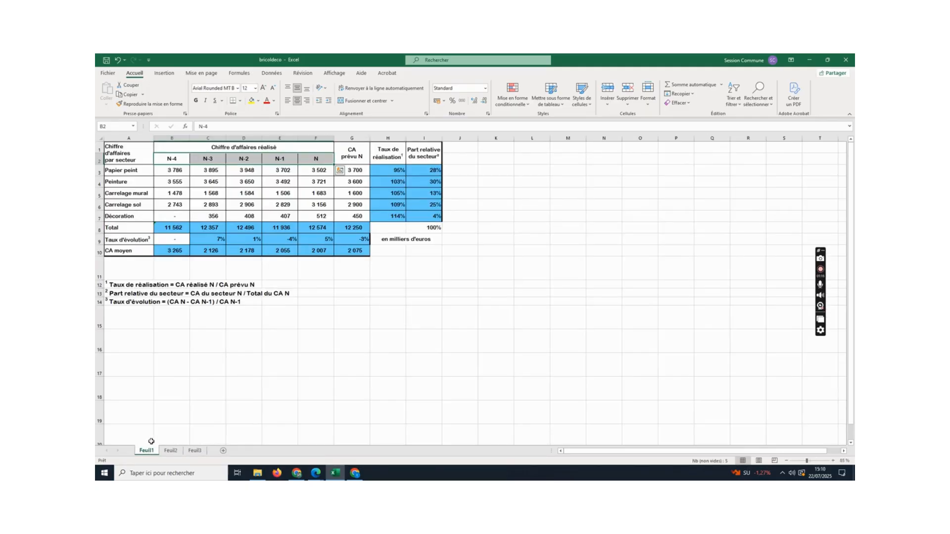
{"action": "left_click", "coordinate": [171, 451]}
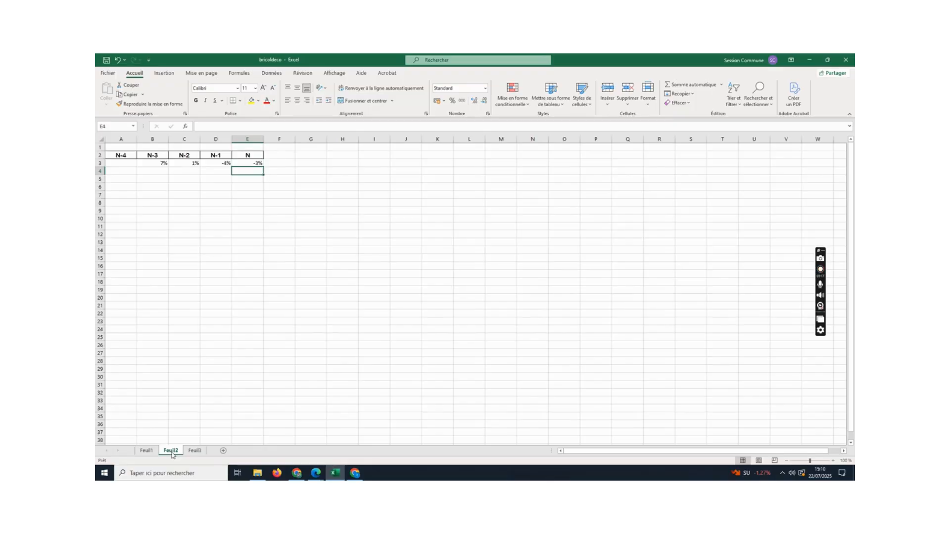
{"action": "left_click", "coordinate": [246, 163]}
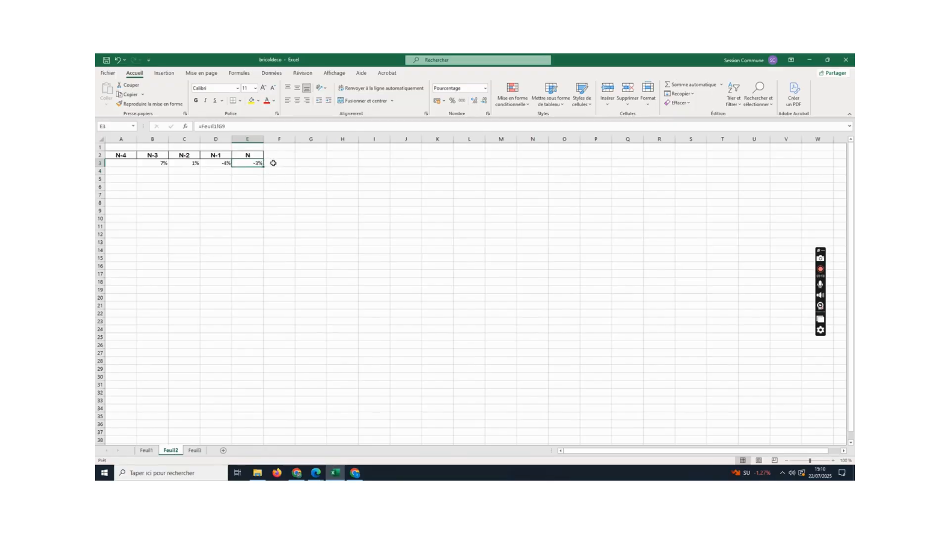
{"action": "left_click_drag", "start_coordinate": [251, 163], "coordinate": [281, 163]}
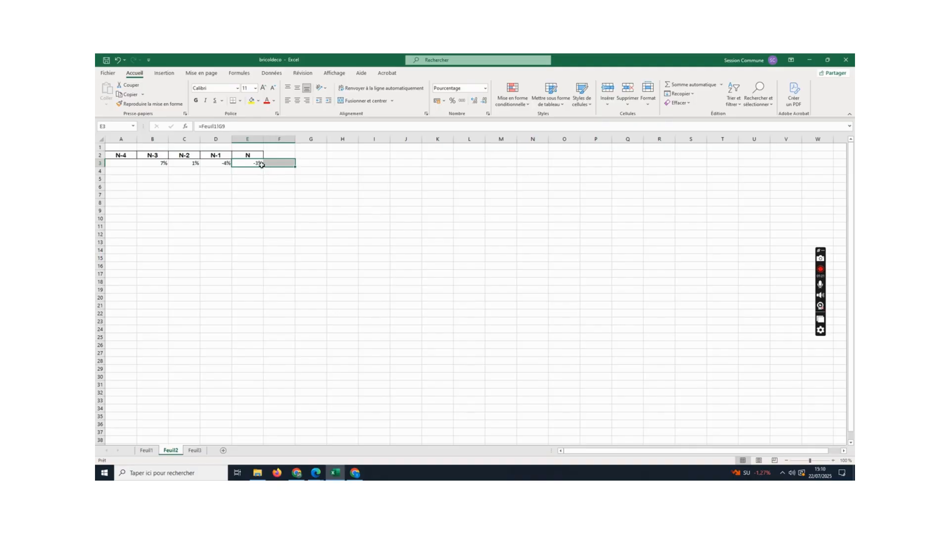
{"action": "left_click", "coordinate": [267, 185]}
{"action": "right_click", "coordinate": [248, 162]}
{"action": "left_click", "coordinate": [269, 177]}
{"action": "left_click", "coordinate": [279, 162]}
{"action": "key", "text": "Return"}
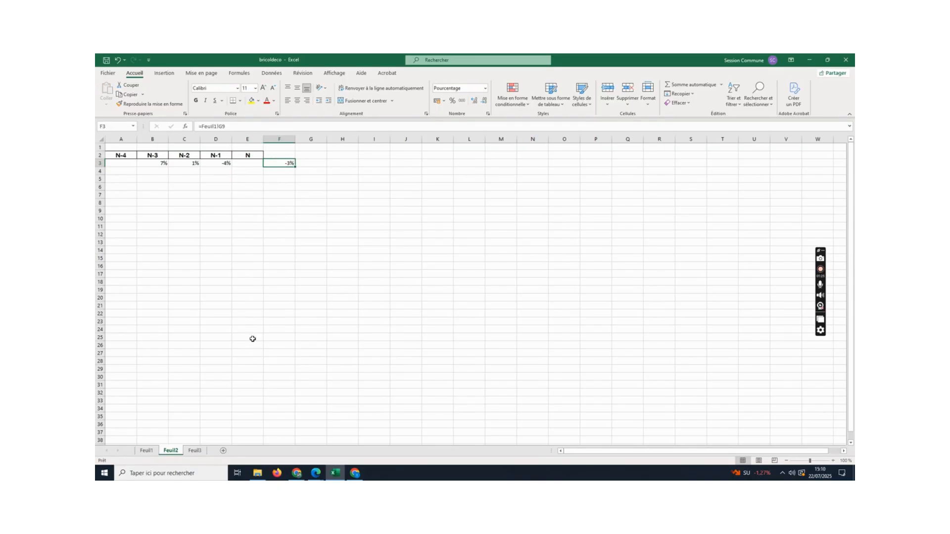
- Copy the year N growth rate from F9 on Feuil1 into E3 on Feuil2
{"action": "left_click", "coordinate": [146, 451]}
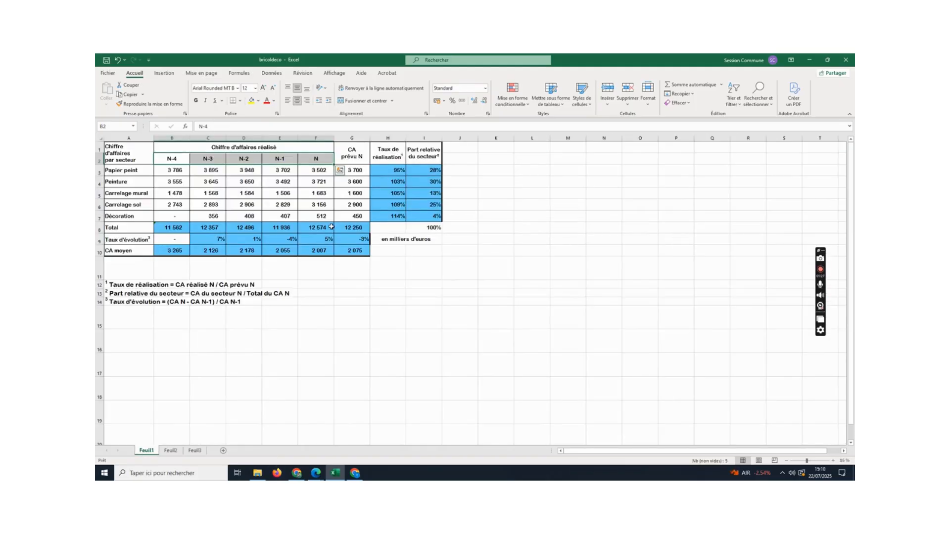
{"action": "right_click", "coordinate": [319, 238]}
{"action": "left_click", "coordinate": [337, 254]}
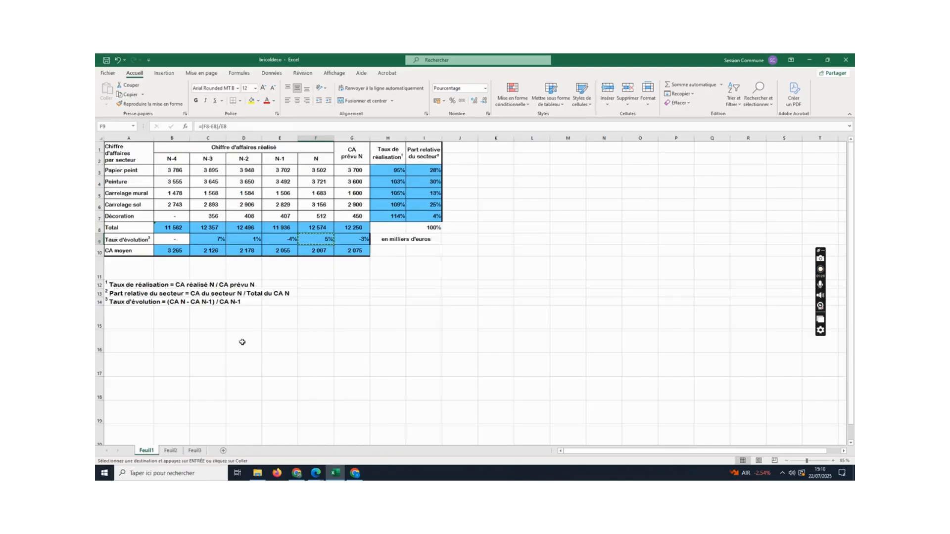
{"action": "left_click", "coordinate": [170, 451]}
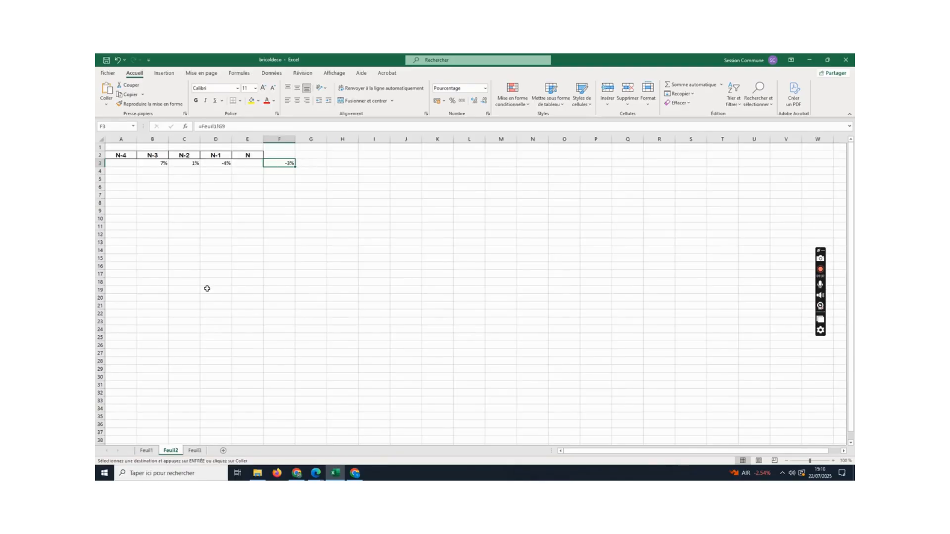
{"action": "left_click", "coordinate": [251, 163]}
{"action": "key", "text": "Return"}
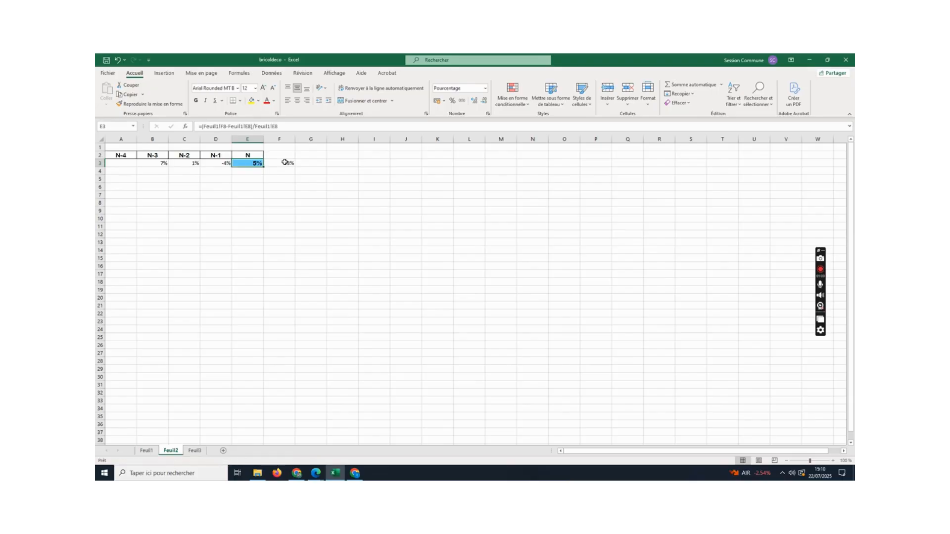
- Enter the header CA N in F2 and give cells A2:F3 a white fill
{"action": "left_click", "coordinate": [295, 157]}
{"action": "type", "text": "CA N"}
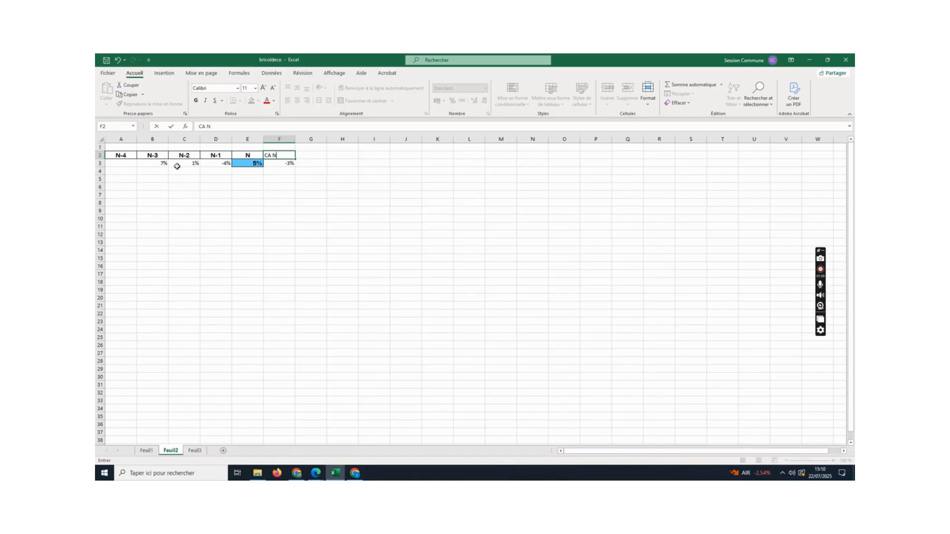
{"action": "left_click_drag", "start_coordinate": [125, 157], "coordinate": [287, 163]}
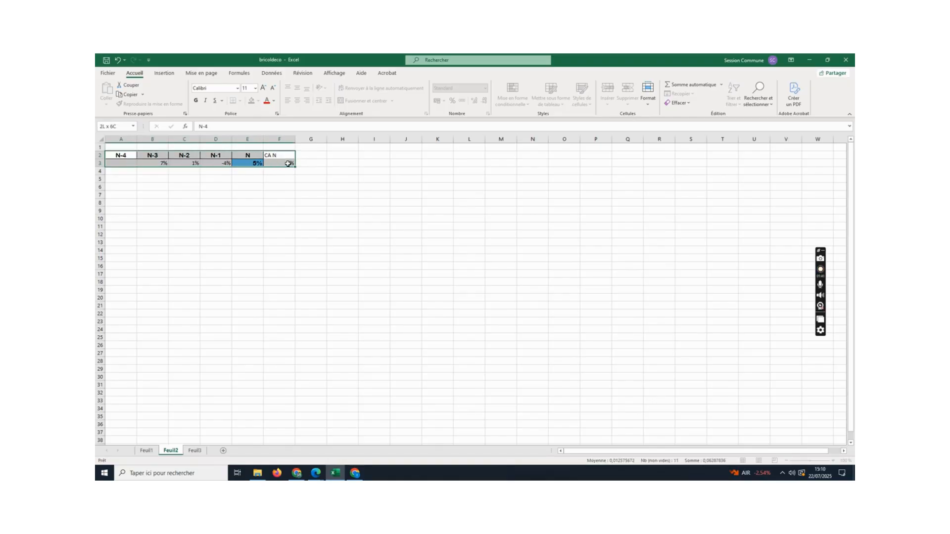
{"action": "left_click", "coordinate": [259, 101]}
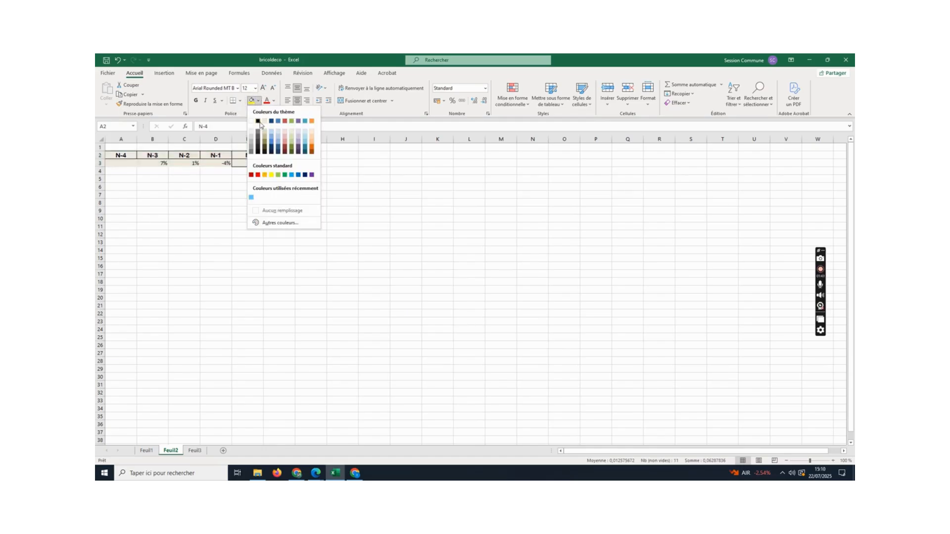
{"action": "left_click", "coordinate": [250, 121]}
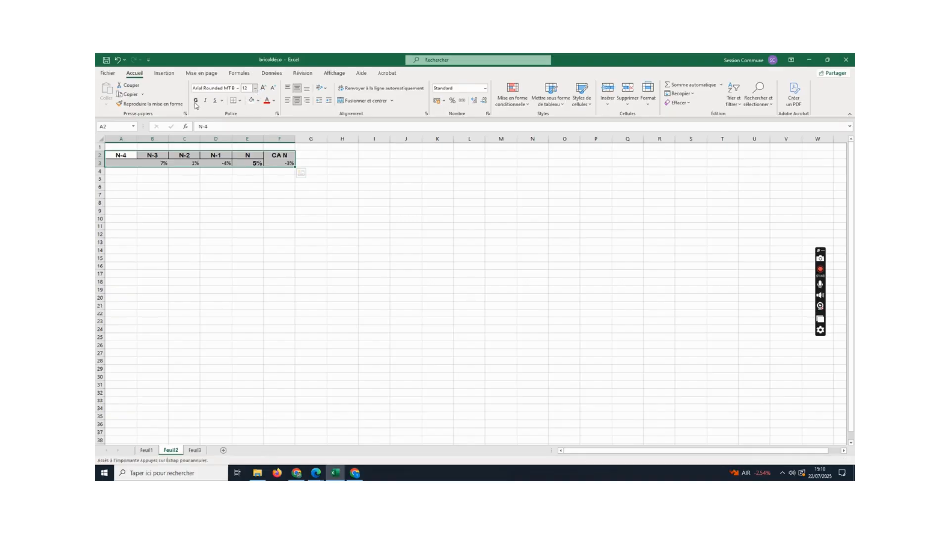
{"action": "left_click", "coordinate": [470, 210]}
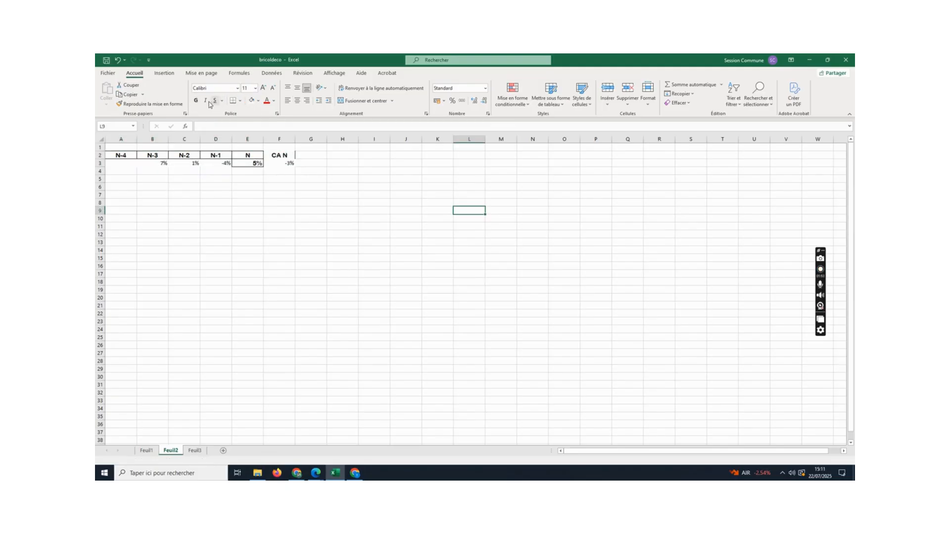
- Format cells A2:F3 in Arial, size 12, without bold
{"action": "left_click_drag", "start_coordinate": [119, 156], "coordinate": [300, 171]}
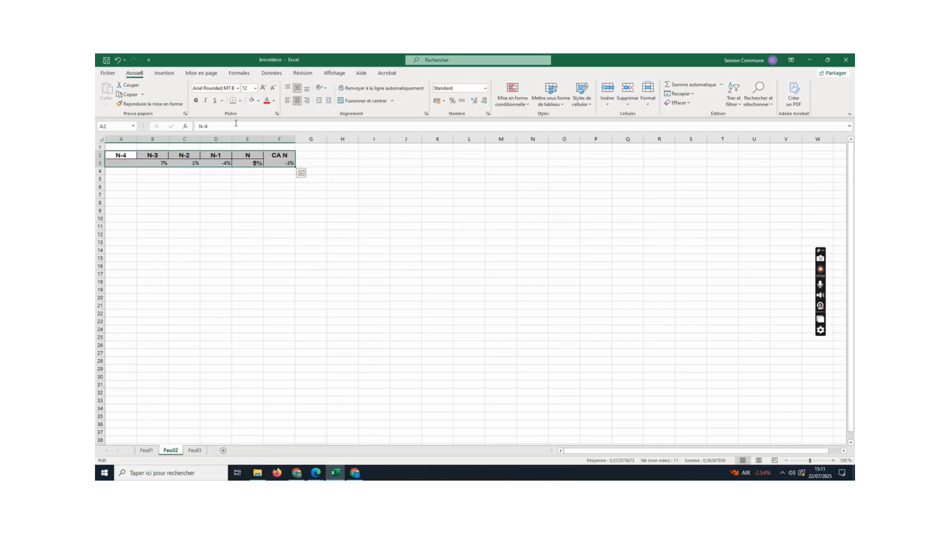
{"action": "left_click", "coordinate": [255, 88]}
{"action": "left_click", "coordinate": [248, 135]}
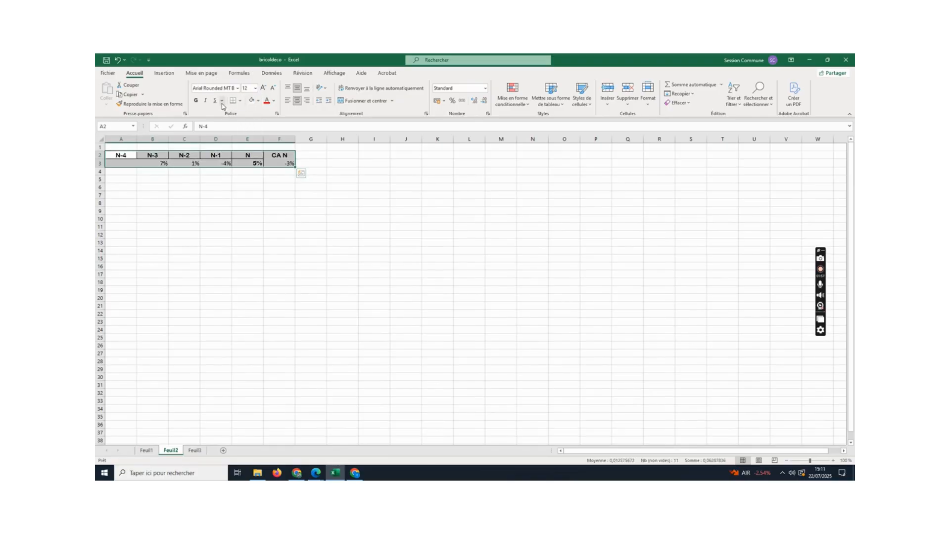
{"action": "left_click", "coordinate": [197, 101]}
{"action": "left_click", "coordinate": [197, 100]}
{"action": "left_click", "coordinate": [238, 88]}
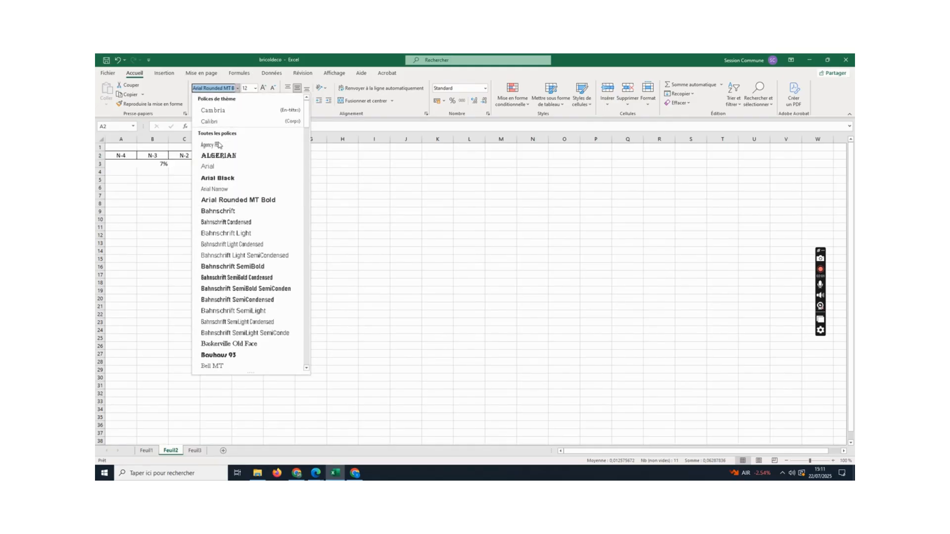
{"action": "left_click", "coordinate": [214, 168]}
{"action": "left_click", "coordinate": [280, 188]}
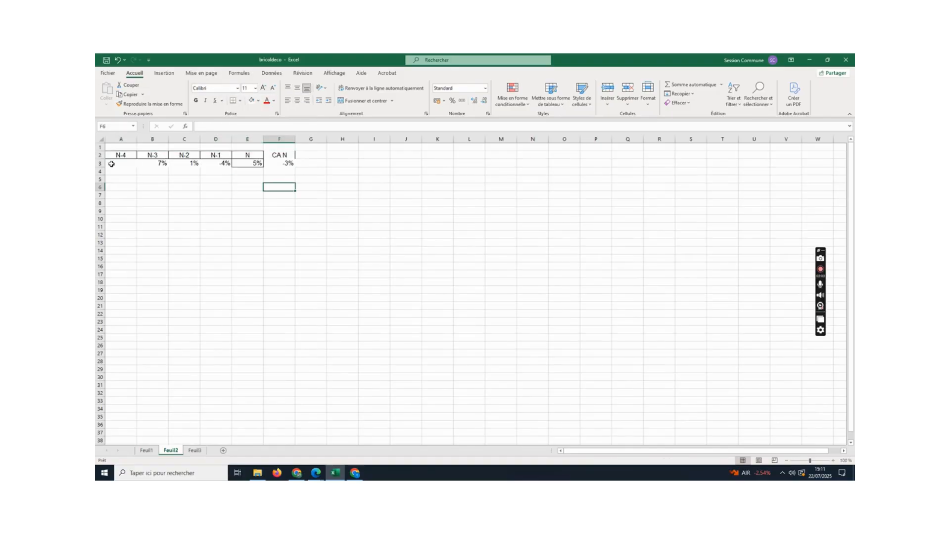
- Apply all borders to the range A1:F3
{"action": "left_click_drag", "start_coordinate": [108, 157], "coordinate": [286, 163]}
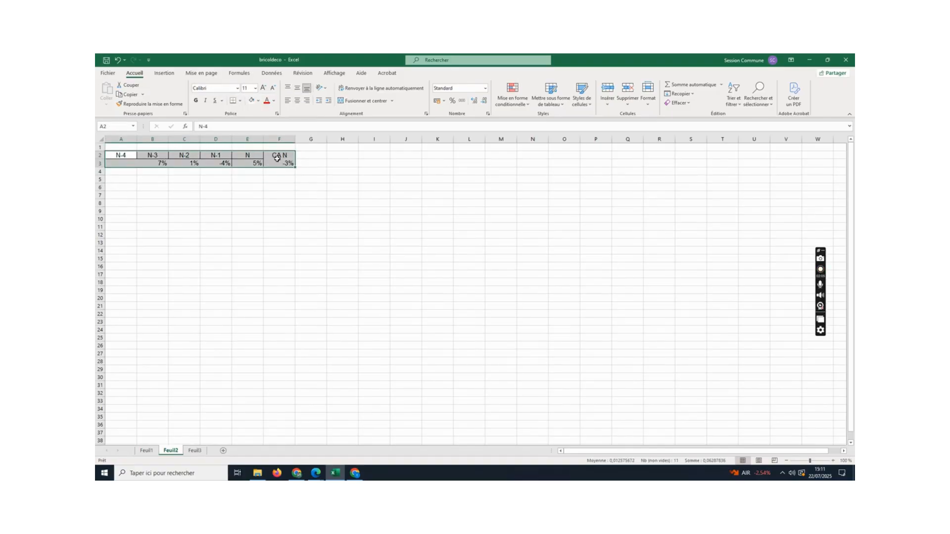
{"action": "left_click_drag", "start_coordinate": [114, 146], "coordinate": [291, 165]}
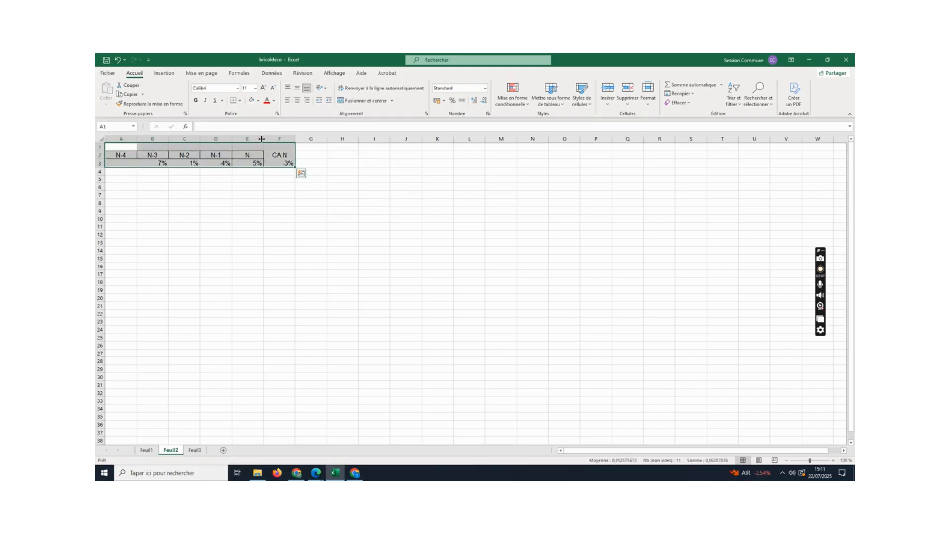
{"action": "left_click", "coordinate": [241, 102]}
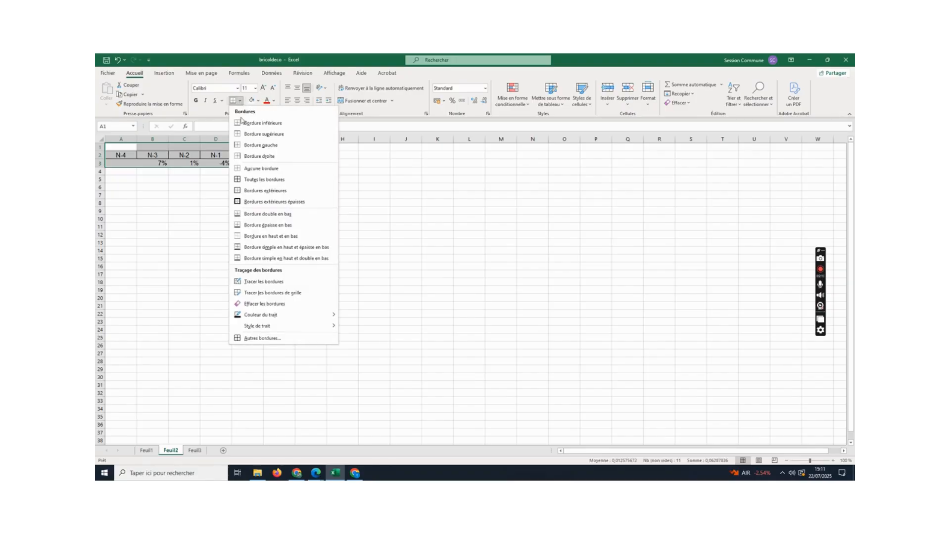
{"action": "left_click", "coordinate": [254, 180]}
{"action": "left_click", "coordinate": [249, 195]}
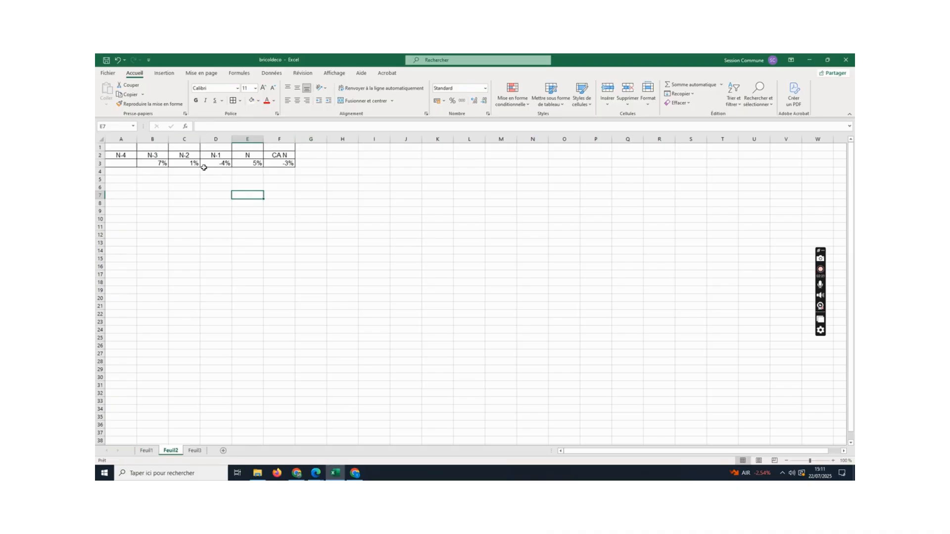
- Insert a 2D line chart from the headers and growth rates in A2:F3
{"action": "left_click_drag", "start_coordinate": [120, 153], "coordinate": [286, 161]}
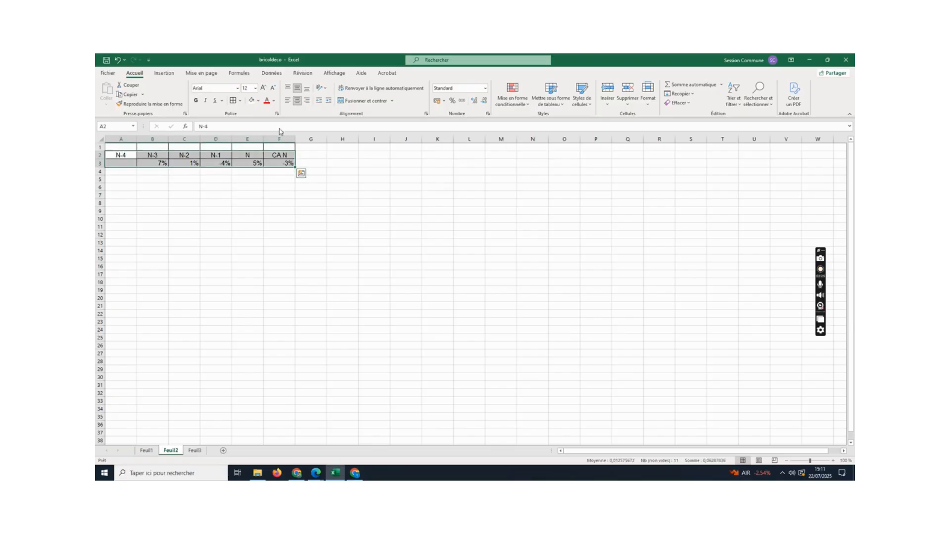
{"action": "left_click", "coordinate": [168, 74]}
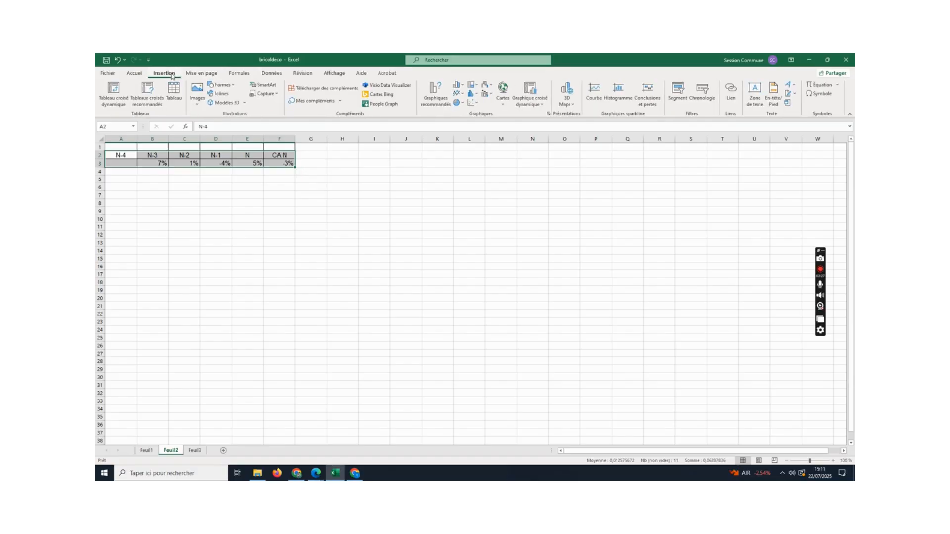
{"action": "left_click", "coordinate": [464, 97]}
{"action": "left_click", "coordinate": [462, 141]}
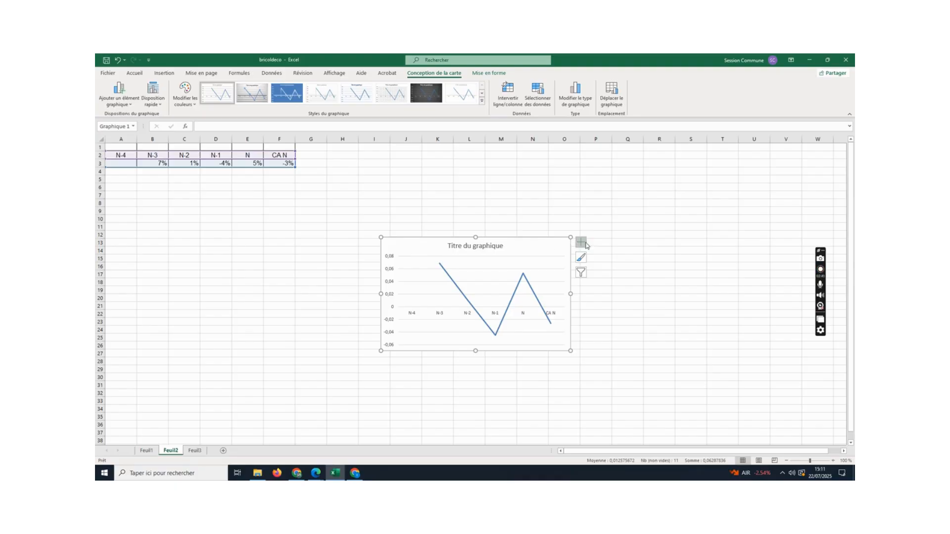
- Switch to the BRICOLDECO PDF in Chrome and copy the line "Évolution des ventes de N-4 à N" from the Graphiques section on page 2
{"action": "double_click", "coordinate": [480, 246]}
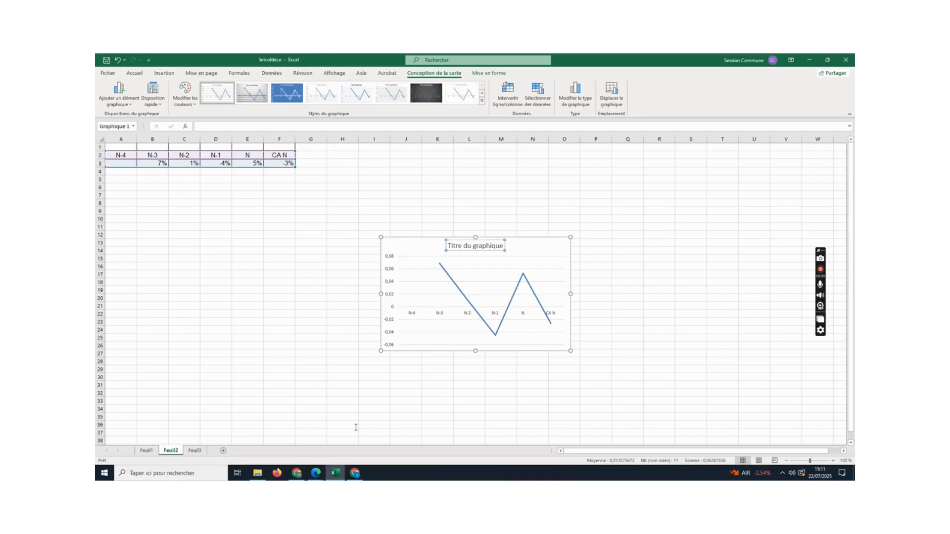
{"action": "left_click", "coordinate": [355, 473]}
{"action": "left_click", "coordinate": [277, 473]}
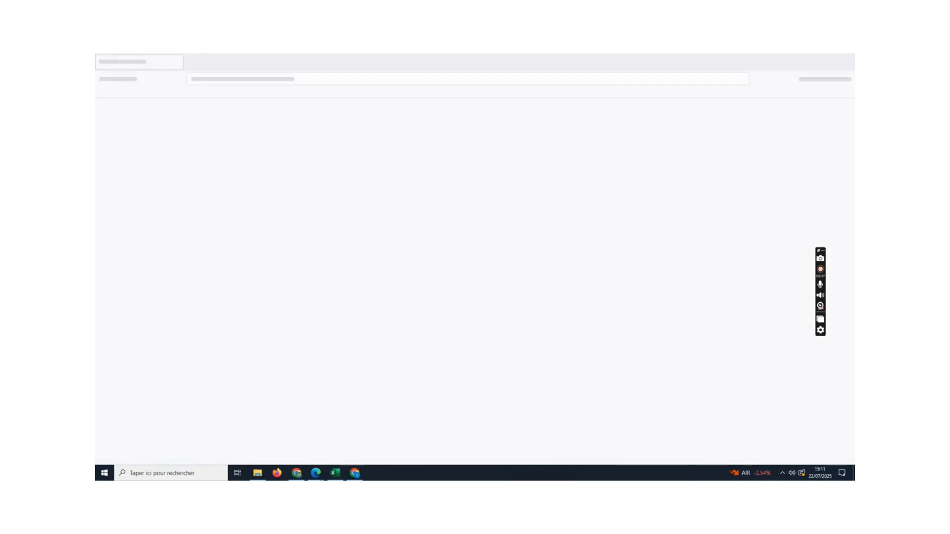
{"action": "left_click", "coordinate": [296, 473]}
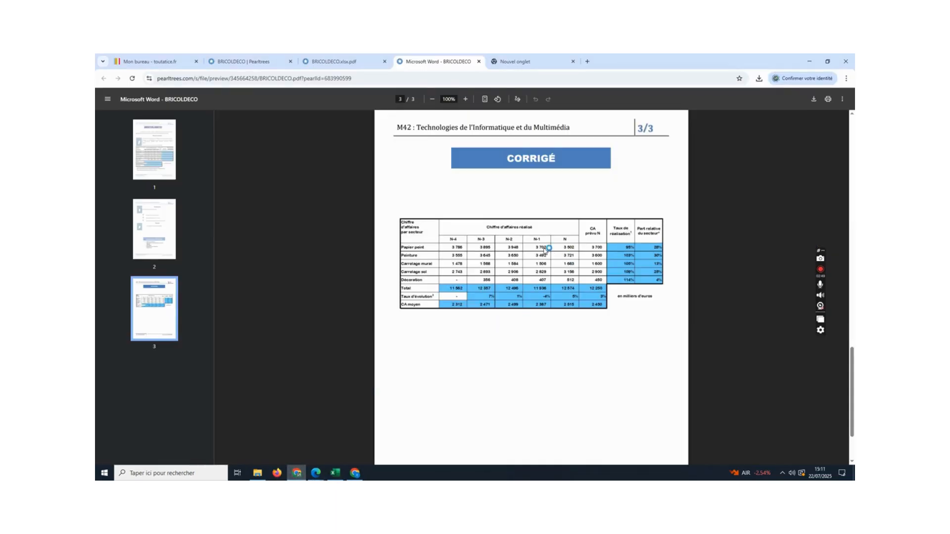
{"action": "scroll", "coordinate": [544, 238], "scroll_direction": "up", "scroll_amount": 5}
{"action": "scroll", "coordinate": [542, 234], "scroll_direction": "up", "scroll_amount": 5}
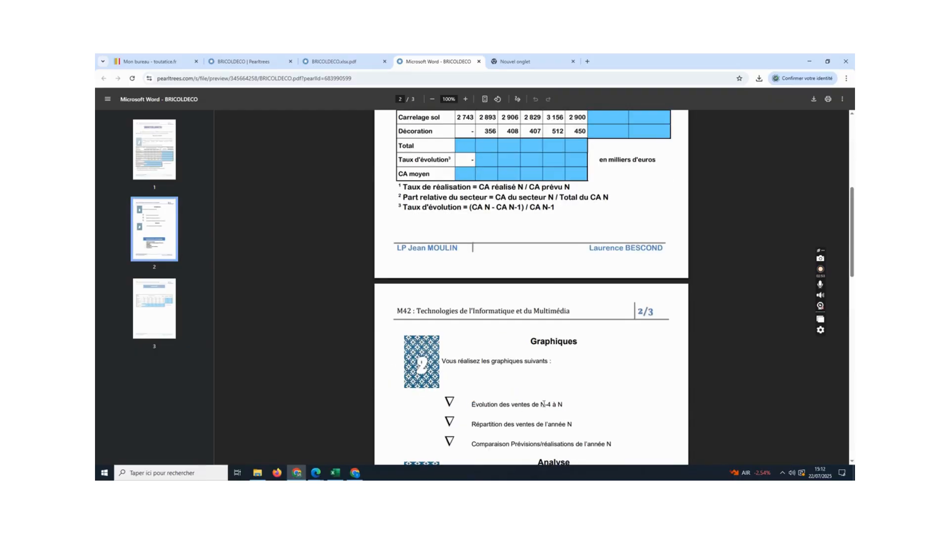
{"action": "triple_click", "coordinate": [543, 404]}
{"action": "key", "text": "ctrl+c"}
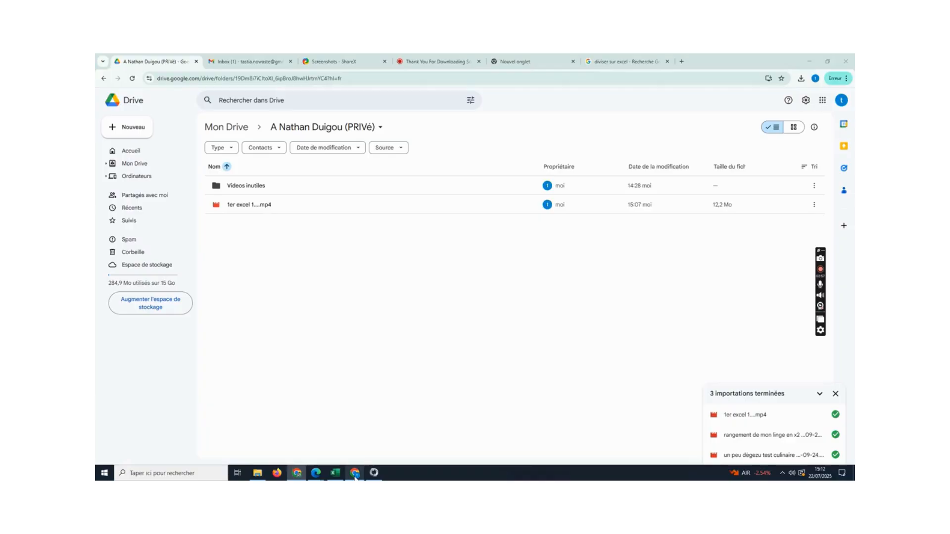
{"action": "left_click", "coordinate": [354, 472]}
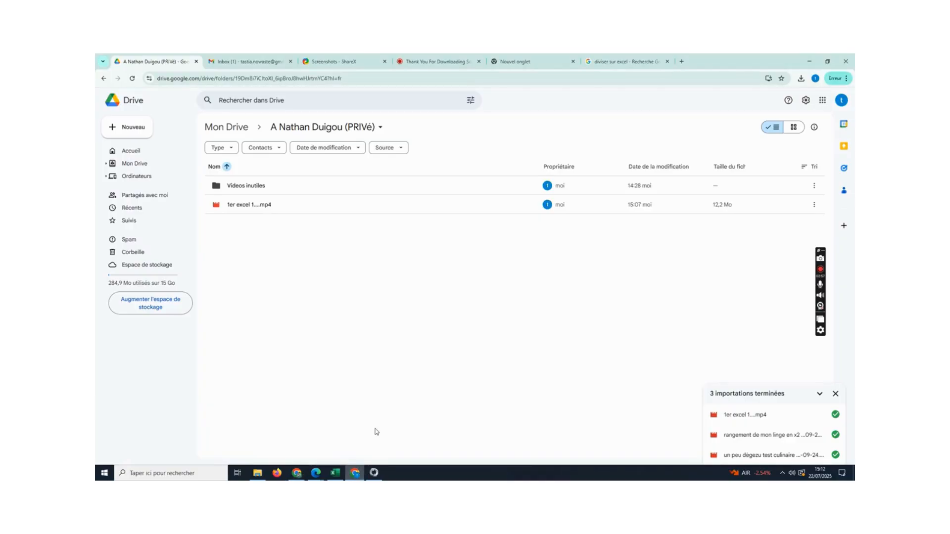
- Switch back to Excel and replace the chart title with the copied text "Évolution des ventes de N-4 à N"
{"action": "left_click", "coordinate": [335, 472]}
{"action": "double_click", "coordinate": [473, 247]}
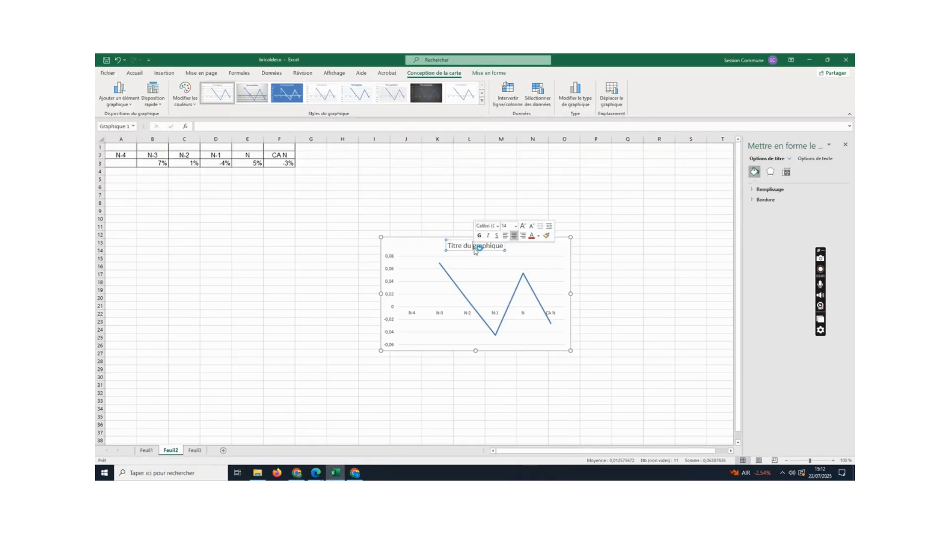
{"action": "left_click", "coordinate": [472, 247]}
{"action": "triple_click", "coordinate": [471, 247]}
{"action": "double_click", "coordinate": [471, 247]}
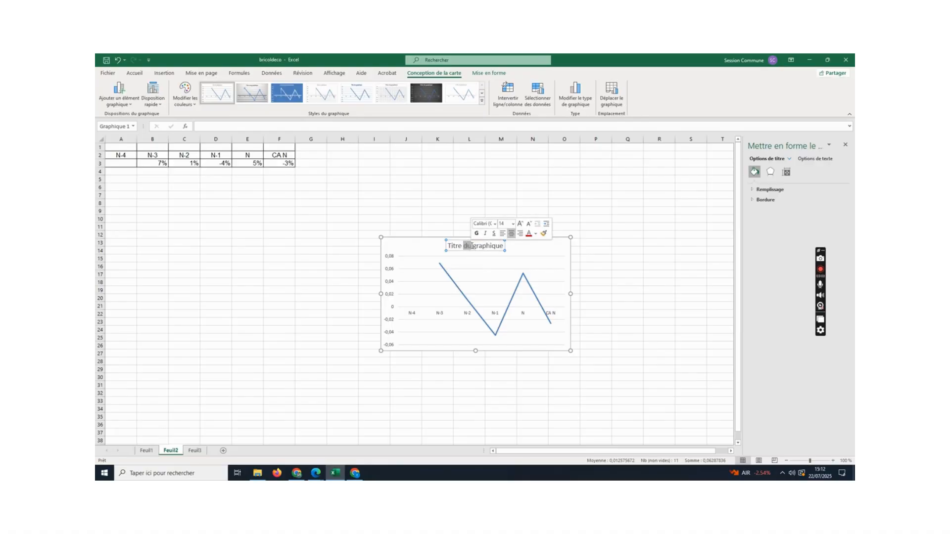
{"action": "triple_click", "coordinate": [471, 247]}
{"action": "key", "text": "ctrl+v"}
{"action": "left_click", "coordinate": [640, 272]}
{"action": "left_click", "coordinate": [546, 264]}
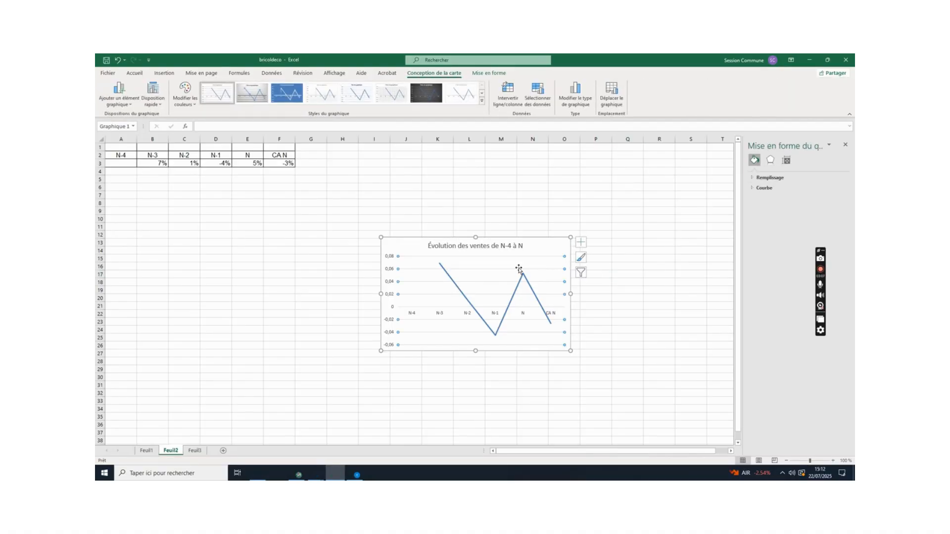
{"action": "left_click", "coordinate": [394, 261]}
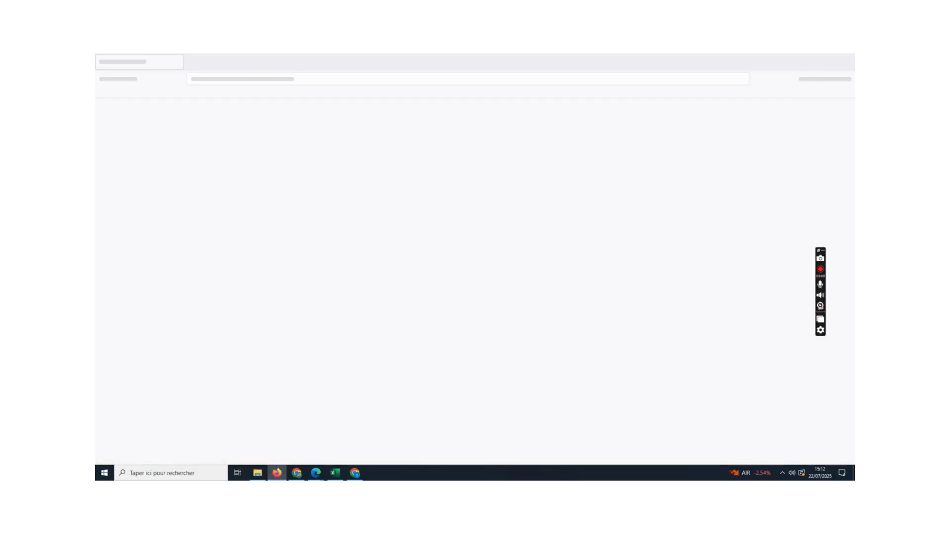
- Return to Excel and add a primary horizontal axis title reading "Années par rapport à l'année N"
{"action": "left_click", "coordinate": [335, 472]}
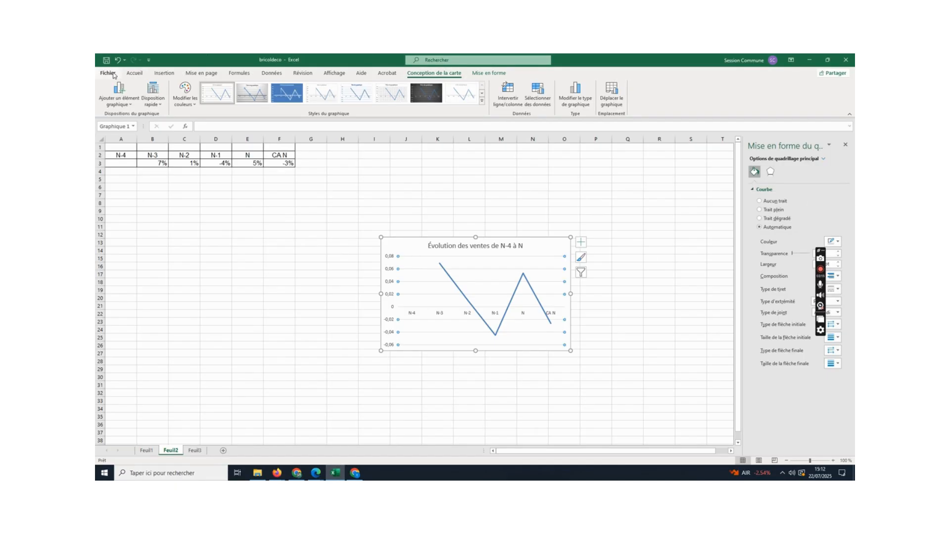
{"action": "left_click", "coordinate": [128, 104]}
{"action": "mouse_move", "coordinate": [134, 129]}
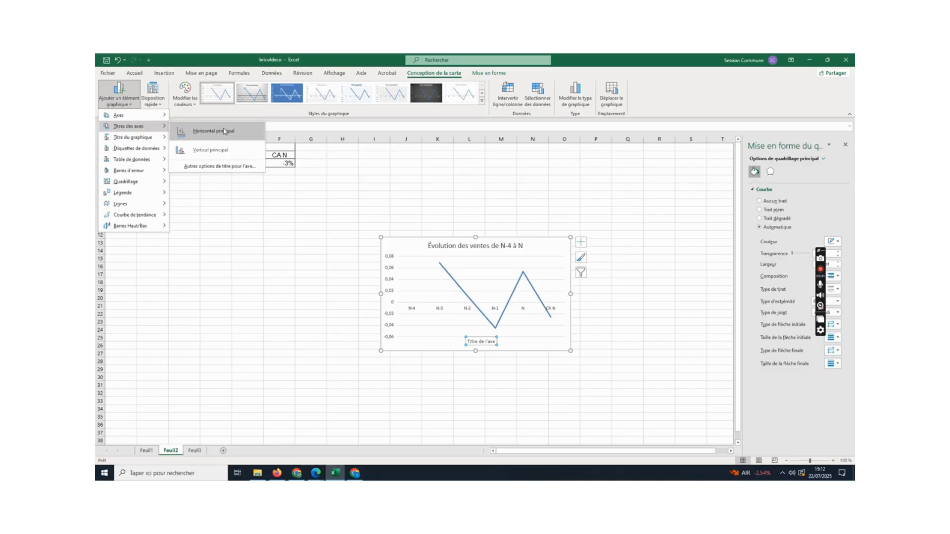
{"action": "left_click", "coordinate": [224, 131]}
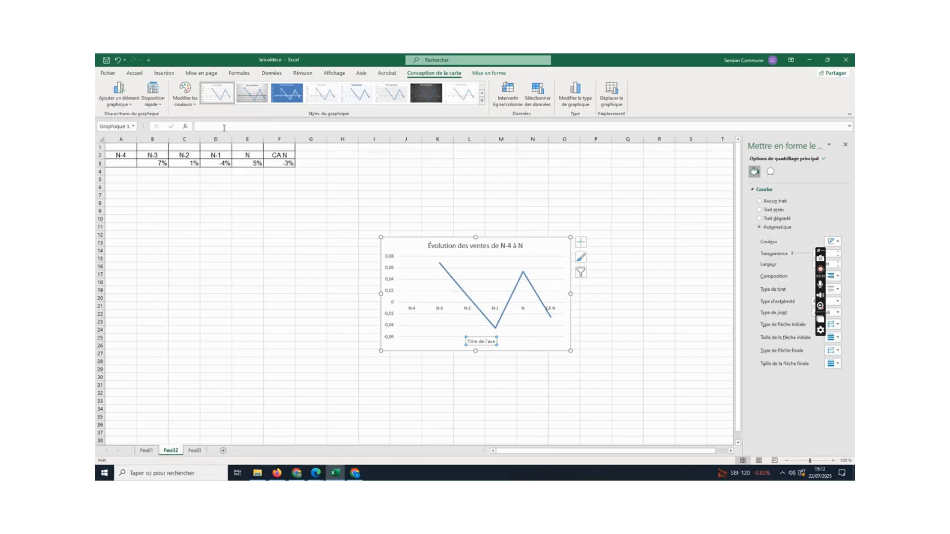
{"action": "type", "text": "A"}
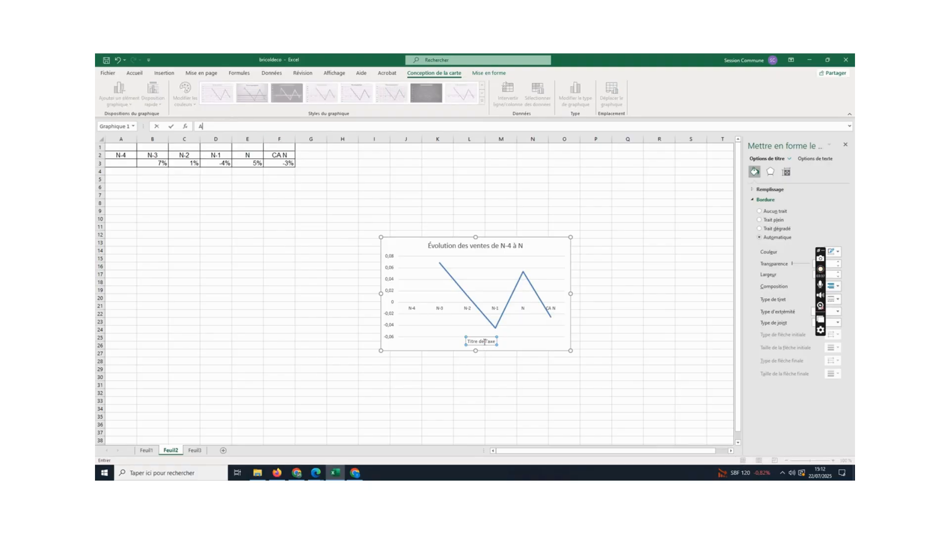
{"action": "type", "text": "n"}
{"action": "left_click", "coordinate": [229, 126]}
{"action": "key", "text": "BackSpace"}
{"action": "key", "text": "BackSpace"}
{"action": "key", "text": "BackSpace"}
{"action": "key", "text": "BackSpace"}
{"action": "type", "text": "e"}
{"action": "left_click_drag", "start_coordinate": [209, 127], "coordinate": [216, 127]}
{"action": "type", "text": "s"}
{"action": "key", "text": "Return"}
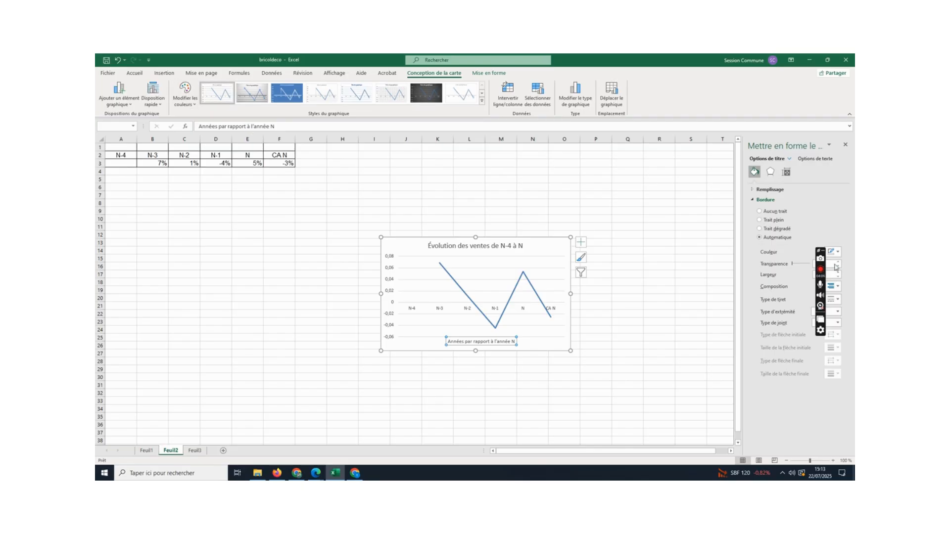
- Add a primary vertical axis title to the line chart reading "Pourcentage d'évolution"
{"action": "left_click", "coordinate": [426, 256]}
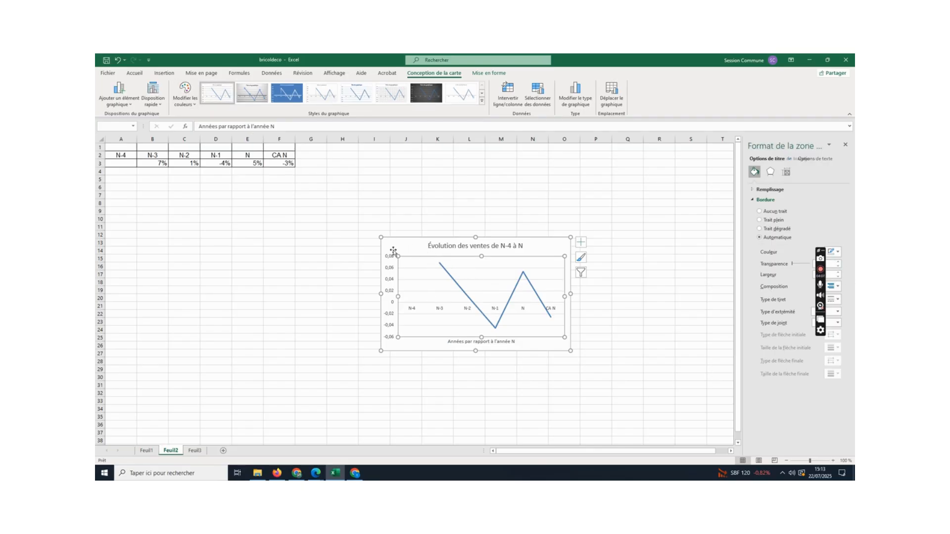
{"action": "left_click", "coordinate": [394, 242]}
{"action": "left_click", "coordinate": [119, 94]}
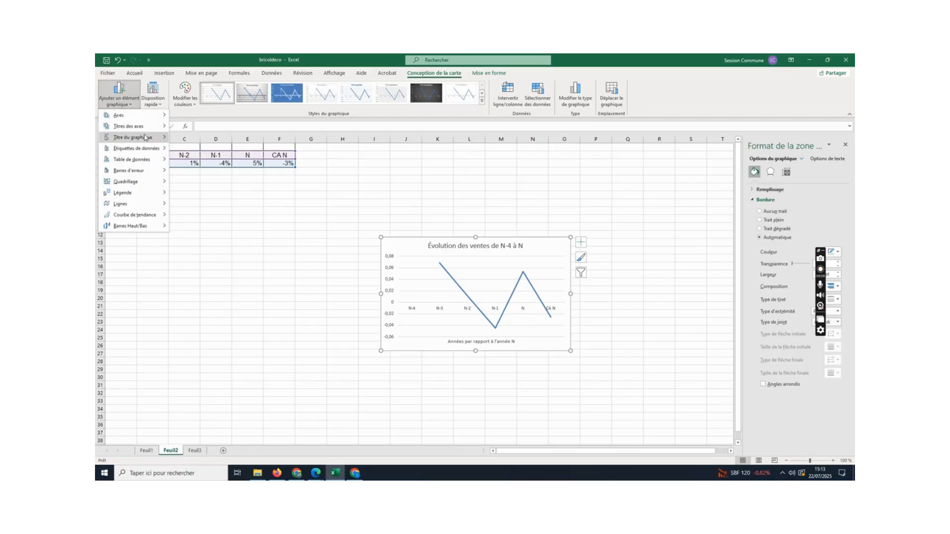
{"action": "mouse_move", "coordinate": [143, 129]}
{"action": "left_click", "coordinate": [218, 153]}
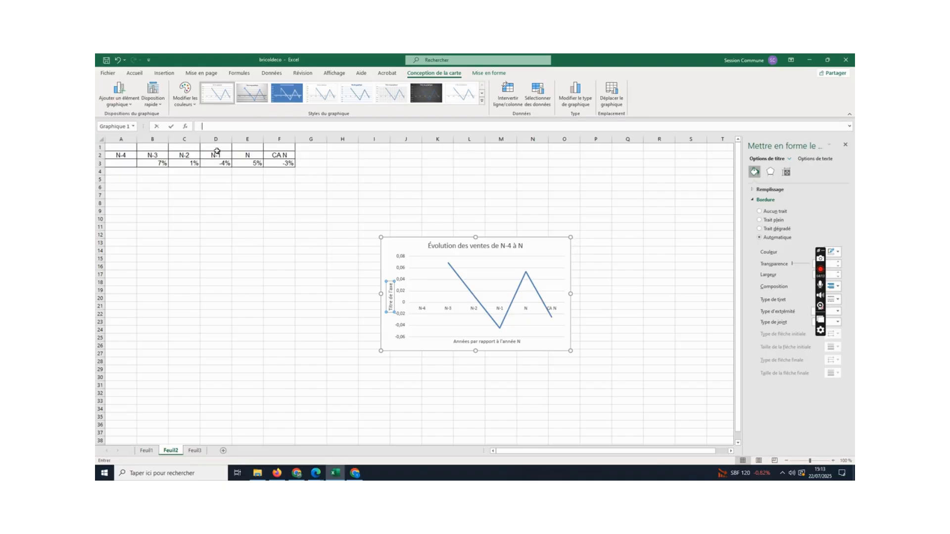
{"action": "type", "text": "Pourcentage d'évolution"}
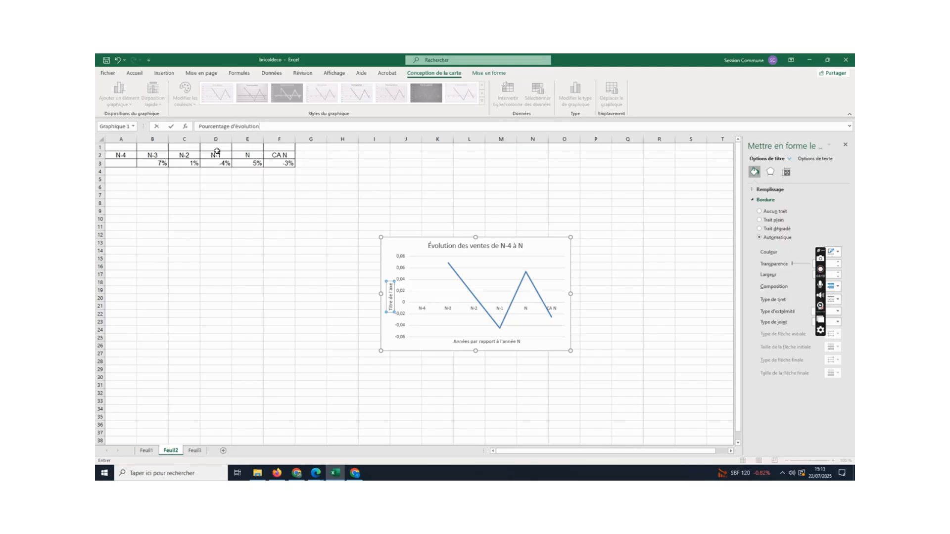
{"action": "key", "text": "Return"}
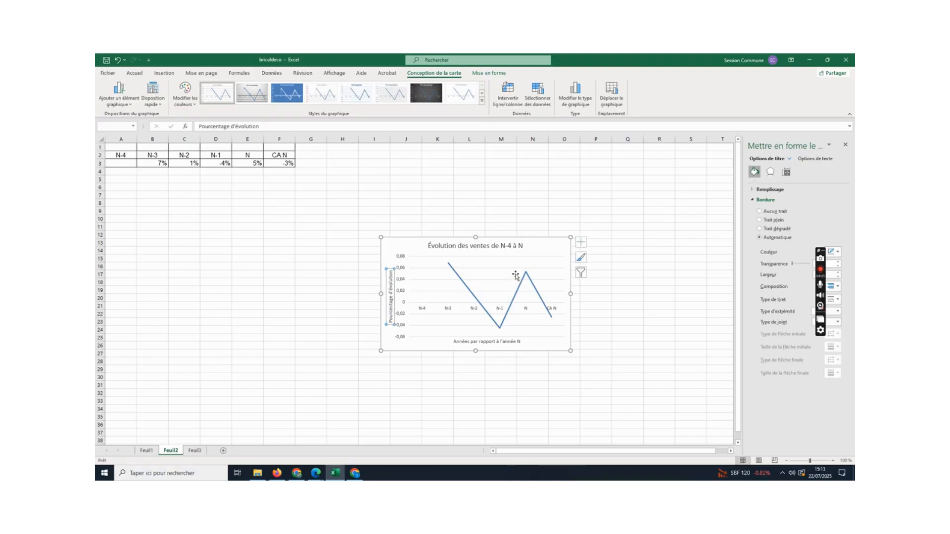
{"action": "left_click", "coordinate": [119, 93]}
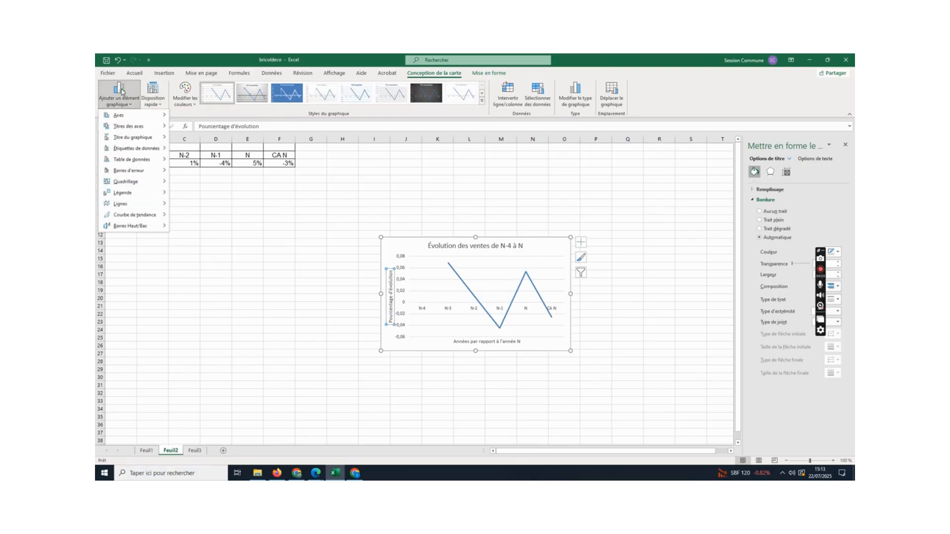
{"action": "mouse_move", "coordinate": [148, 162]}
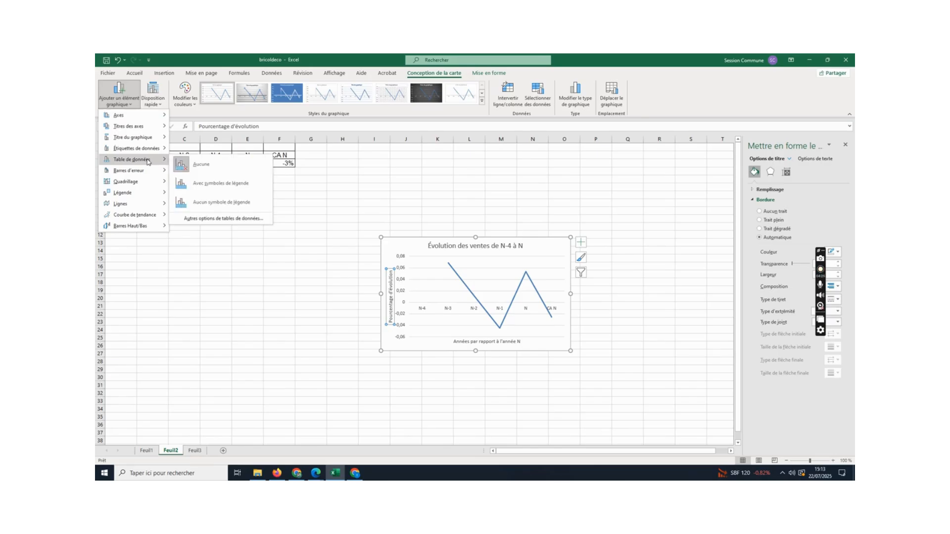
{"action": "mouse_move", "coordinate": [139, 194]}
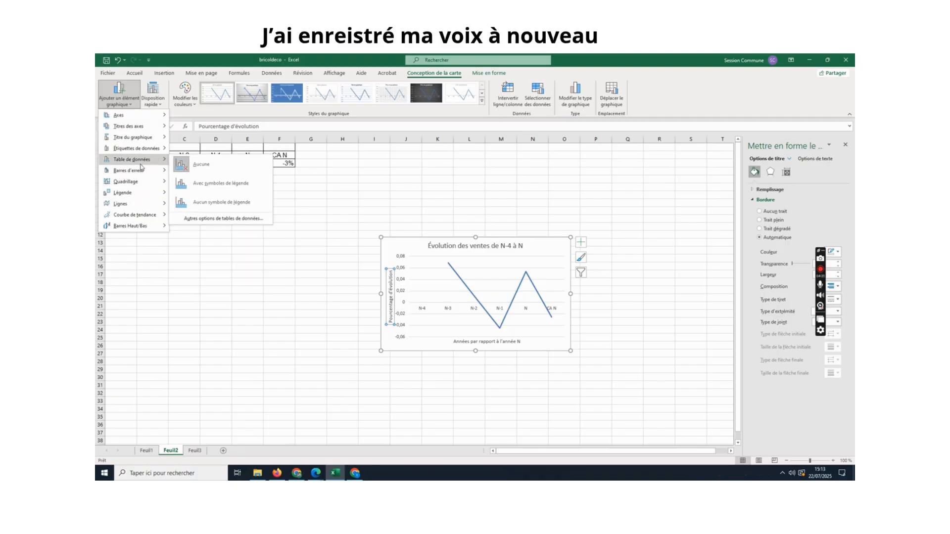
{"action": "mouse_move", "coordinate": [150, 161]}
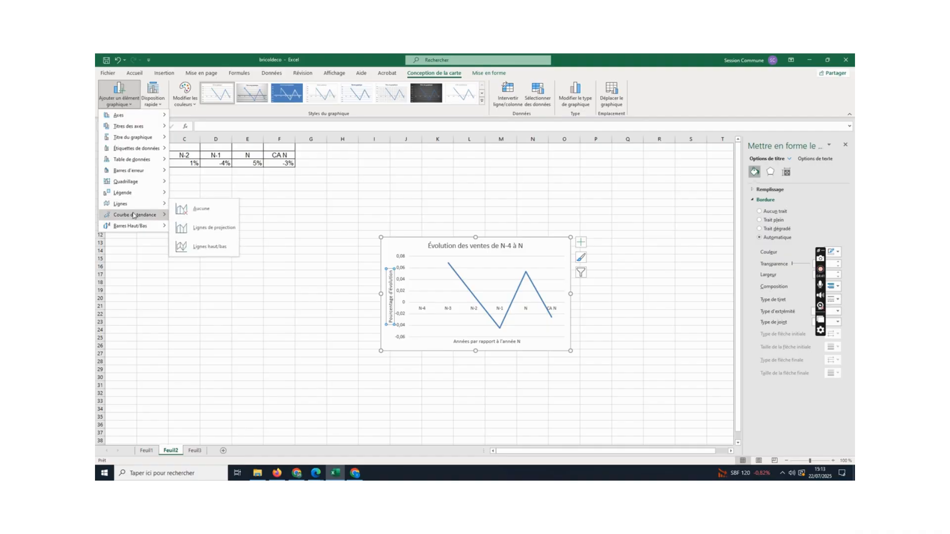
{"action": "mouse_move", "coordinate": [135, 225]}
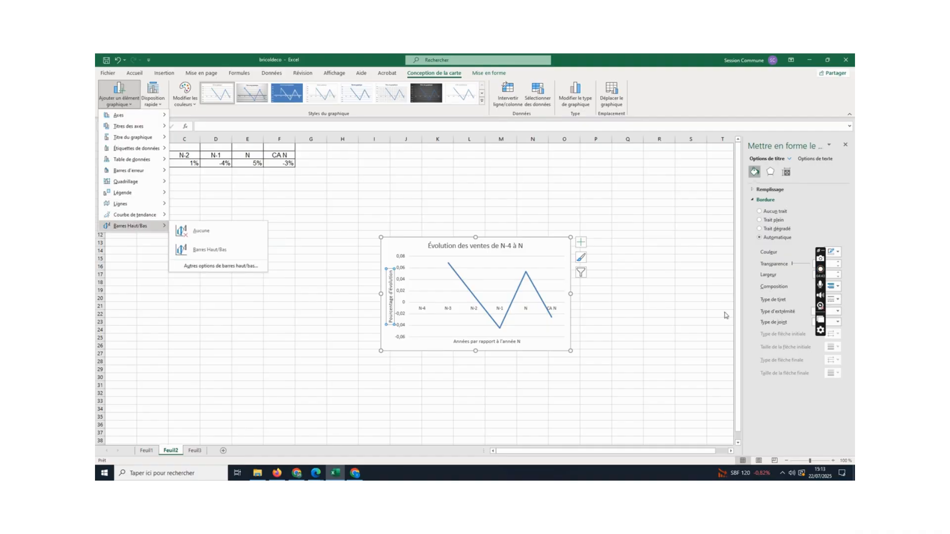
{"action": "left_click", "coordinate": [404, 280]}
- Select the chart's vertical axis and open its axis options for bounds and units in the formatting settings
{"action": "left_click", "coordinate": [402, 276]}
{"action": "left_click", "coordinate": [400, 274]}
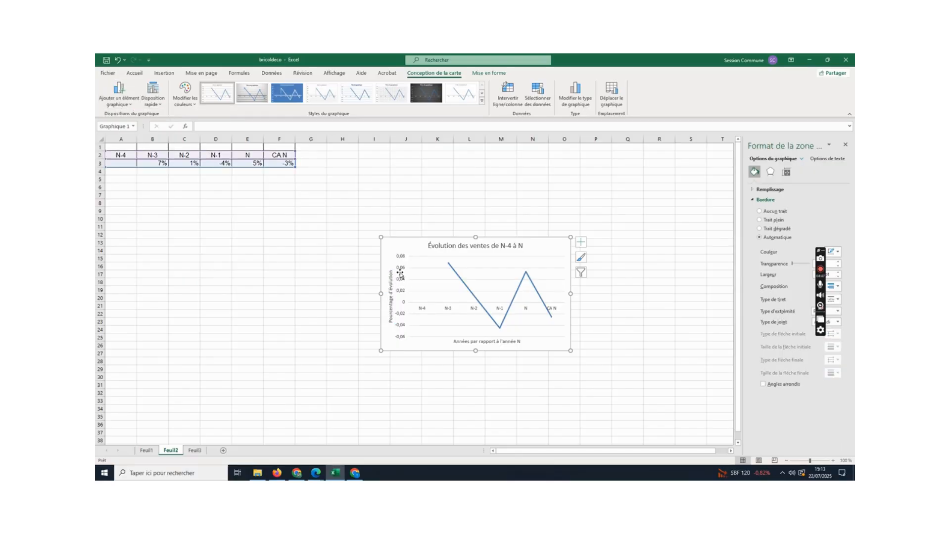
{"action": "left_click", "coordinate": [403, 270]}
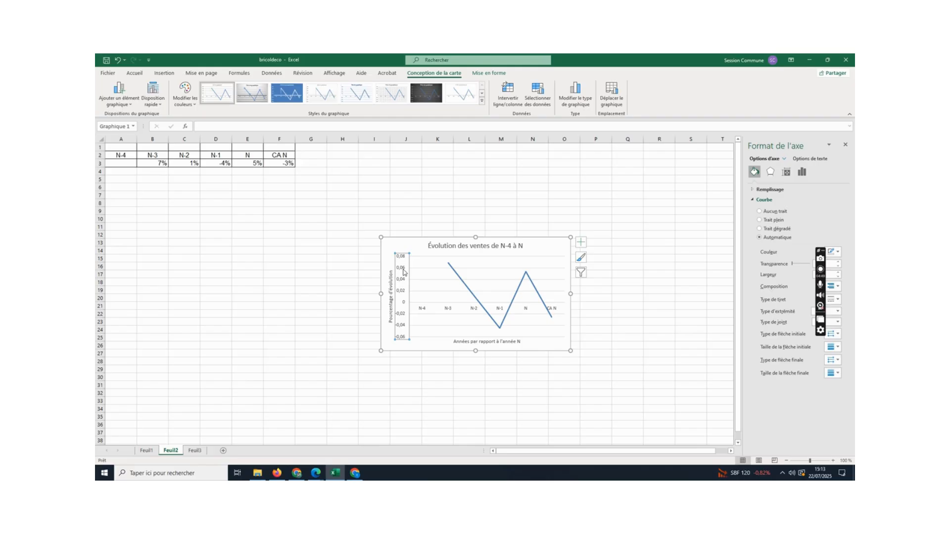
{"action": "left_click", "coordinate": [770, 172]}
{"action": "left_click", "coordinate": [786, 172]}
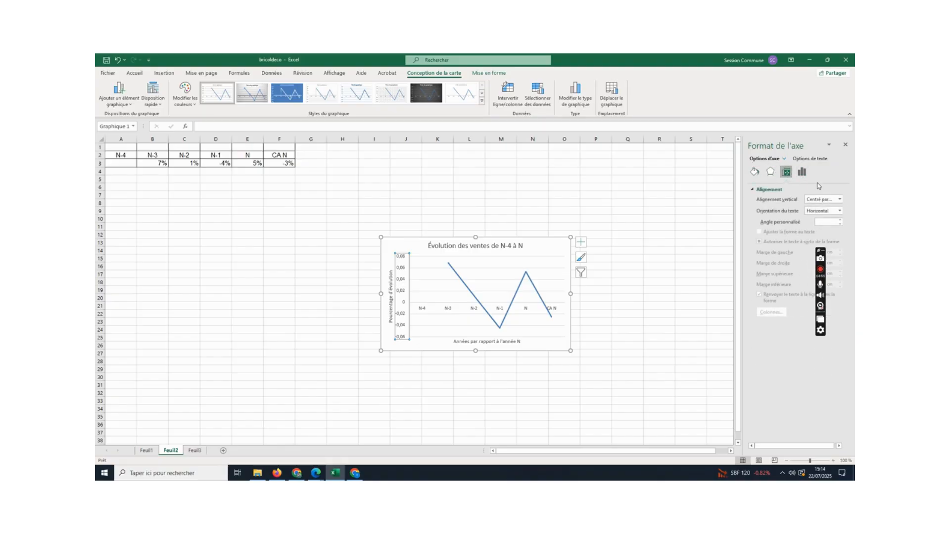
{"action": "left_click", "coordinate": [802, 172]}
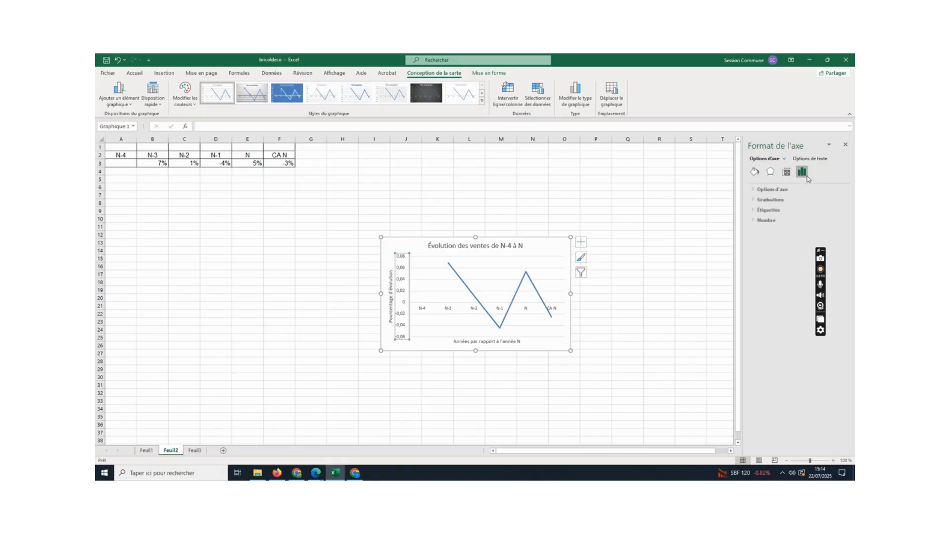
{"action": "left_click", "coordinate": [780, 192]}
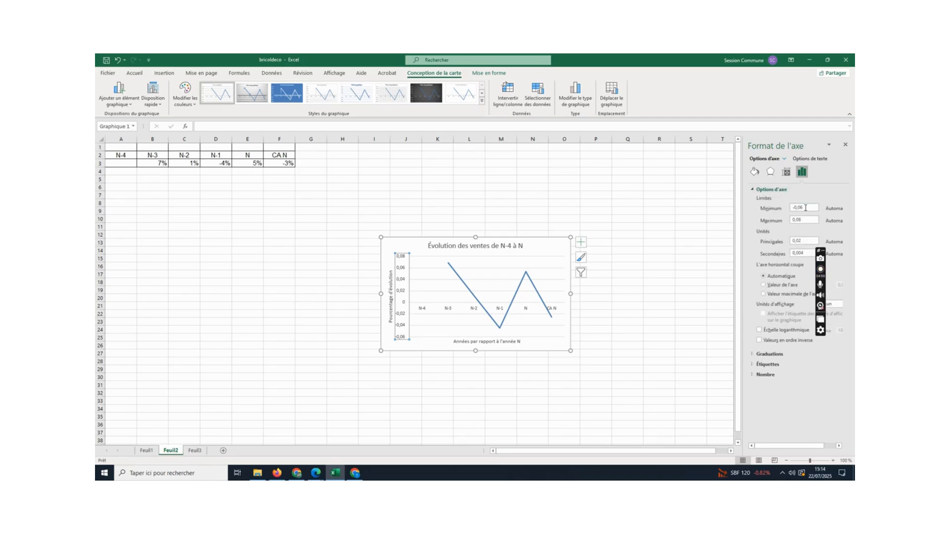
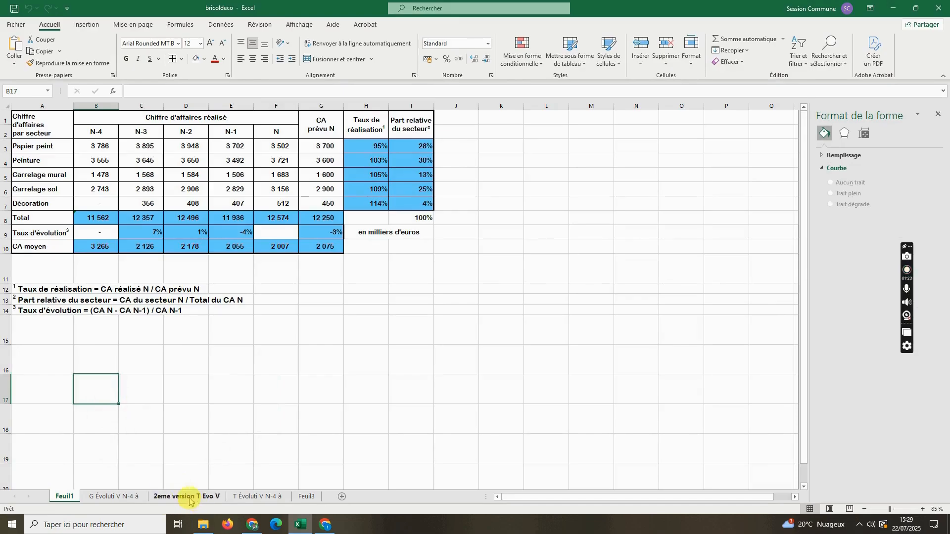
- Check which charts the BRICOLDECO exercise PDF in Chrome requires, and return to Feuil1 of the Excel workbook
{"action": "left_click", "coordinate": [263, 498]}
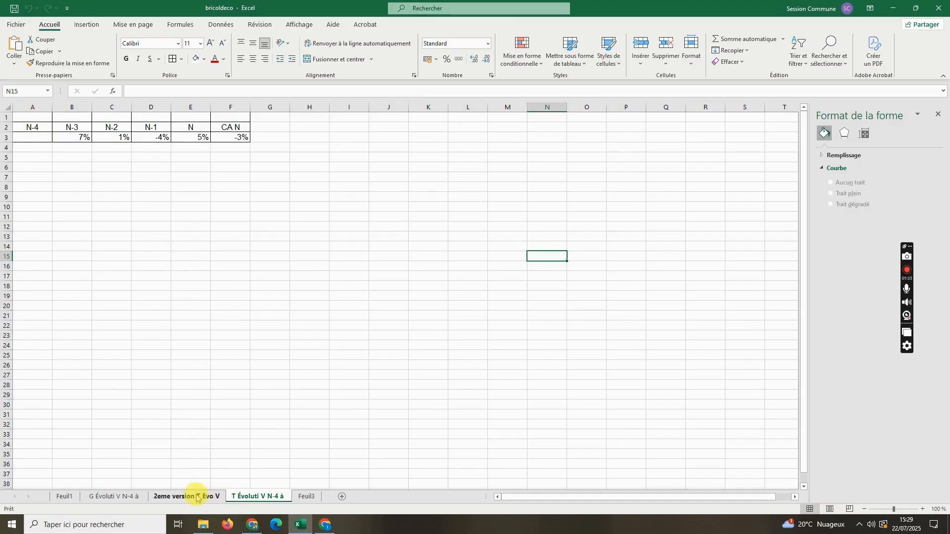
{"action": "left_click", "coordinate": [69, 498]}
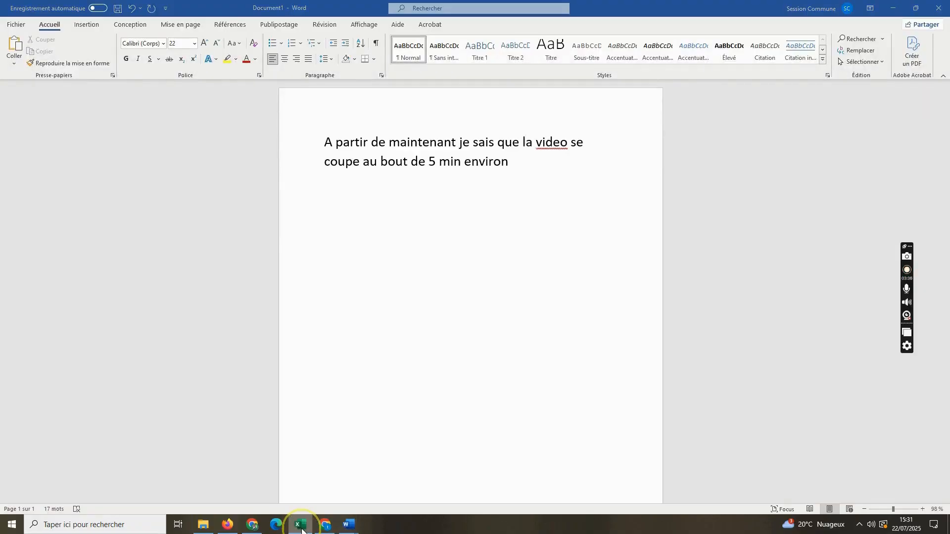
{"action": "left_click", "coordinate": [300, 525]}
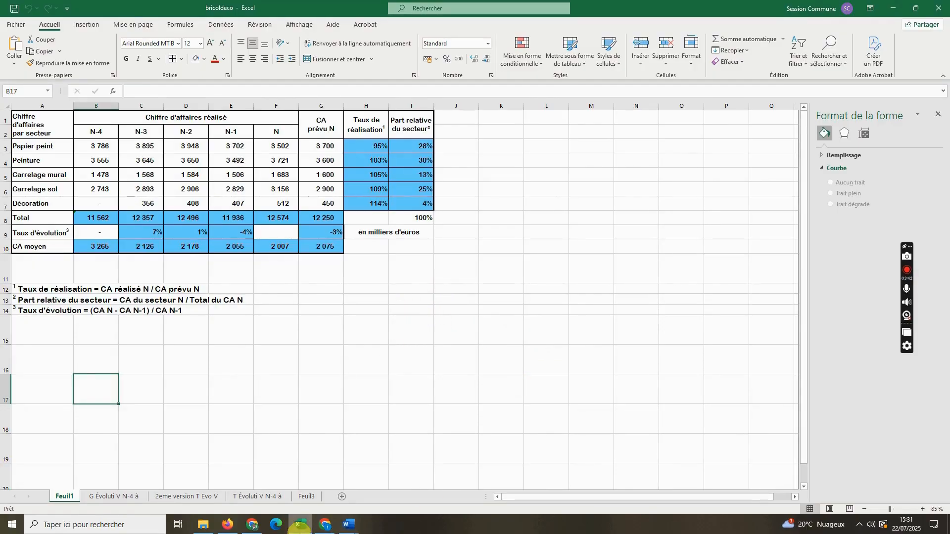
{"action": "left_click", "coordinate": [261, 527]}
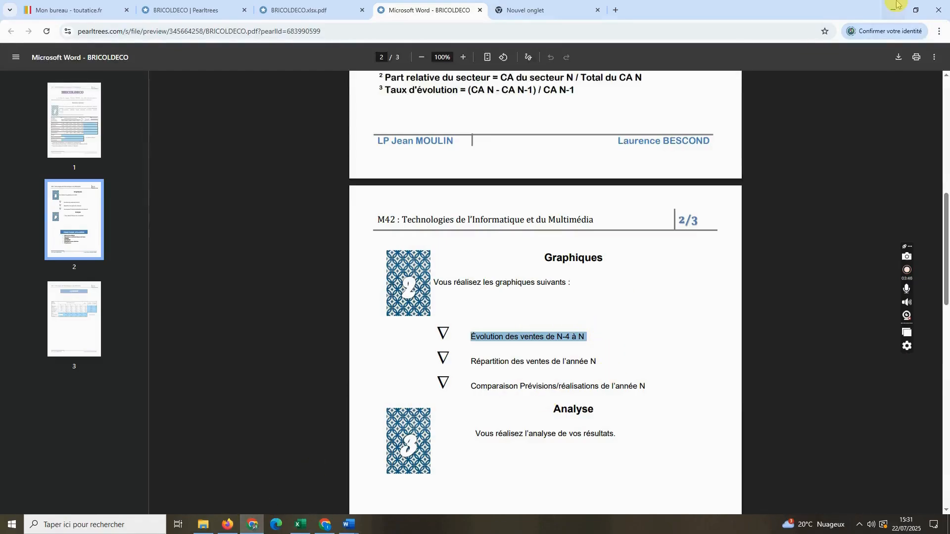
{"action": "left_click", "coordinate": [894, 9]}
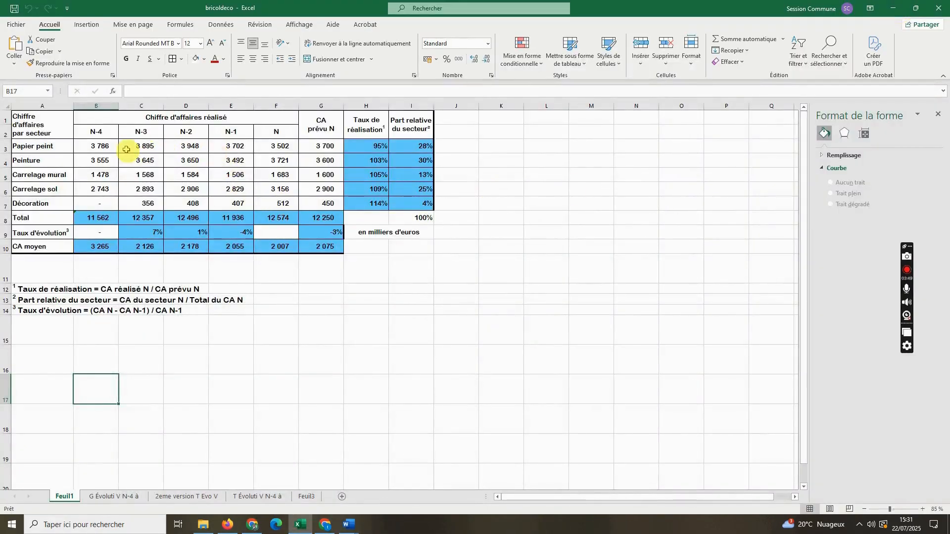
- Copy the year N heading and five sector values (F2:F7) from Feuil1 into Feuil3 starting at B2
{"action": "left_click_drag", "start_coordinate": [275, 132], "coordinate": [268, 206]}
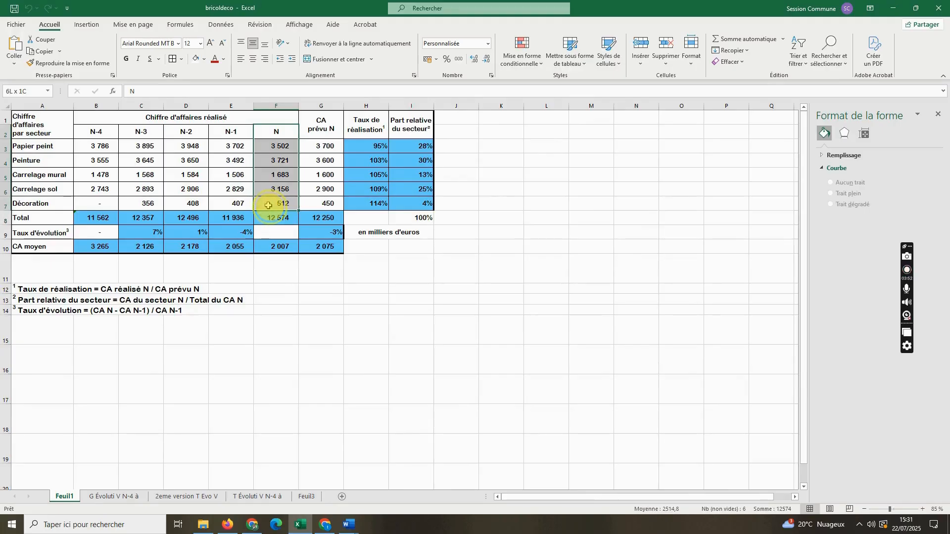
{"action": "key", "text": "ctrl+c"}
{"action": "left_click", "coordinate": [306, 496]}
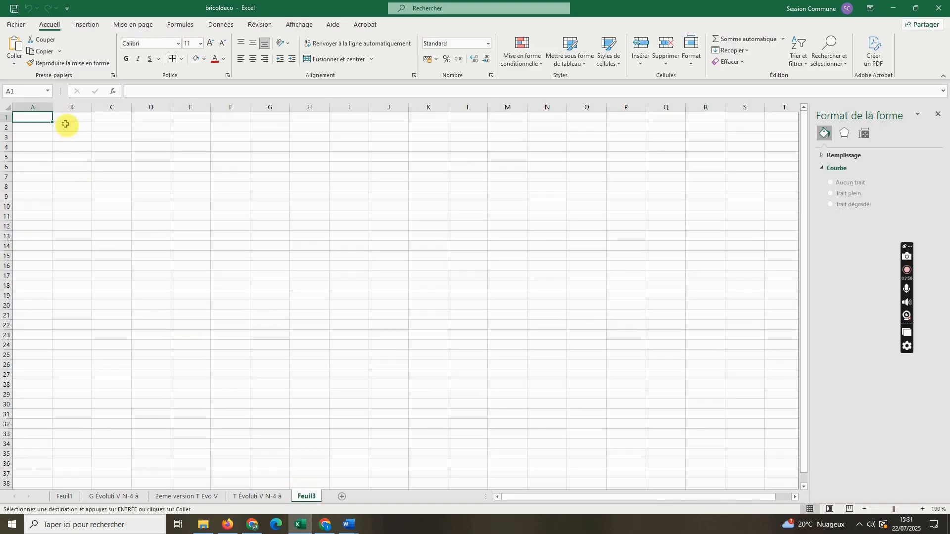
{"action": "left_click_drag", "start_coordinate": [73, 130], "coordinate": [70, 210]}
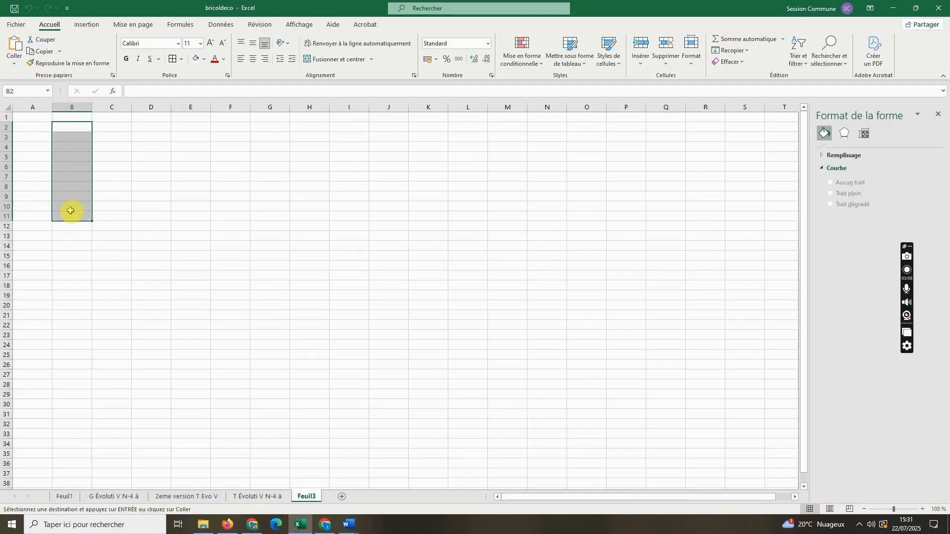
{"action": "key", "text": "ctrl+v"}
- Copy the heading and sector names (A1:A7) from Feuil1 into Feuil3 starting at A2, beside the year N values
{"action": "left_click", "coordinate": [64, 496]}
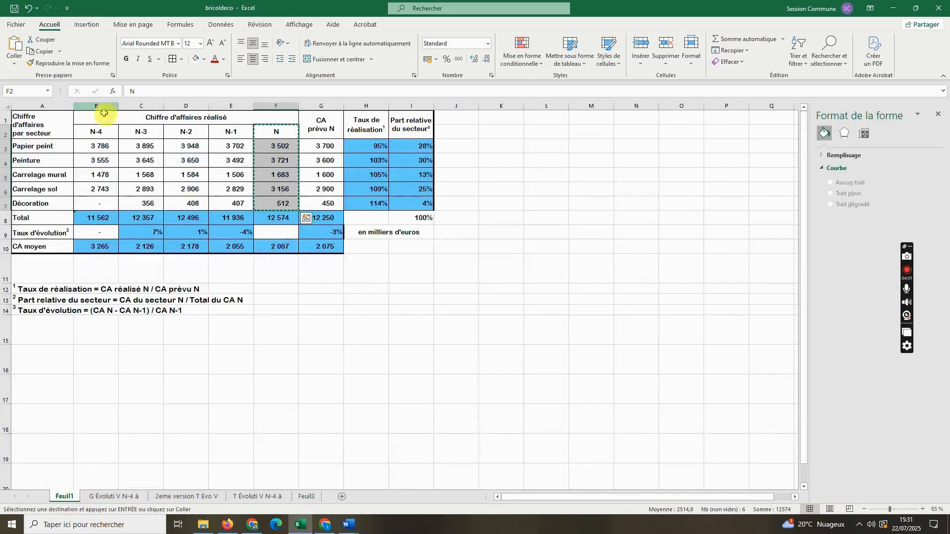
{"action": "left_click_drag", "start_coordinate": [49, 124], "coordinate": [46, 202]}
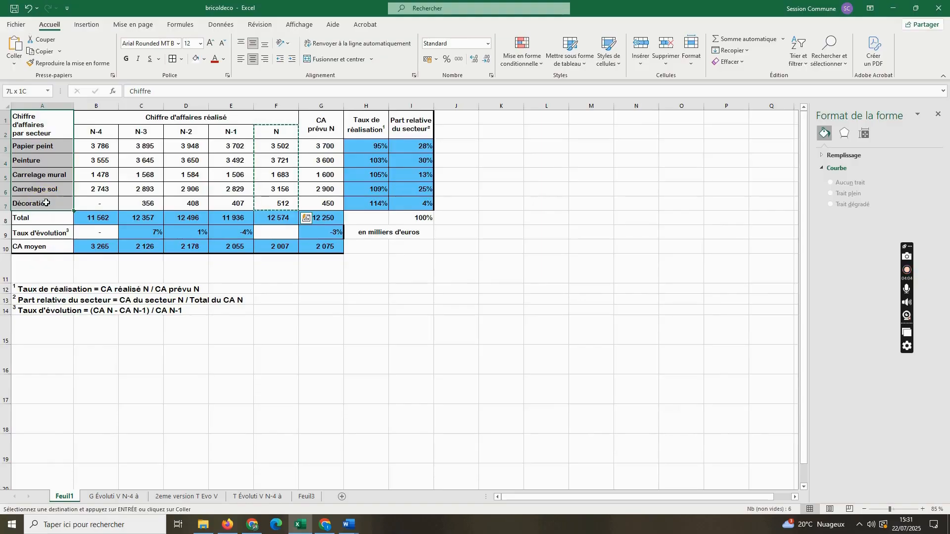
{"action": "key", "text": "ctrl+c"}
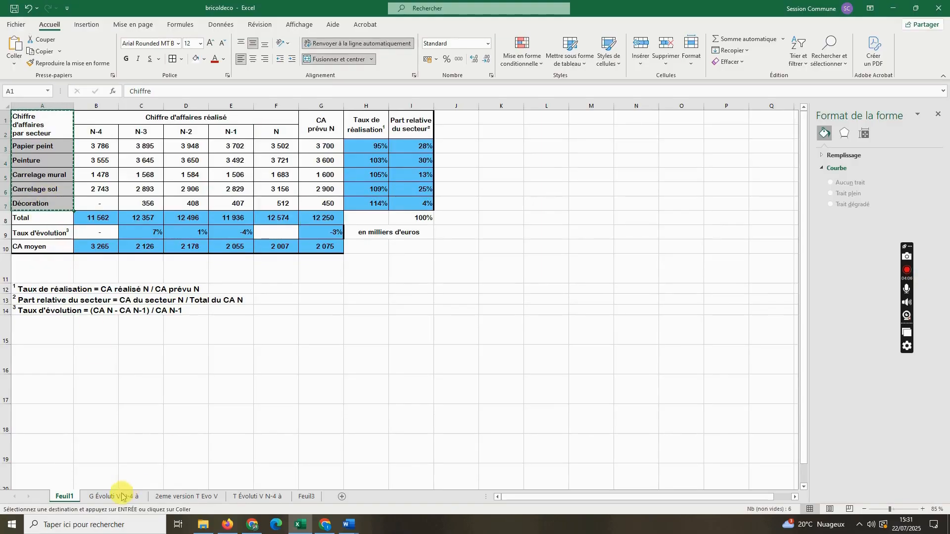
{"action": "left_click", "coordinate": [306, 496]}
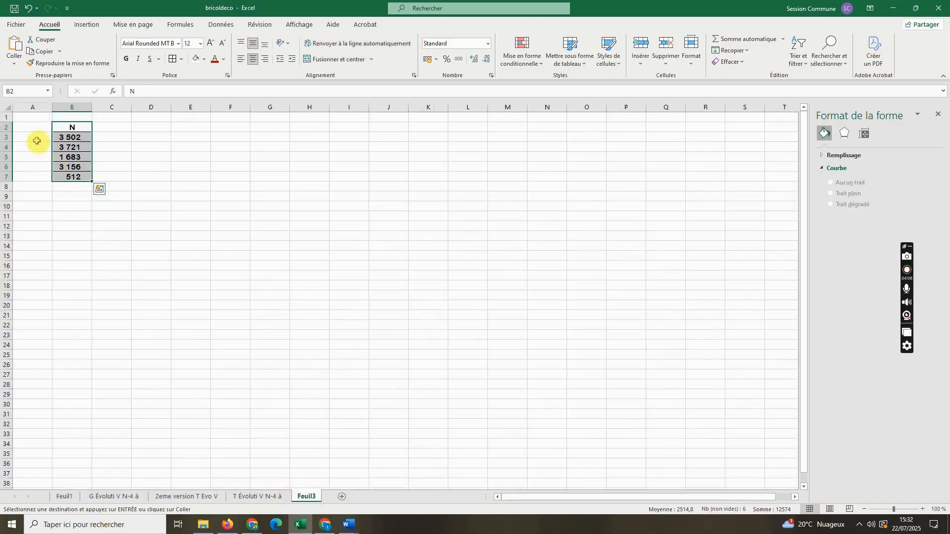
{"action": "left_click_drag", "start_coordinate": [29, 127], "coordinate": [32, 184]}
{"action": "key", "text": "ctrl+v"}
{"action": "left_click", "coordinate": [253, 216]}
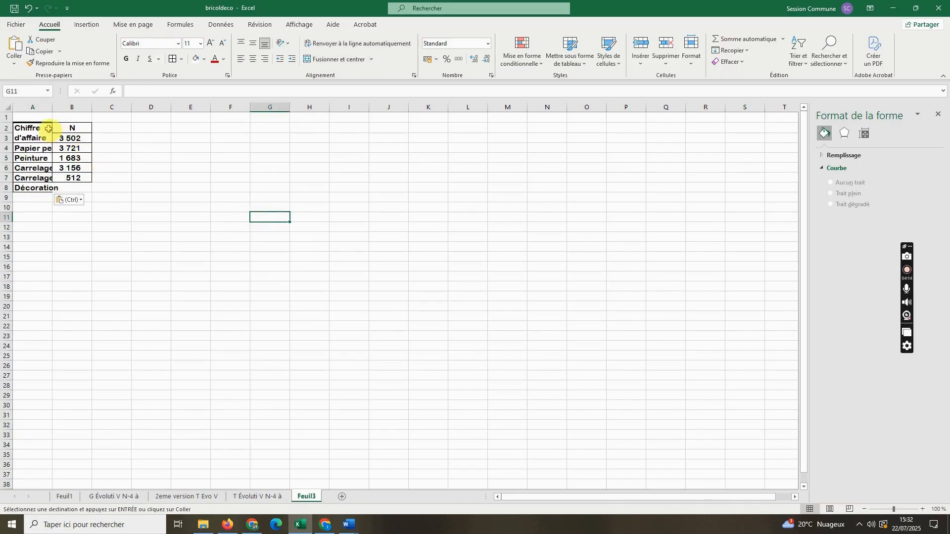
- Fit column A's width to the sector names and clear the "Chiffre d'affaires par secteur" heading in A2
{"action": "double_click", "coordinate": [51, 108]}
{"action": "left_click", "coordinate": [61, 132]}
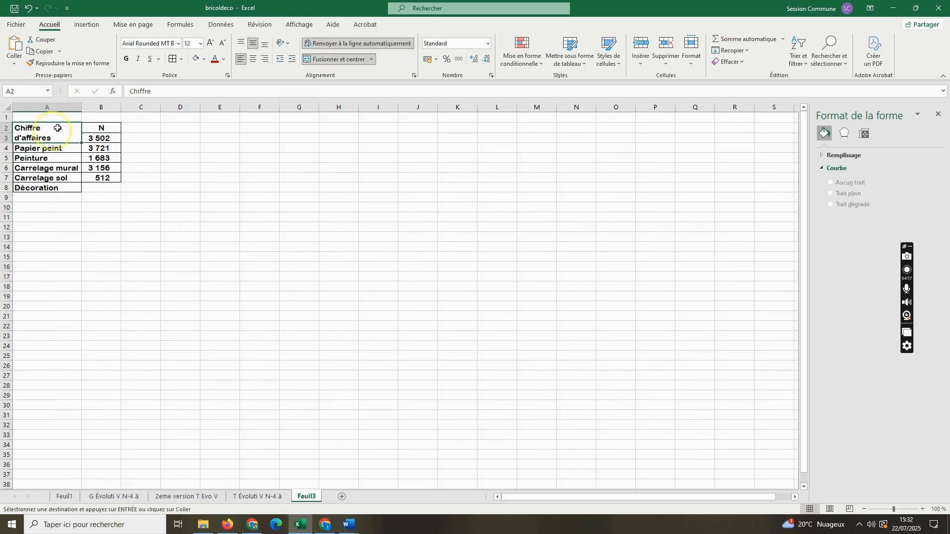
{"action": "left_click", "coordinate": [165, 93]}
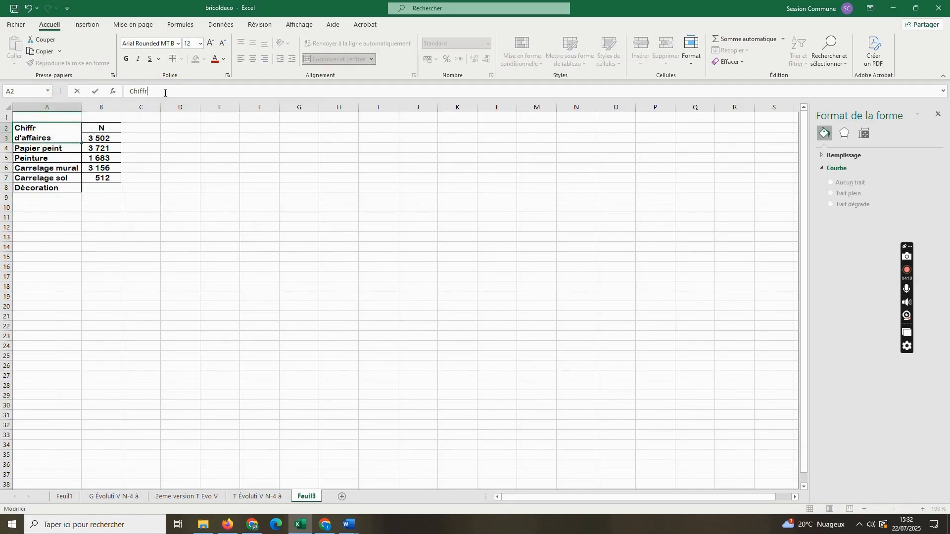
{"action": "key", "text": "Delete"}
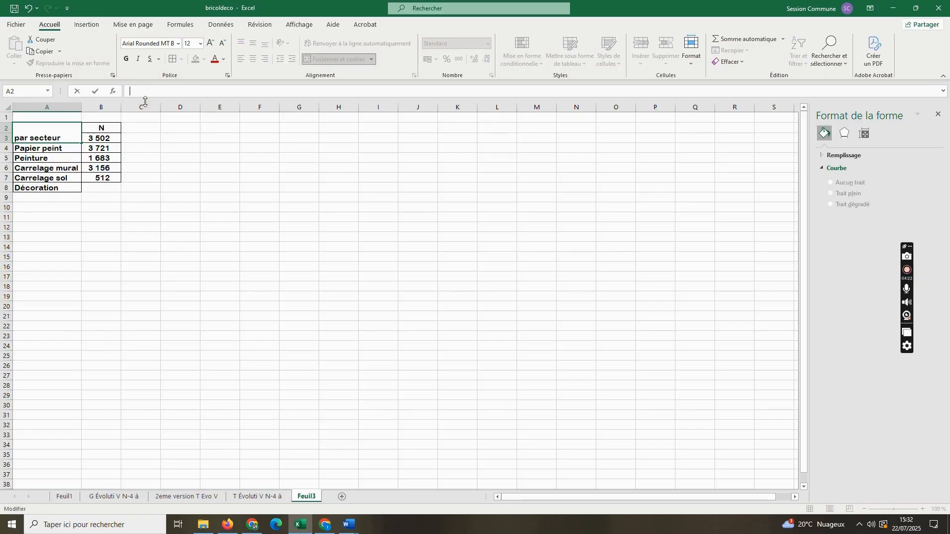
{"action": "left_click", "coordinate": [219, 224]}
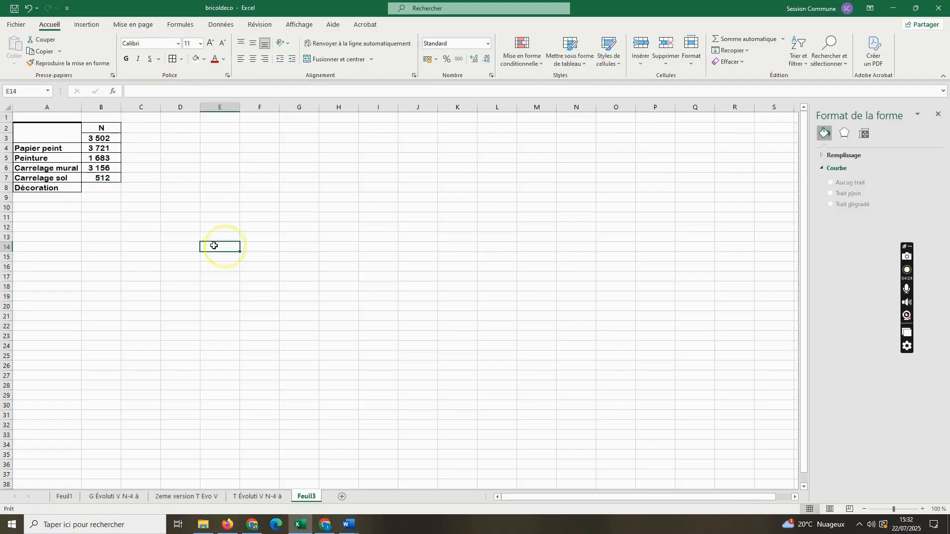
- Unmerge the empty heading cells A2:A3 above the sector names
{"action": "left_click", "coordinate": [79, 127]}
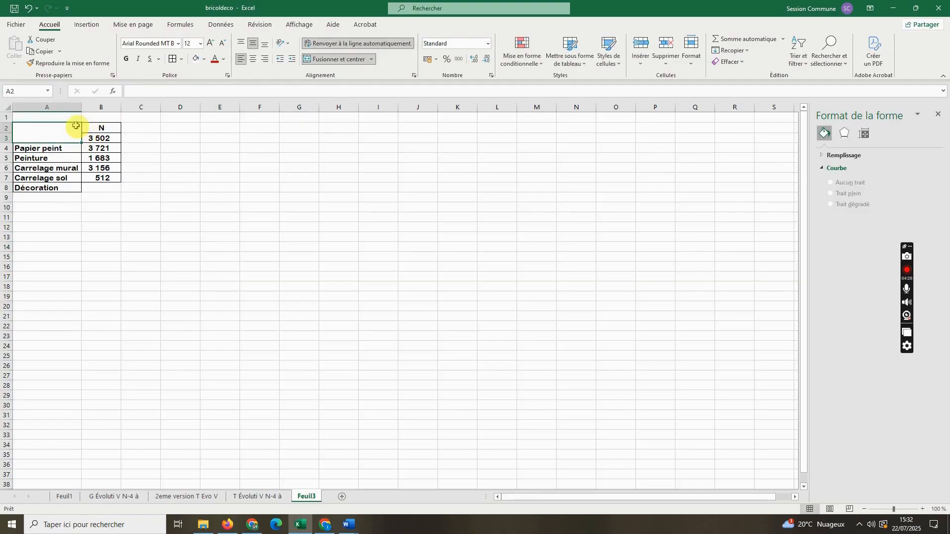
{"action": "left_click_drag", "start_coordinate": [72, 119], "coordinate": [69, 137]}
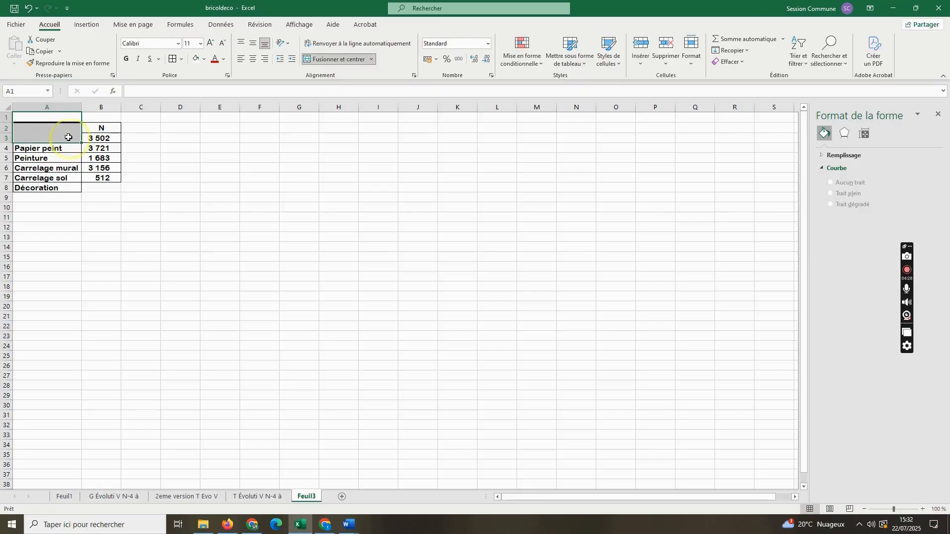
{"action": "right_click", "coordinate": [70, 137]}
{"action": "left_click", "coordinate": [361, 59]}
{"action": "left_click", "coordinate": [361, 58]}
{"action": "left_click", "coordinate": [372, 60]}
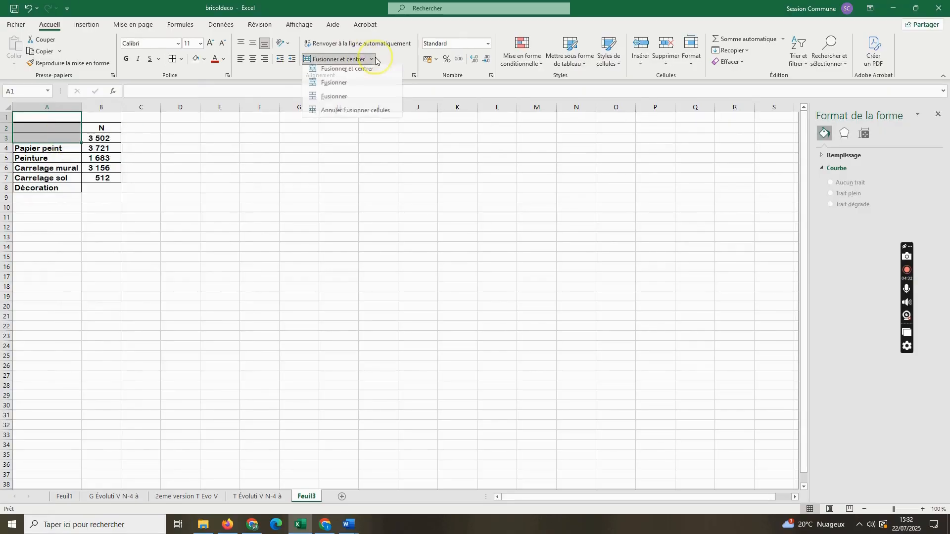
{"action": "left_click", "coordinate": [275, 213]}
{"action": "left_click", "coordinate": [183, 206]}
- Move the five sector names from A4:A8 up one row to A3:A7, level with their values
{"action": "left_click_drag", "start_coordinate": [32, 154], "coordinate": [49, 189]}
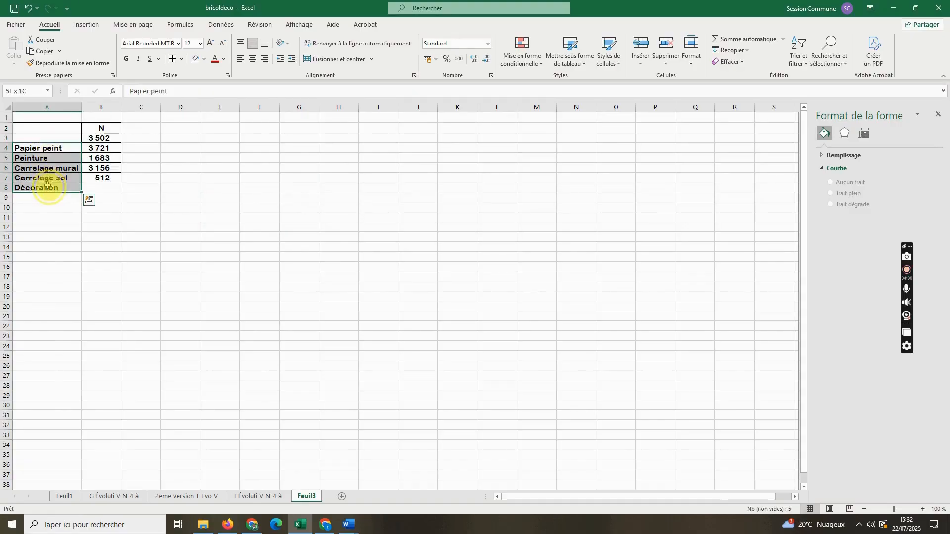
{"action": "right_click", "coordinate": [55, 173]}
{"action": "left_click", "coordinate": [95, 180]}
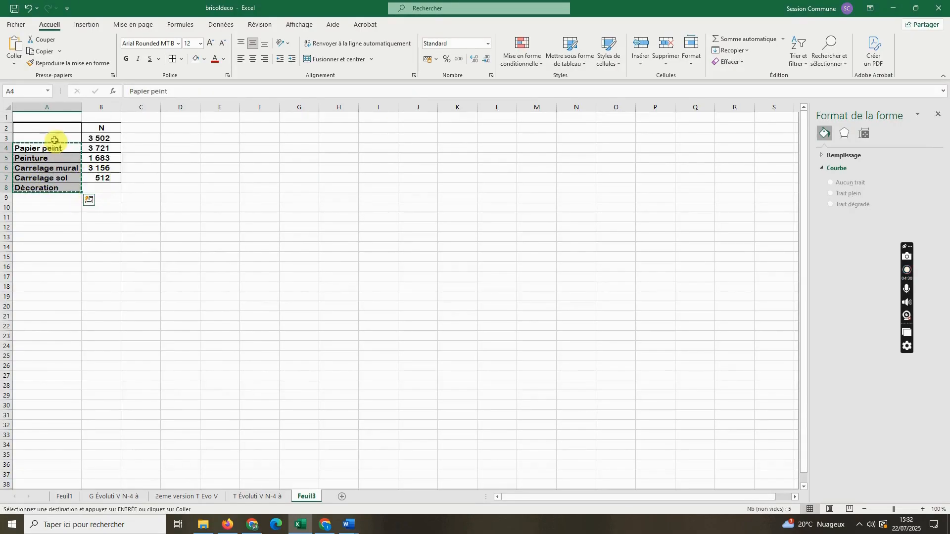
{"action": "left_click", "coordinate": [52, 148]}
{"action": "left_click_drag", "start_coordinate": [55, 140], "coordinate": [57, 178]}
{"action": "right_click", "coordinate": [57, 178]}
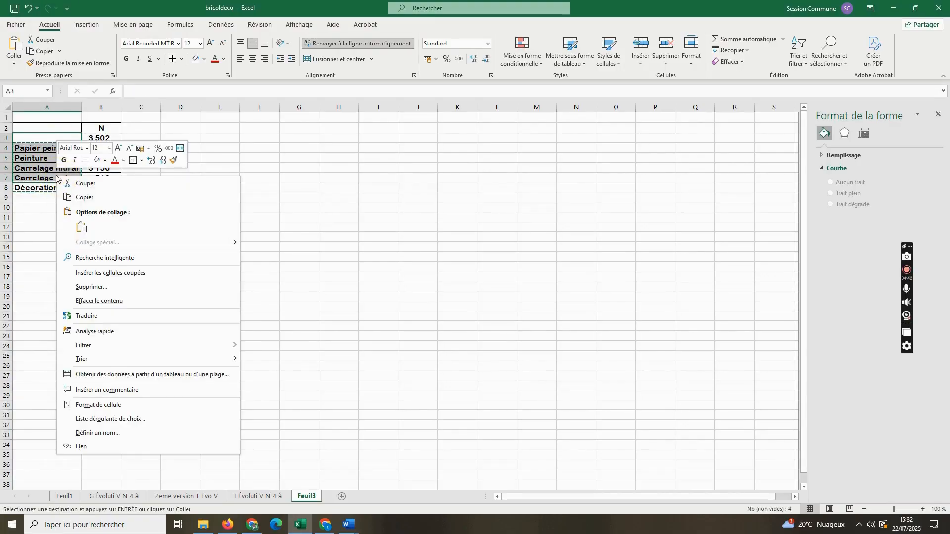
{"action": "left_click", "coordinate": [81, 228]}
{"action": "left_click", "coordinate": [184, 214]}
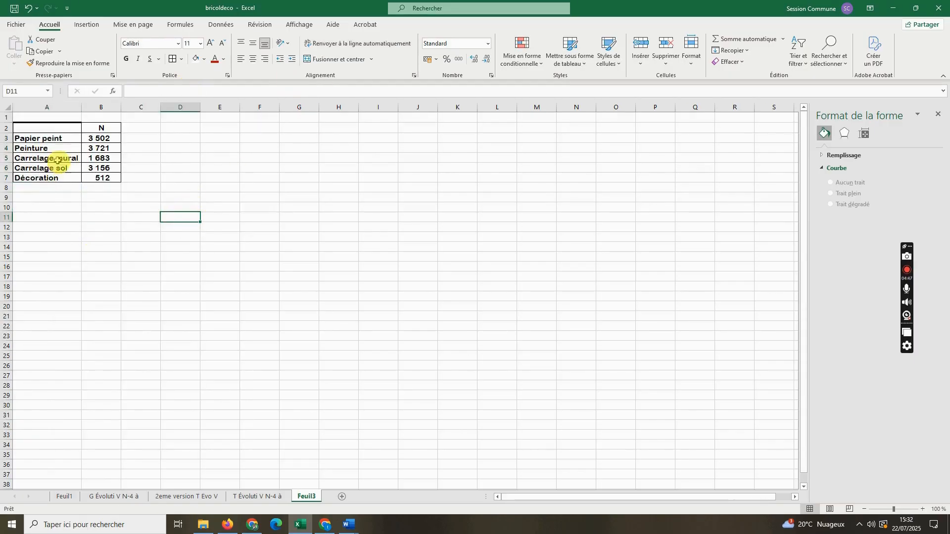
{"action": "left_click_drag", "start_coordinate": [42, 141], "coordinate": [101, 185]}
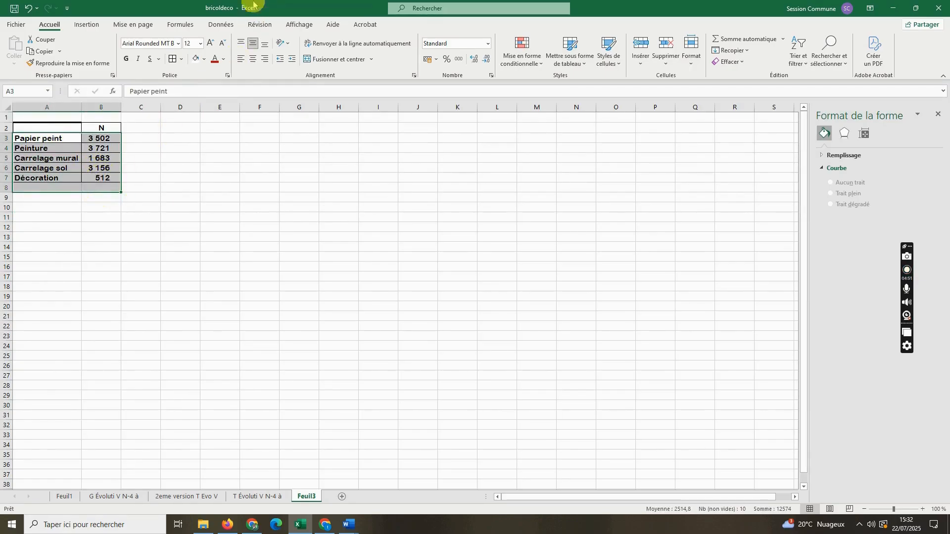
{"action": "left_click", "coordinate": [87, 25]}
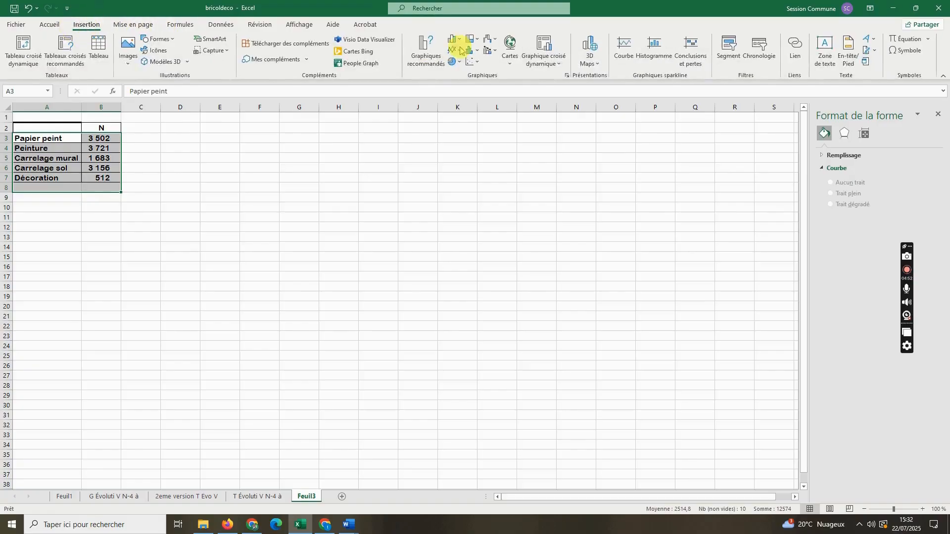
{"action": "left_click", "coordinate": [451, 62]}
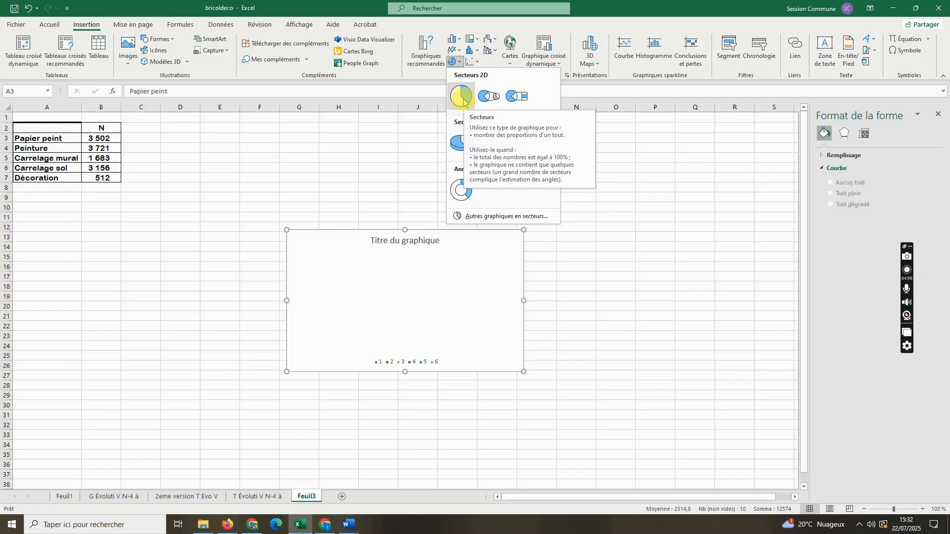
{"action": "left_click", "coordinate": [250, 146]}
- Enter the heading "Noms" in cell A2 above the sector names
{"action": "left_click", "coordinate": [33, 127]}
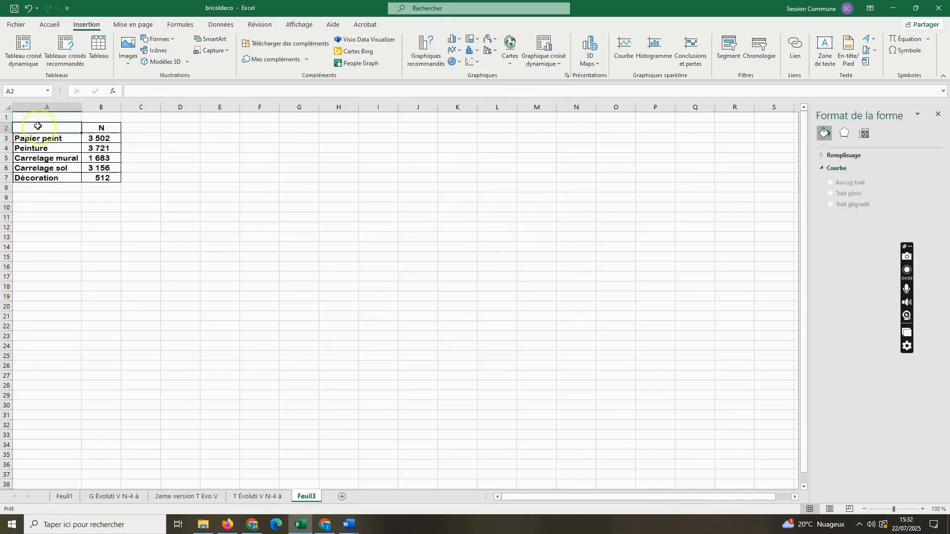
{"action": "type", "text": "Nom"}
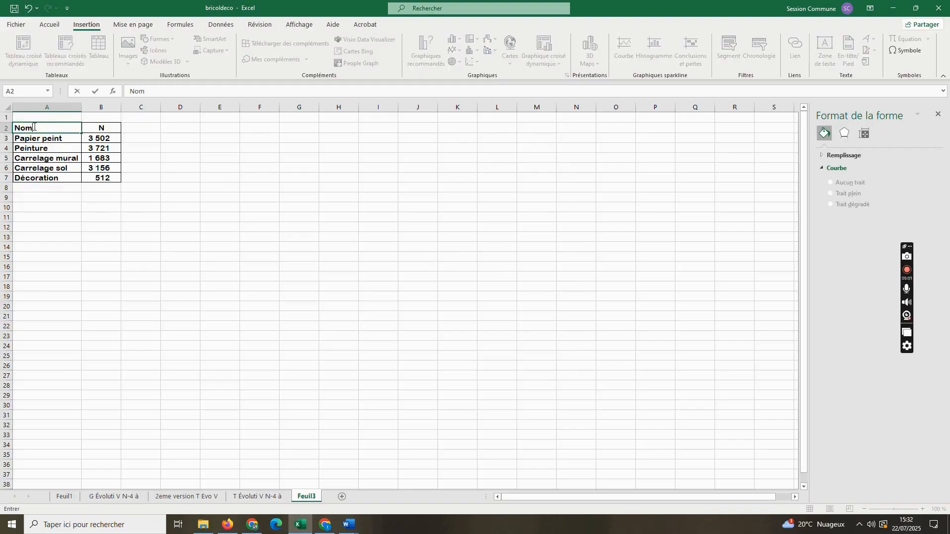
{"action": "type", "text": "s"}
{"action": "left_click", "coordinate": [214, 216]}
{"action": "left_click", "coordinate": [117, 127]}
{"action": "left_click", "coordinate": [102, 256]}
{"action": "left_click", "coordinate": [140, 136]}
{"action": "left_click", "coordinate": [190, 189]}
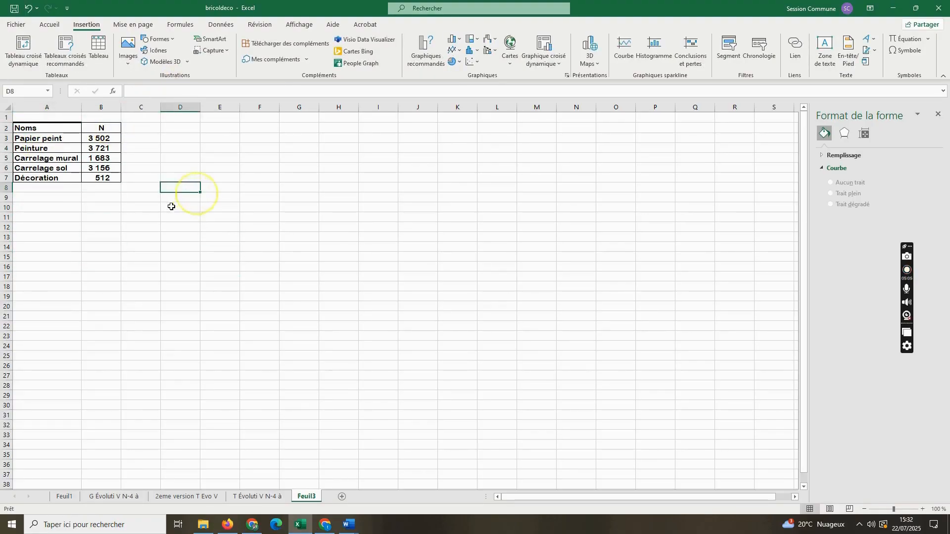
- Replace the heading in cell B2 above the sector values with "Année"
{"action": "left_click", "coordinate": [104, 127]}
{"action": "type", "text": "N"}
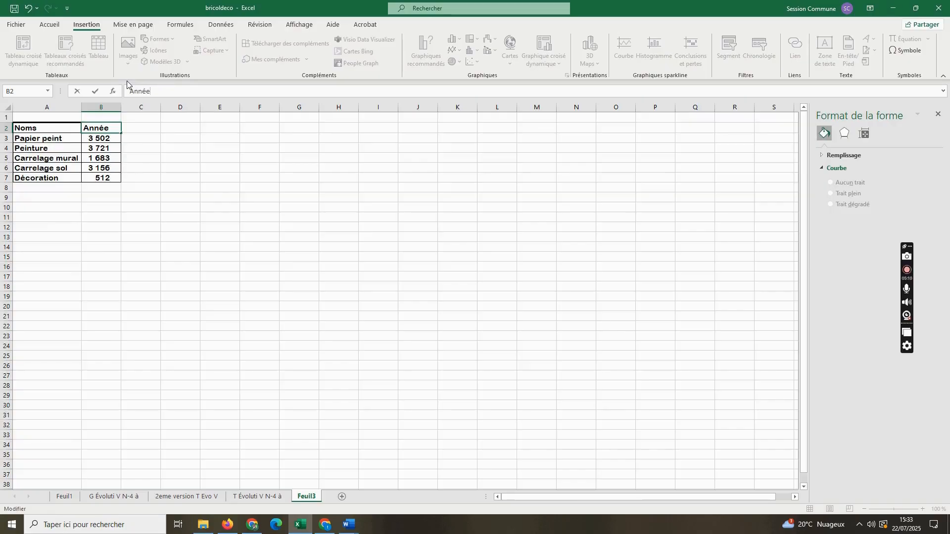
{"action": "key", "text": "Return"}
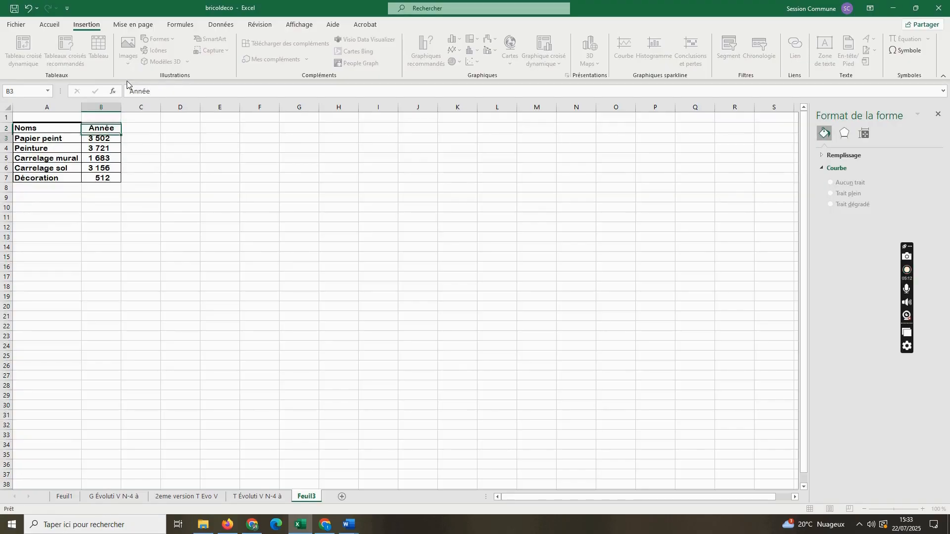
{"action": "left_click", "coordinate": [377, 169]}
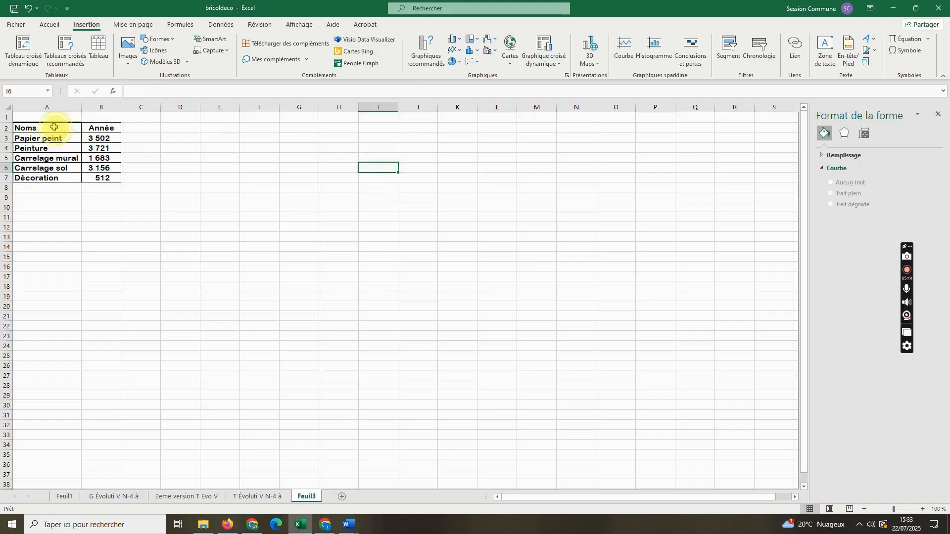
{"action": "left_click_drag", "start_coordinate": [54, 129], "coordinate": [106, 186]}
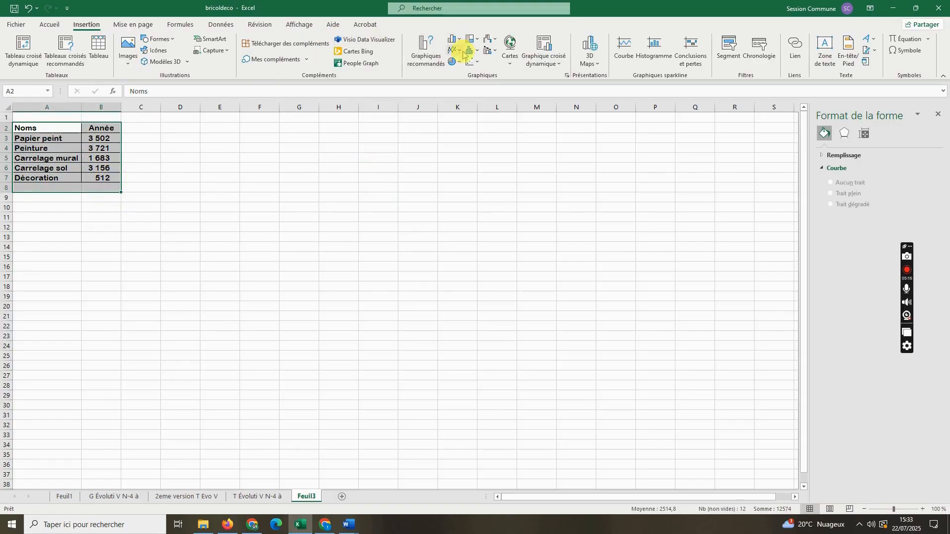
{"action": "left_click", "coordinate": [453, 61]}
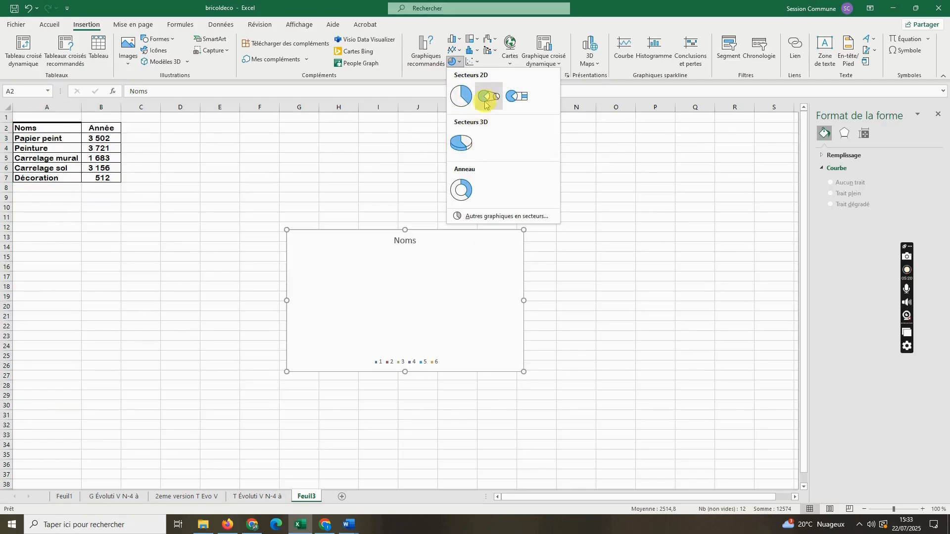
{"action": "left_click", "coordinate": [294, 170]}
{"action": "left_click", "coordinate": [286, 169]}
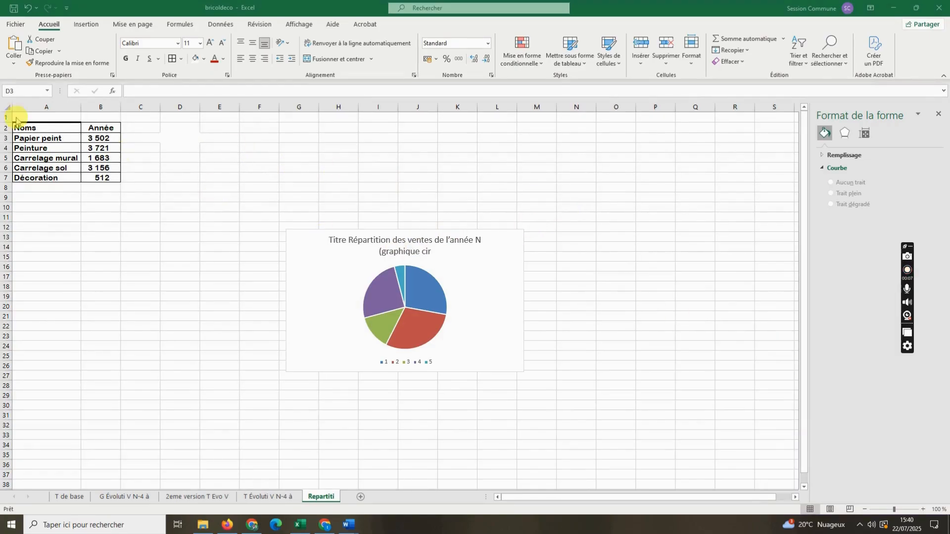
{"action": "left_click_drag", "start_coordinate": [97, 139], "coordinate": [98, 173]}
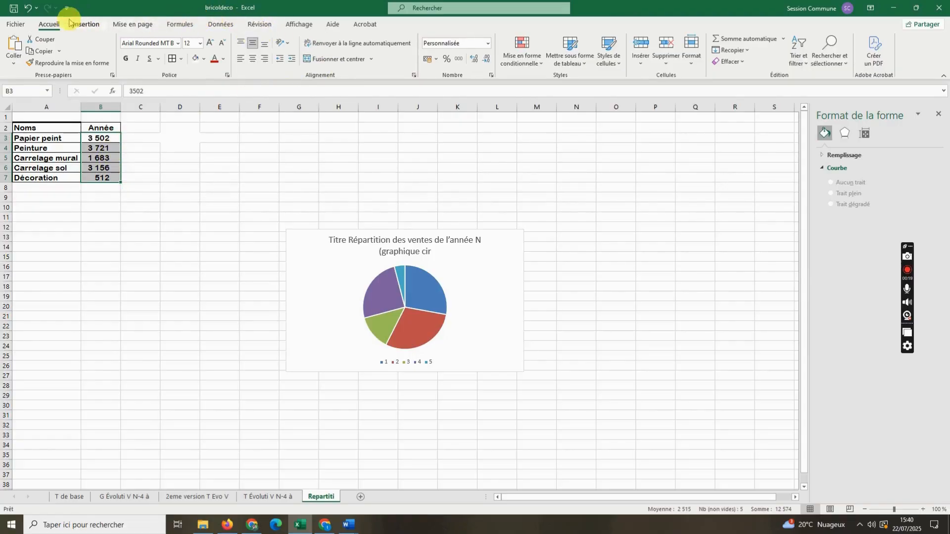
{"action": "left_click", "coordinate": [87, 24]}
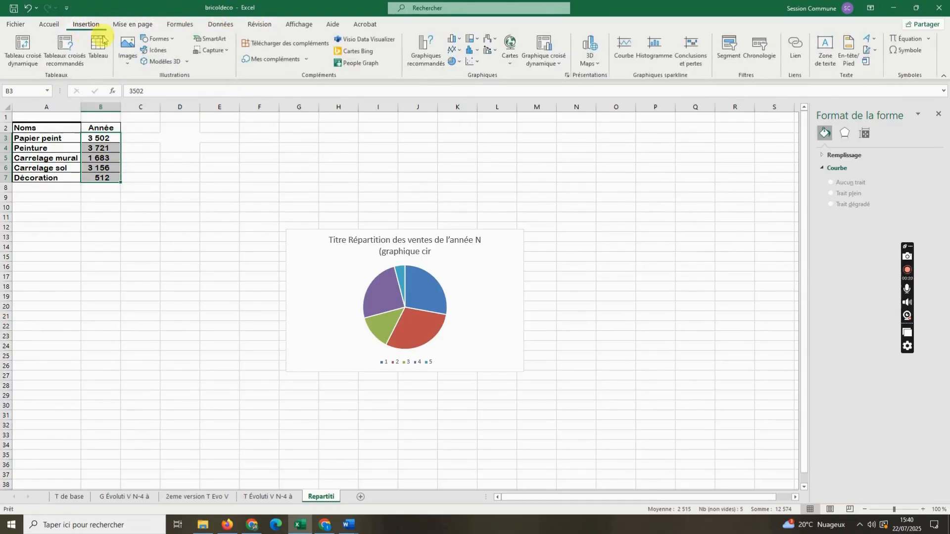
{"action": "left_click", "coordinate": [453, 63]}
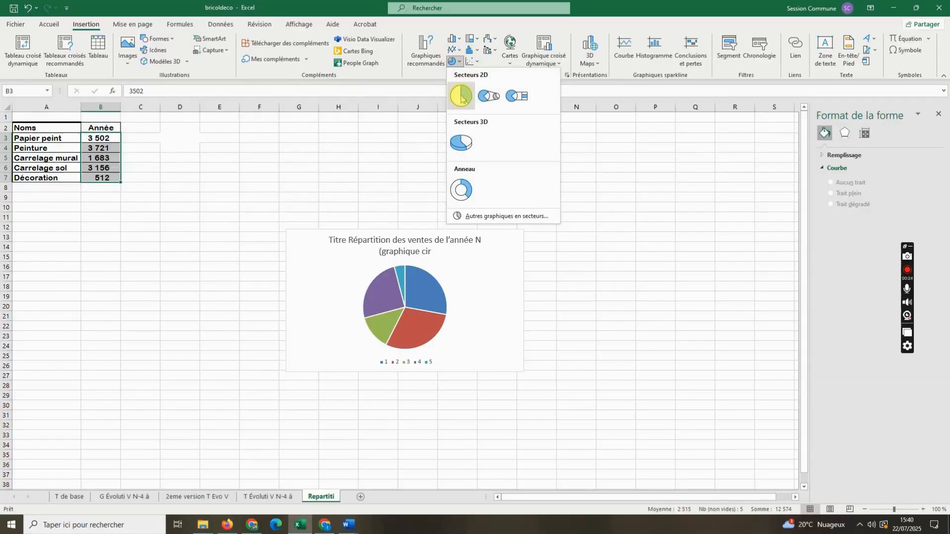
- Complete the pie chart title's ending and remove its first word so it reads "Répartition des ventes de l'année N (graphique circulaire)"
{"action": "left_click", "coordinate": [483, 281]}
{"action": "left_click", "coordinate": [431, 249]}
{"action": "left_click", "coordinate": [435, 250]}
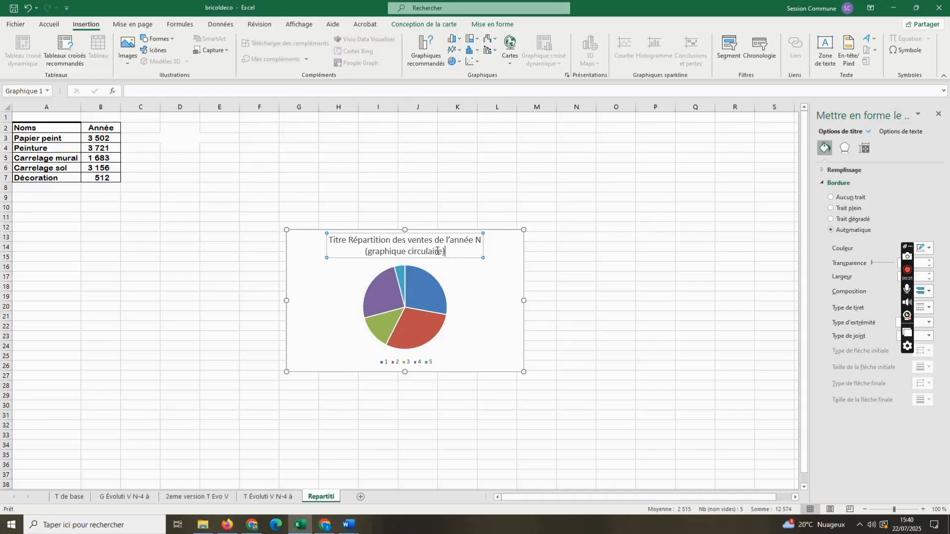
{"action": "double_click", "coordinate": [343, 243]}
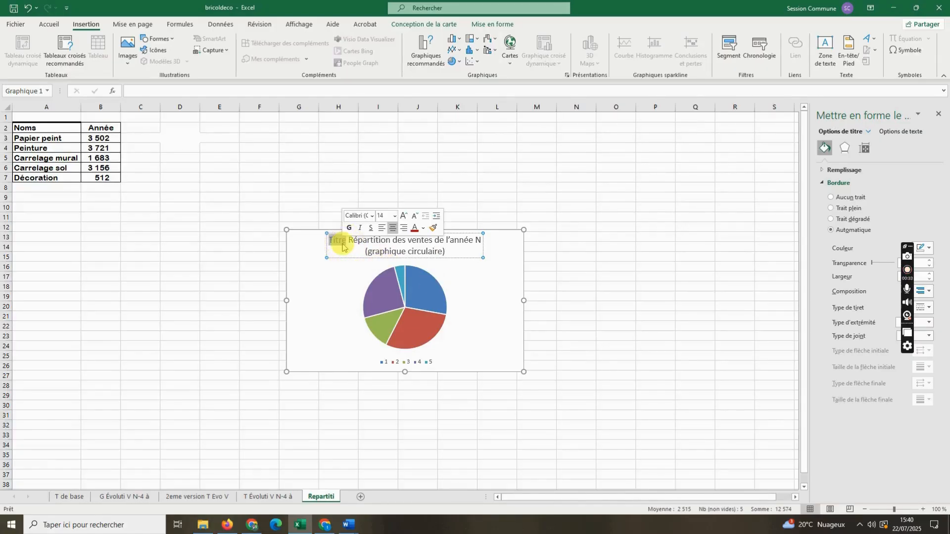
{"action": "key", "text": "Delete"}
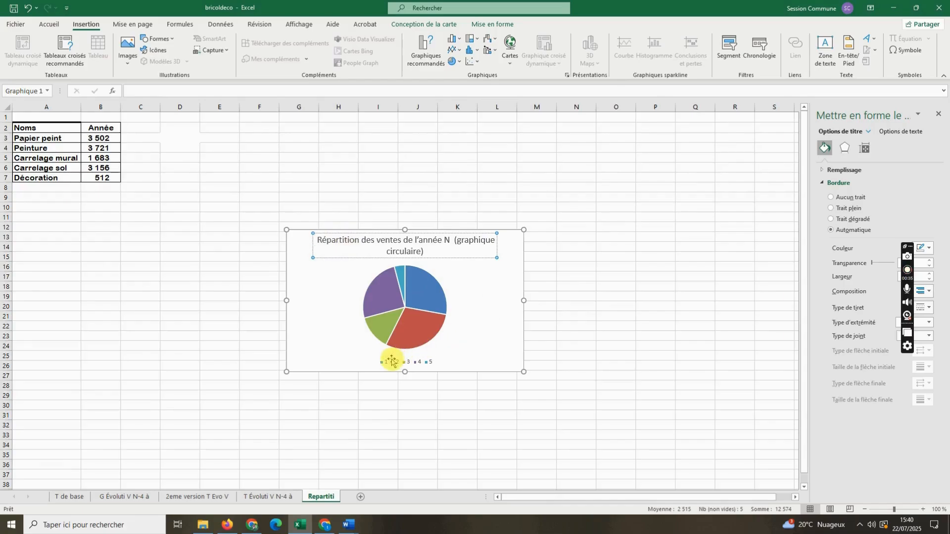
- Copy the sector name from A3 and try adding a series named "Papier peint" to the pie chart's data source
{"action": "double_click", "coordinate": [38, 139]}
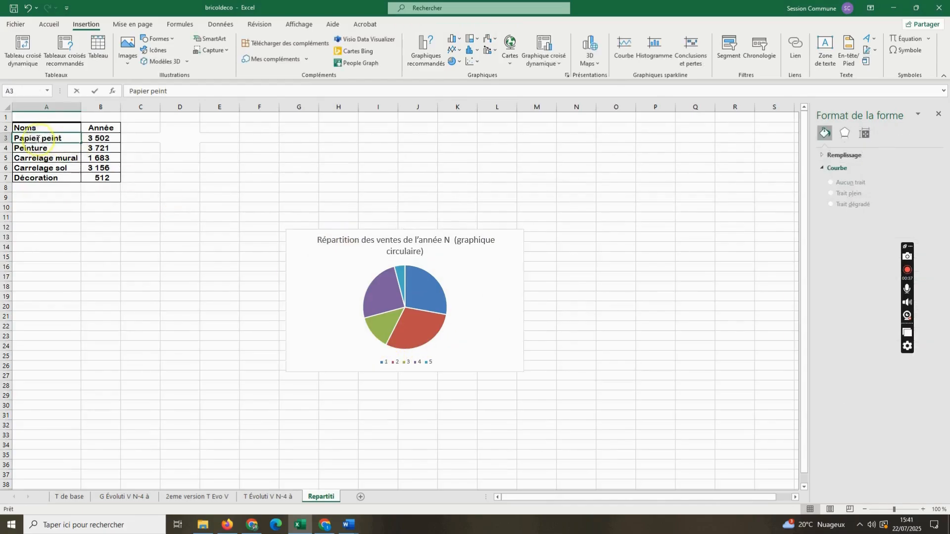
{"action": "triple_click", "coordinate": [37, 139]}
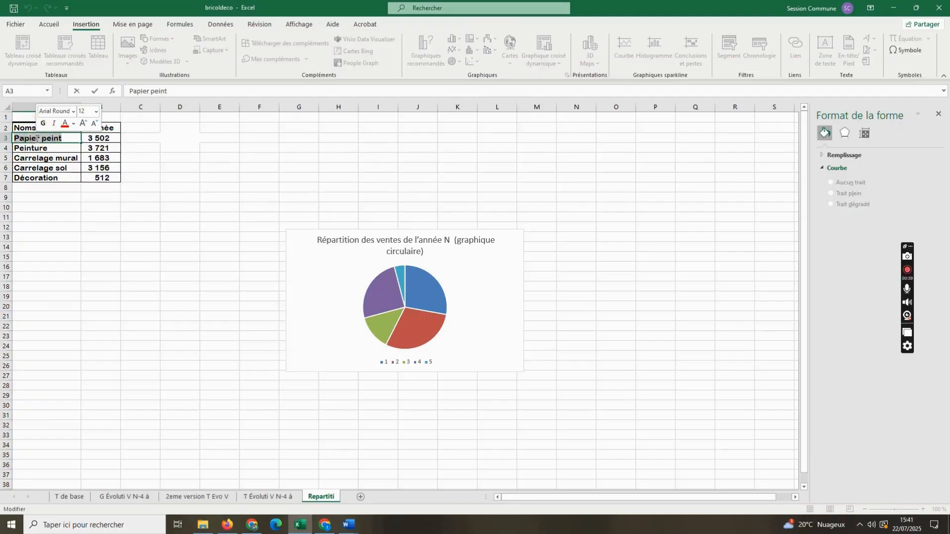
{"action": "left_click", "coordinate": [389, 361]}
{"action": "left_click", "coordinate": [386, 363]}
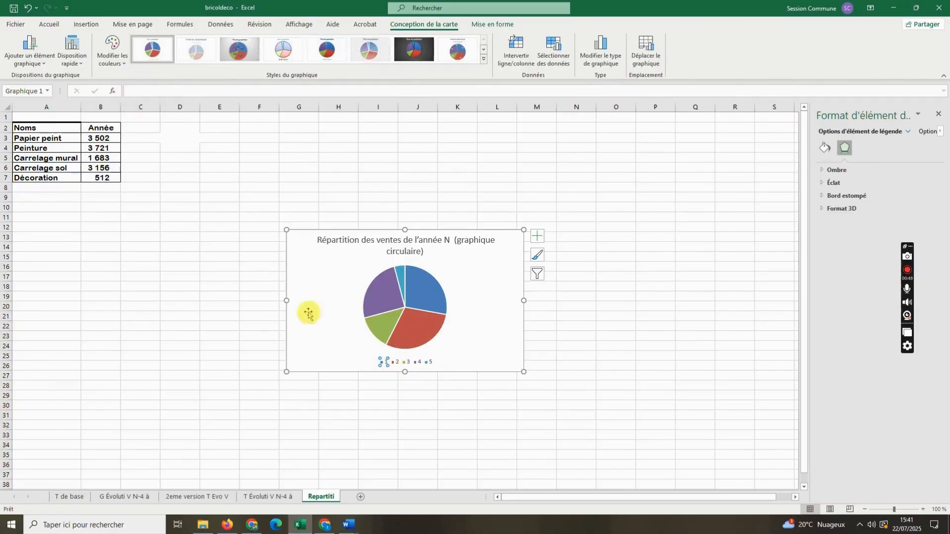
{"action": "right_click", "coordinate": [382, 363]}
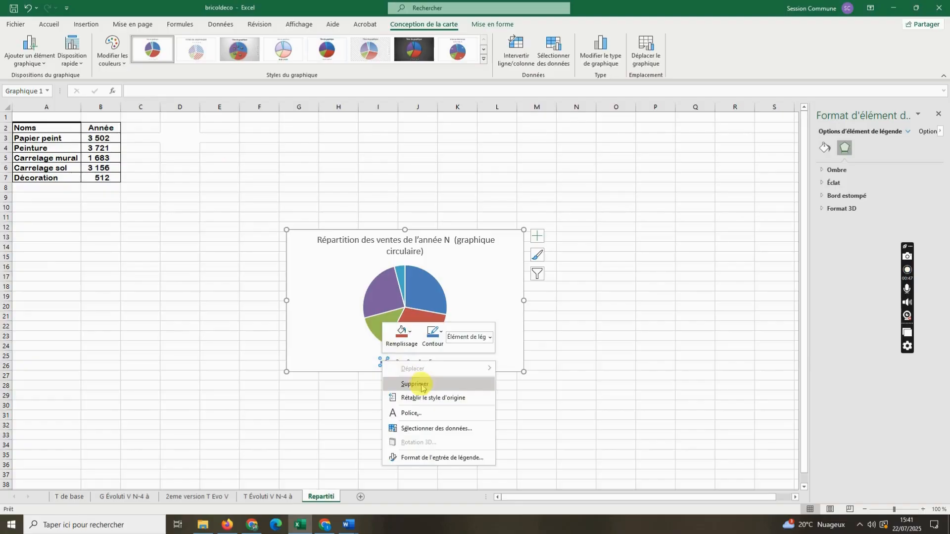
{"action": "left_click", "coordinate": [439, 429]}
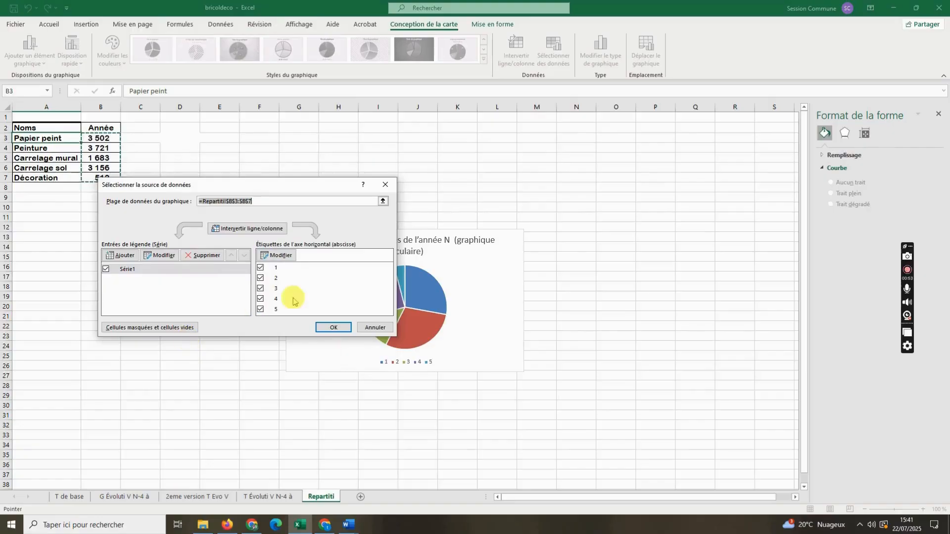
{"action": "left_click", "coordinate": [125, 256]}
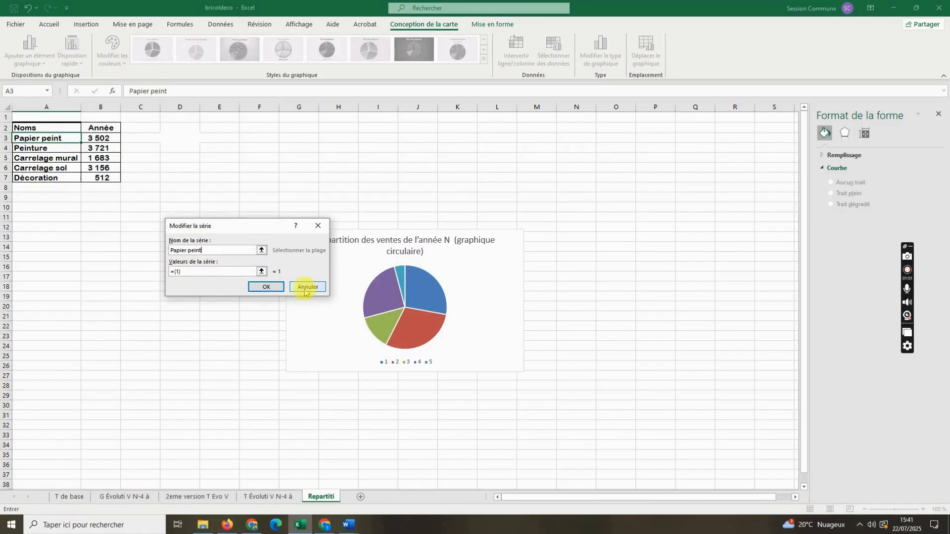
{"action": "left_click", "coordinate": [262, 287]}
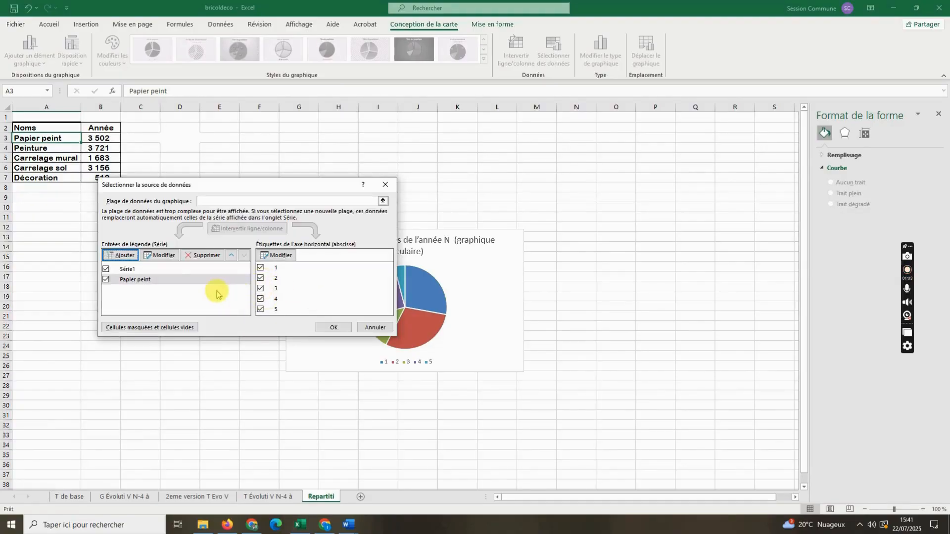
- Remove Série1 from the chart's data source and add a series with the value 2, named from cell A4 (Peinture)
{"action": "left_click", "coordinate": [127, 269]}
{"action": "left_click", "coordinate": [202, 255]}
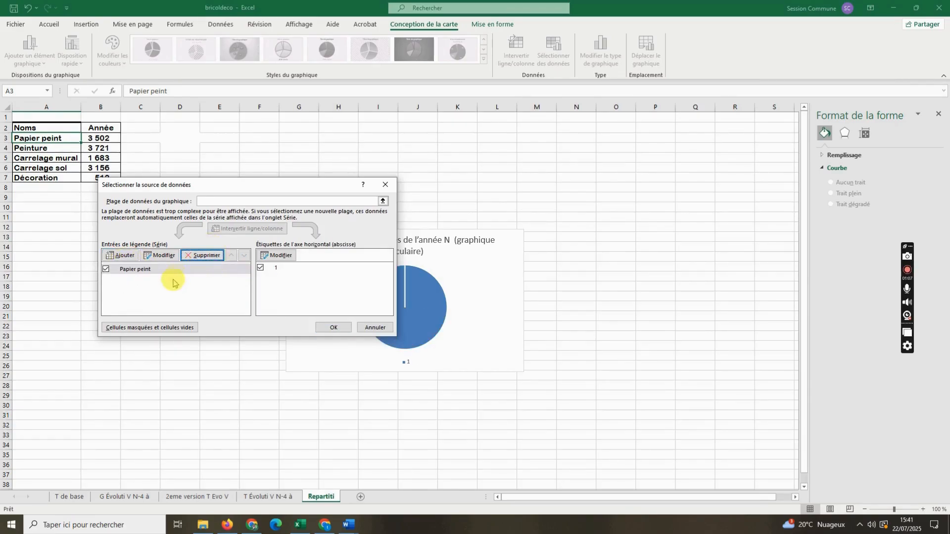
{"action": "left_click", "coordinate": [153, 256]}
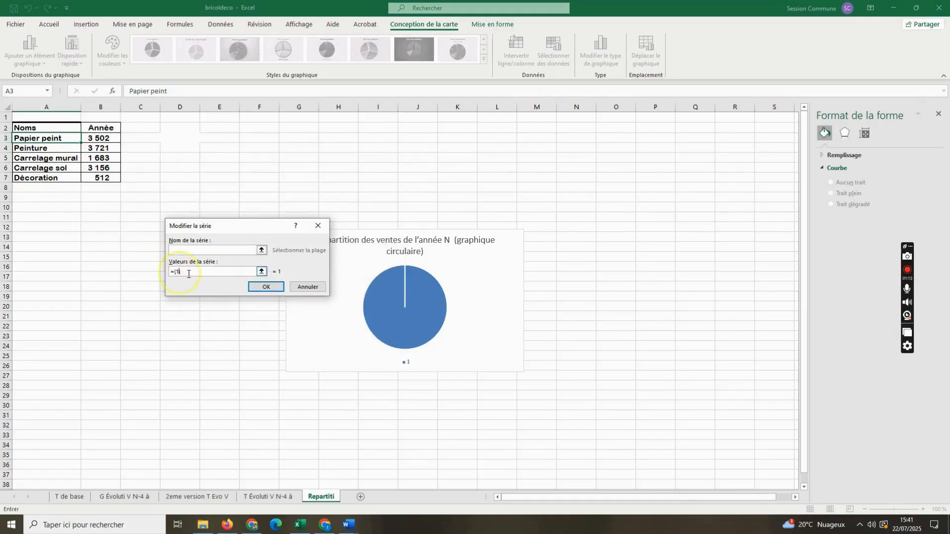
{"action": "type", "text": "+"}
{"action": "left_click", "coordinate": [65, 149]}
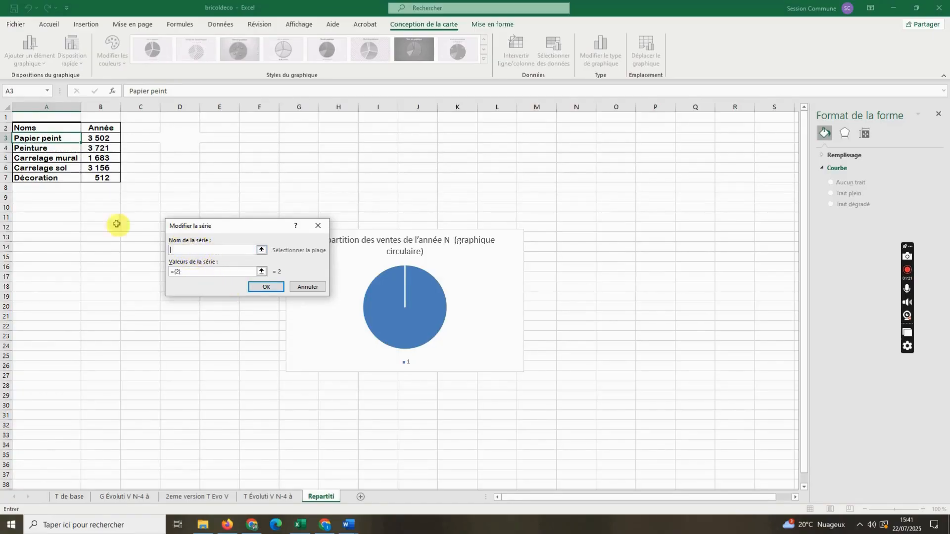
{"action": "left_click", "coordinate": [31, 140]}
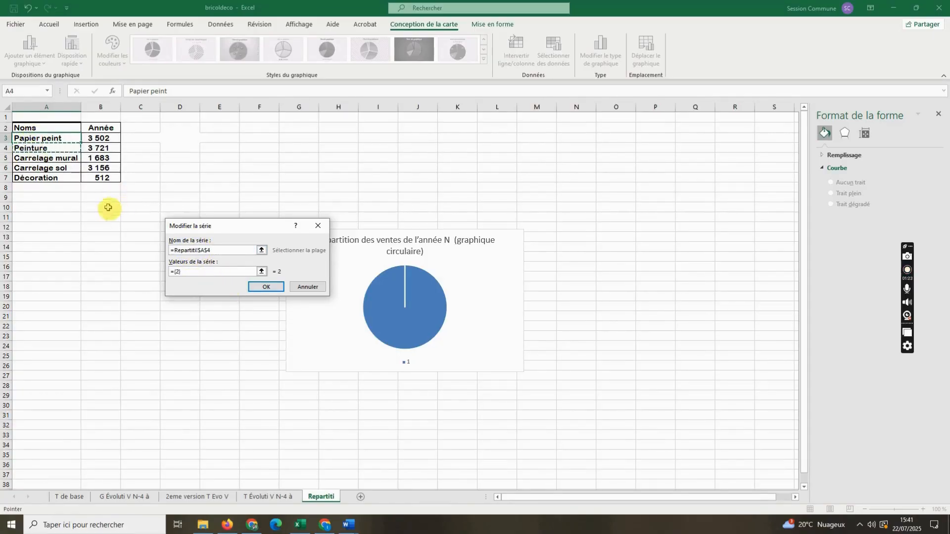
{"action": "key", "text": "BackSpace"}
{"action": "left_click", "coordinate": [64, 149]}
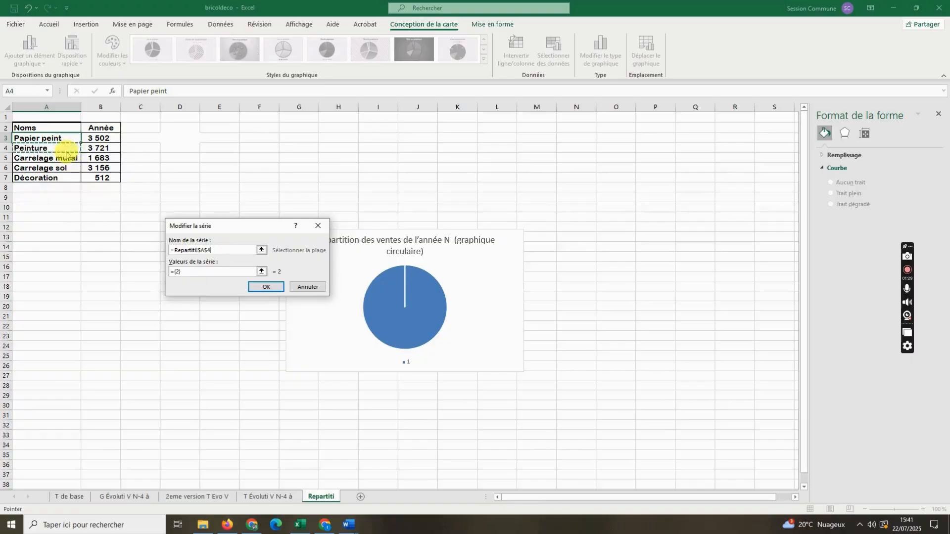
{"action": "left_click", "coordinate": [266, 286]}
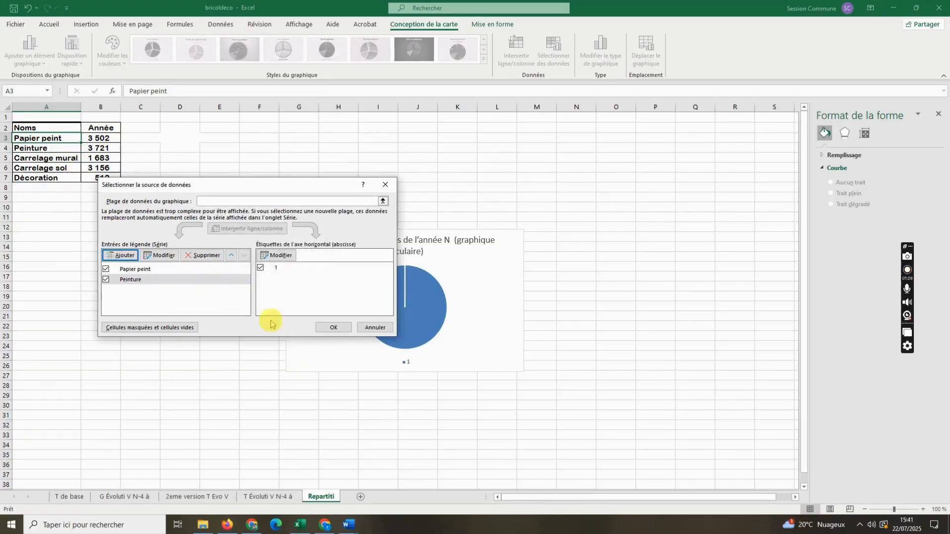
- Remove the series Papier peint and Peinture, and discard all changes made to the chart's data source
{"action": "left_click", "coordinate": [277, 255]}
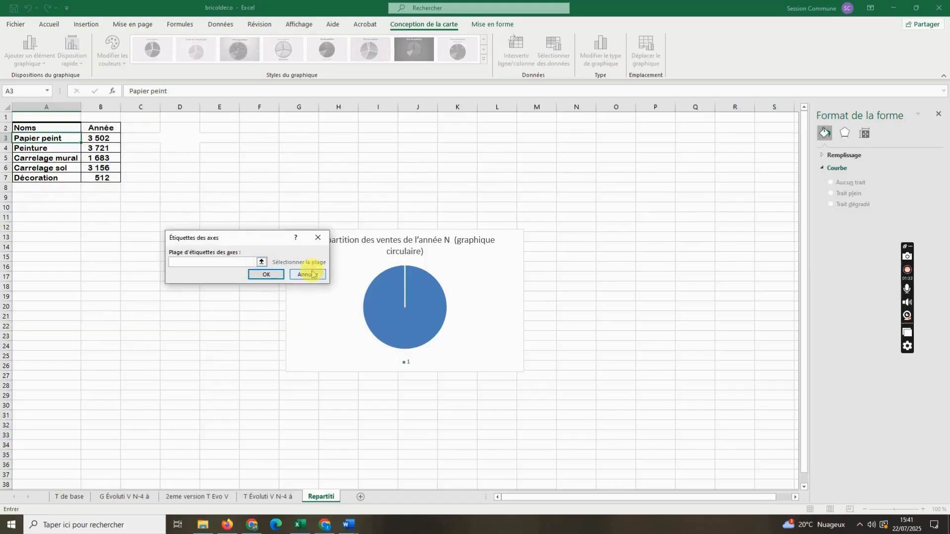
{"action": "left_click", "coordinate": [318, 238]}
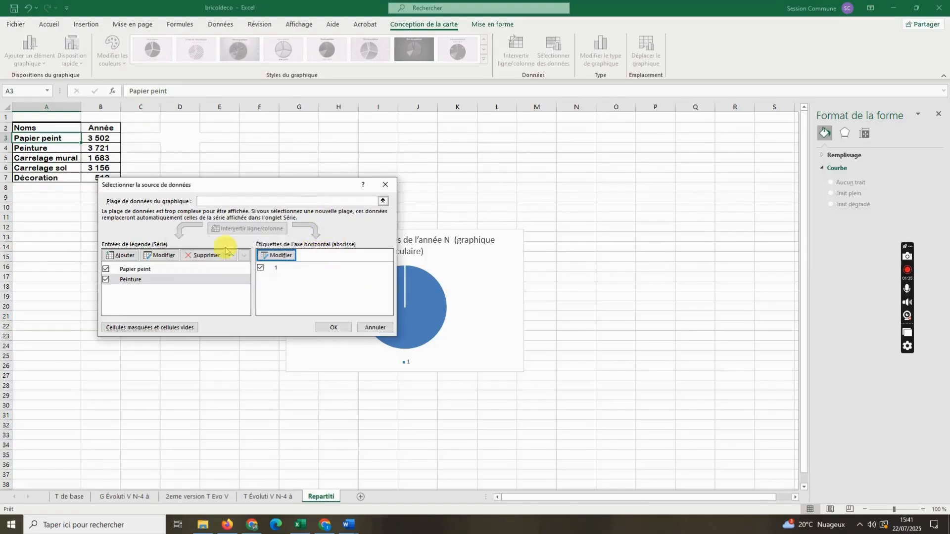
{"action": "left_click", "coordinate": [202, 255]}
{"action": "left_click", "coordinate": [201, 255]}
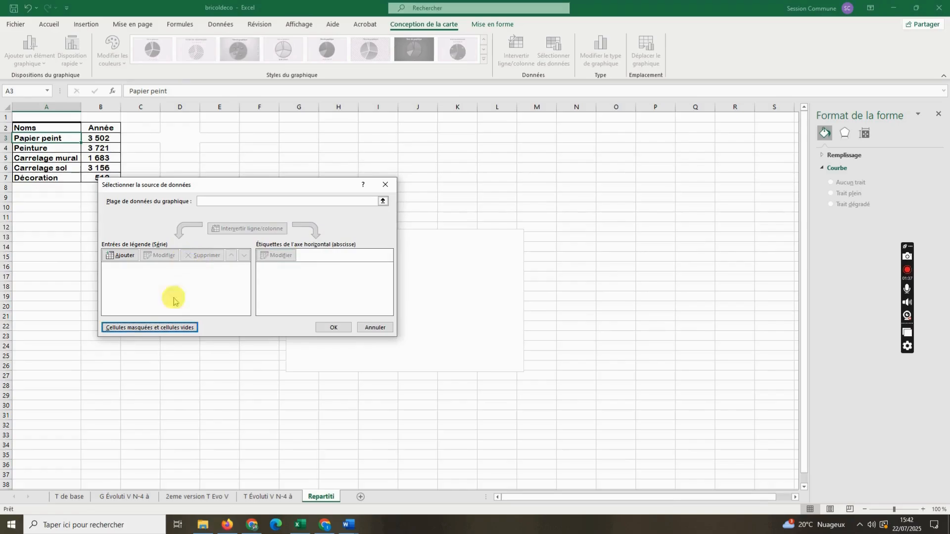
{"action": "left_click", "coordinate": [157, 328]}
{"action": "left_click", "coordinate": [312, 291]}
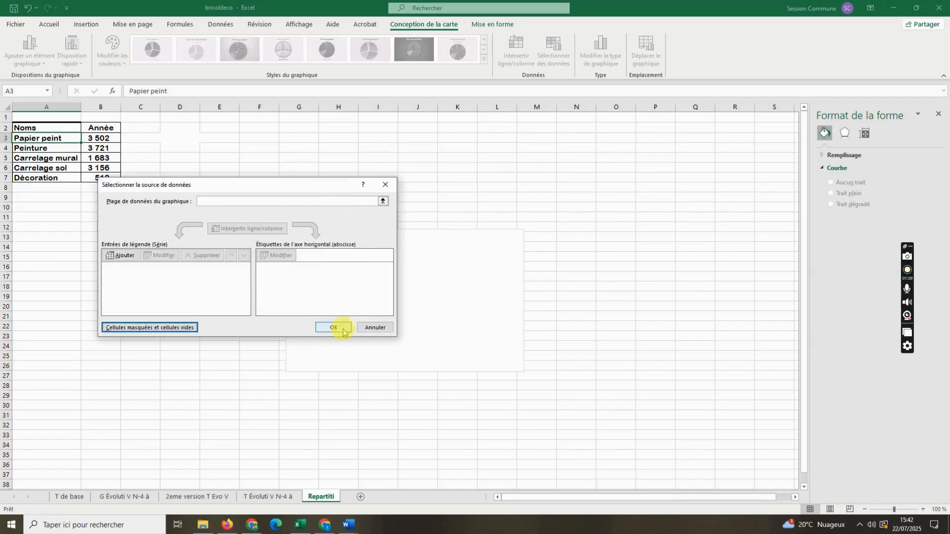
{"action": "left_click", "coordinate": [375, 327]}
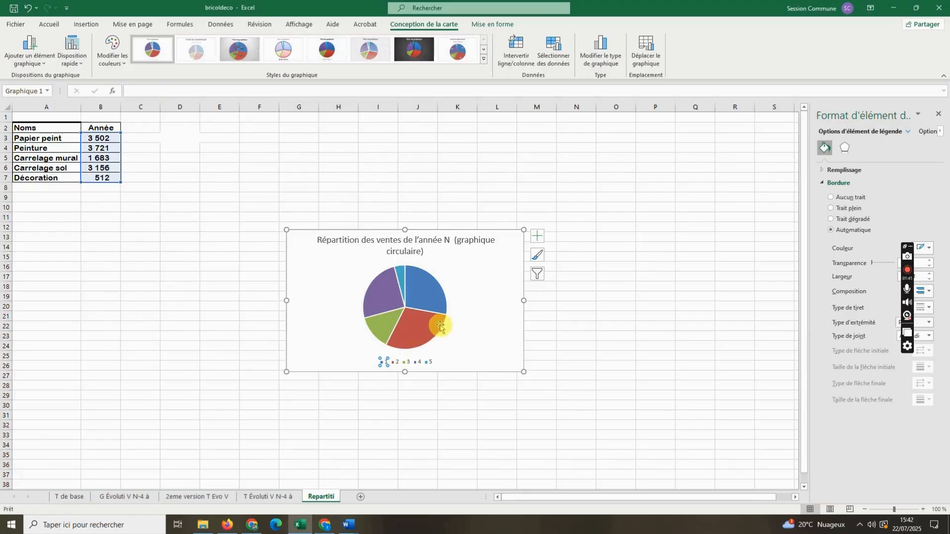
- Add data labels to the slices of the pie chart
{"action": "left_click", "coordinate": [539, 237]}
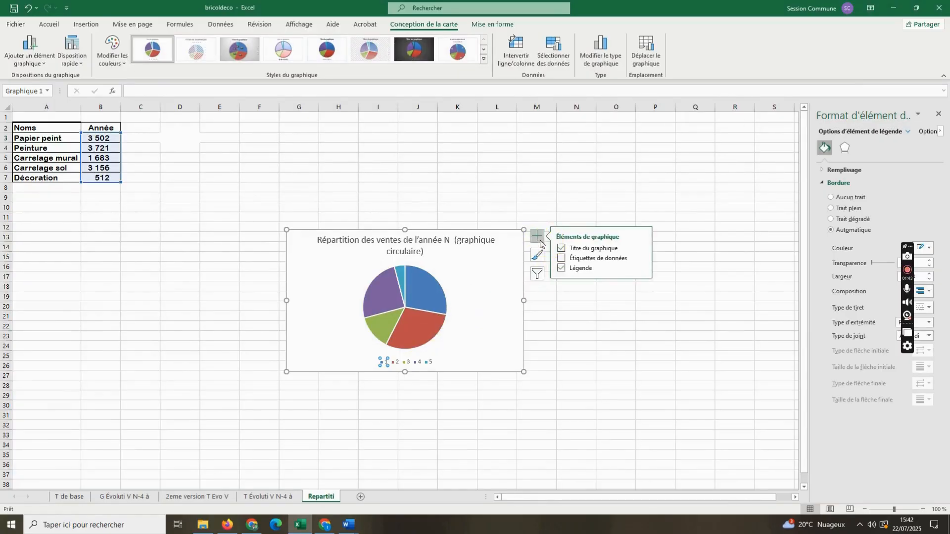
{"action": "left_click", "coordinate": [561, 257]}
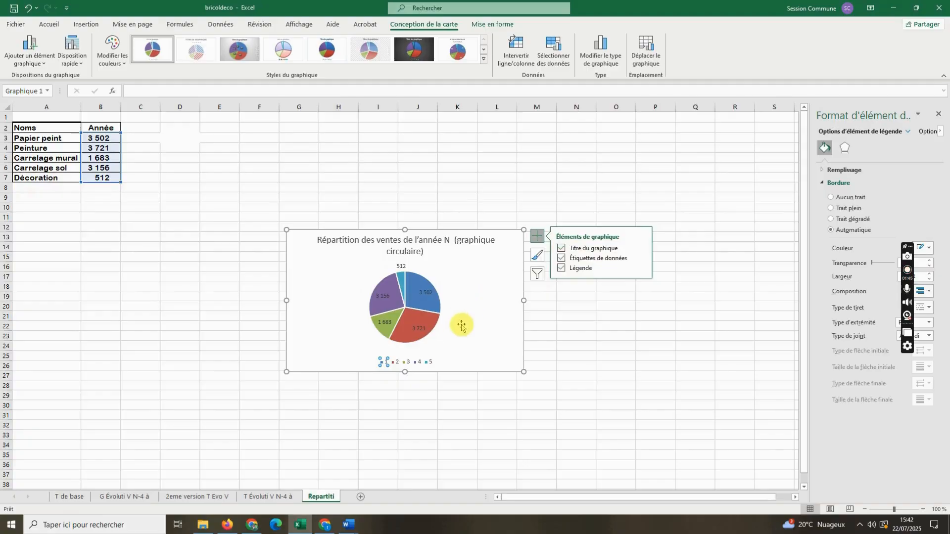
{"action": "left_click", "coordinate": [486, 307]}
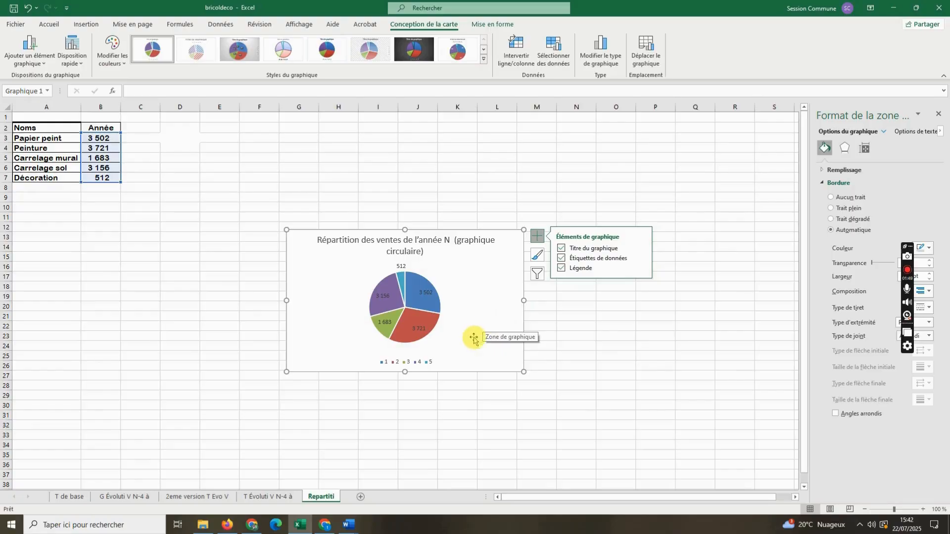
{"action": "left_click", "coordinate": [387, 364]}
{"action": "left_click", "coordinate": [387, 366]}
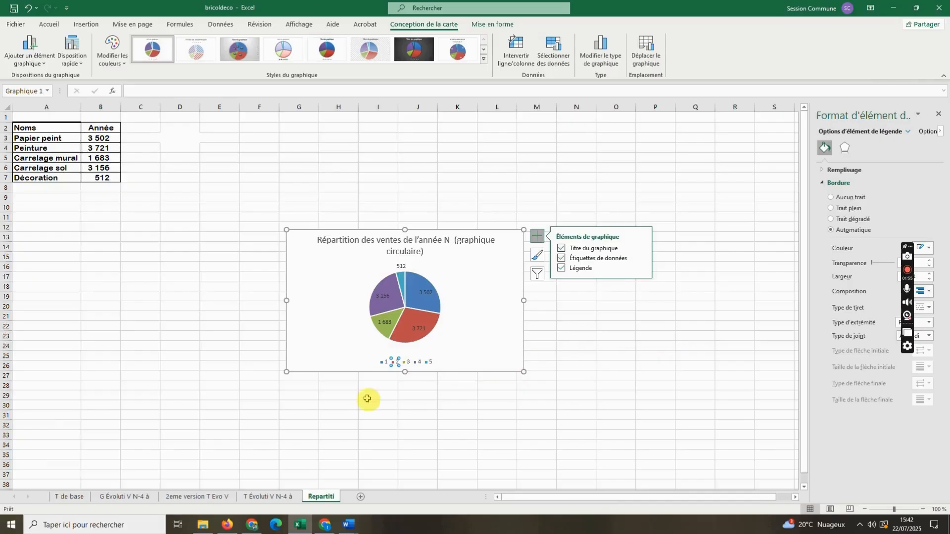
{"action": "left_click", "coordinate": [415, 365]}
{"action": "left_click", "coordinate": [416, 366]}
{"action": "right_click", "coordinate": [416, 366]}
{"action": "key", "text": "Escape"}
{"action": "left_click", "coordinate": [464, 355]}
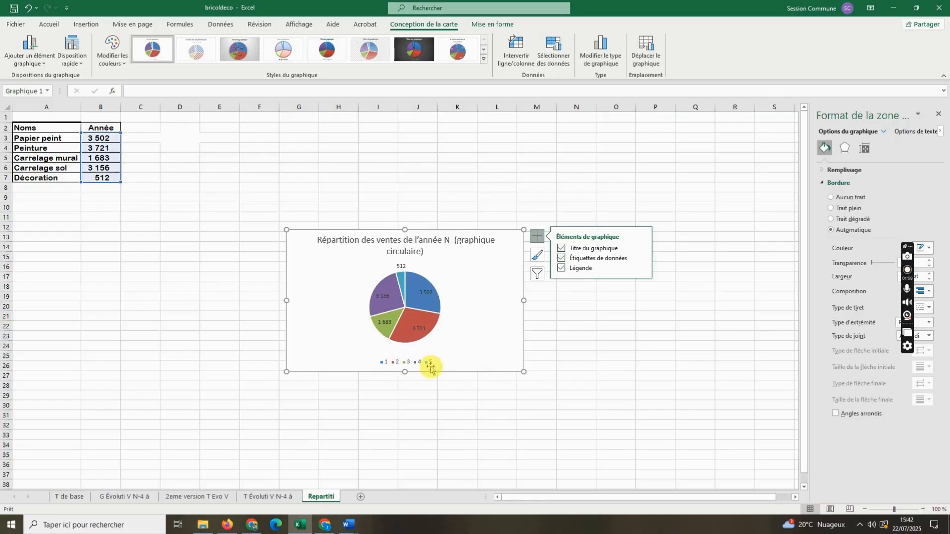
- Place the legend on the pie chart's right side (Droite) and widen it so its entries sit in one row
{"action": "left_click", "coordinate": [577, 272]}
{"action": "left_click", "coordinate": [577, 271]}
{"action": "left_click", "coordinate": [642, 268]}
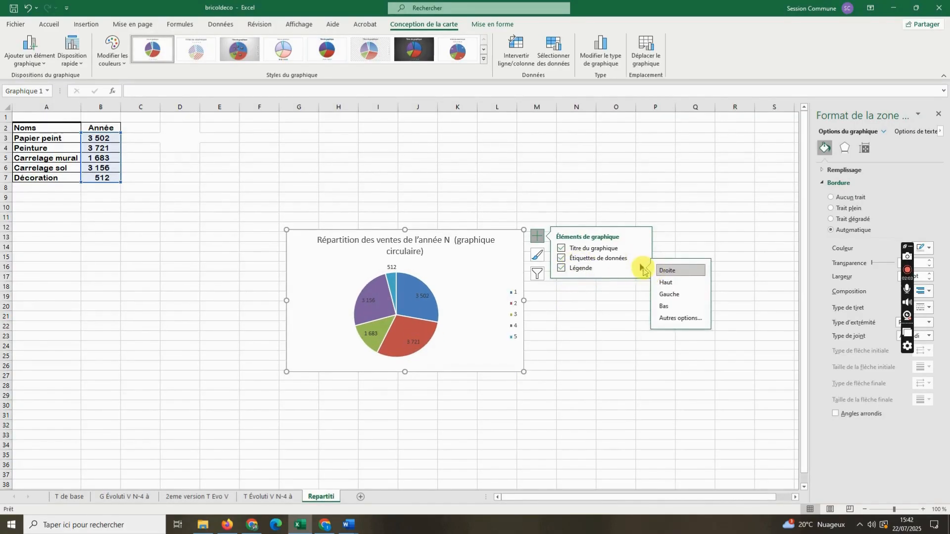
{"action": "left_click", "coordinate": [676, 319]}
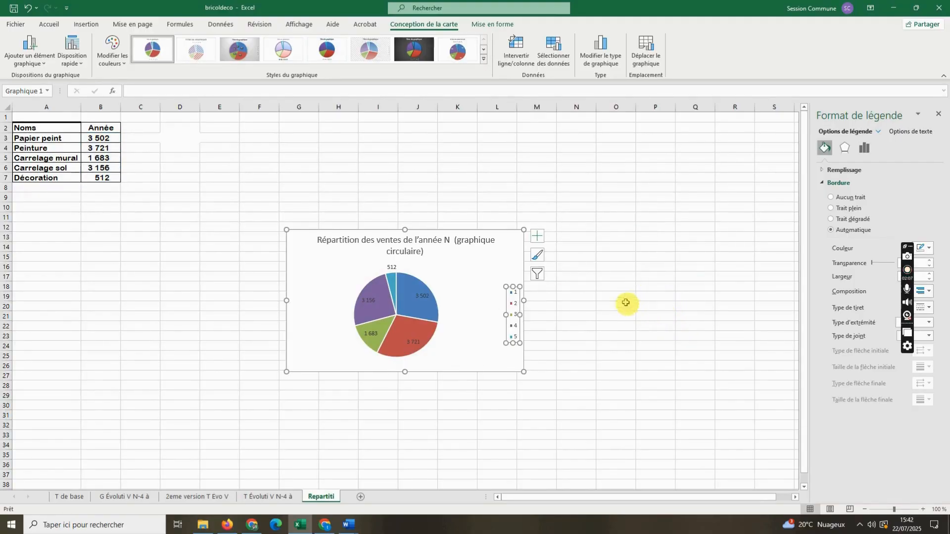
{"action": "left_click_drag", "start_coordinate": [505, 314], "coordinate": [450, 315]}
- Narrow the legend box beside the pie so its entries sit closer together
{"action": "left_click", "coordinate": [460, 314]}
{"action": "left_click", "coordinate": [461, 315]}
{"action": "left_click", "coordinate": [457, 316]}
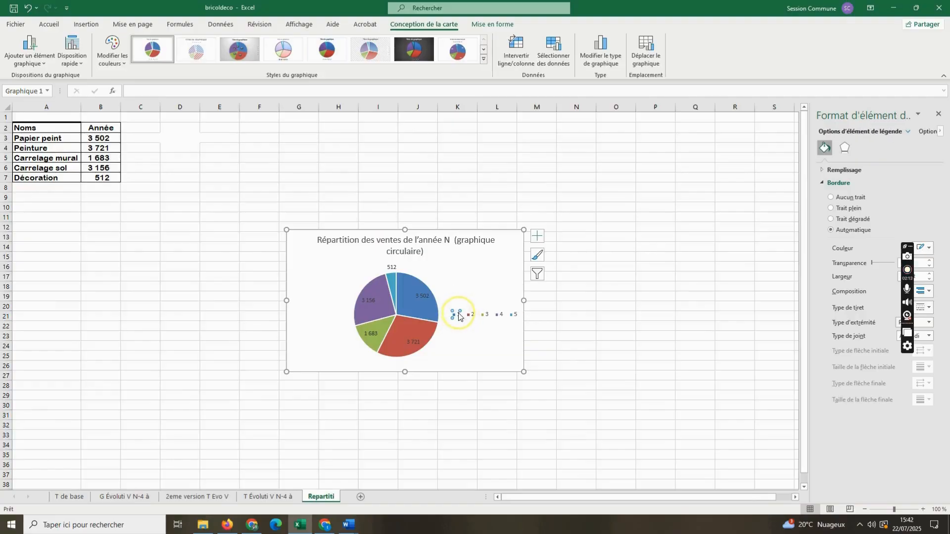
{"action": "right_click", "coordinate": [470, 316]}
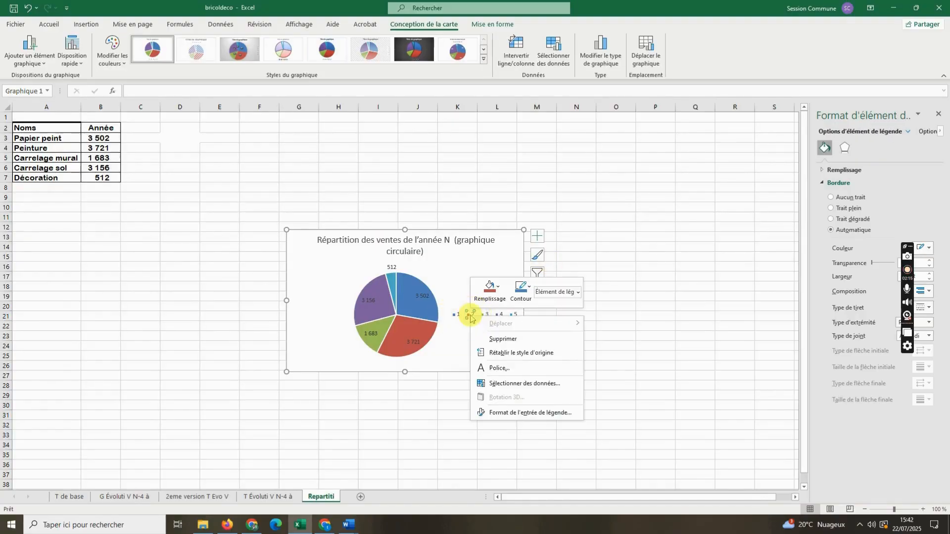
{"action": "left_click", "coordinate": [454, 314]}
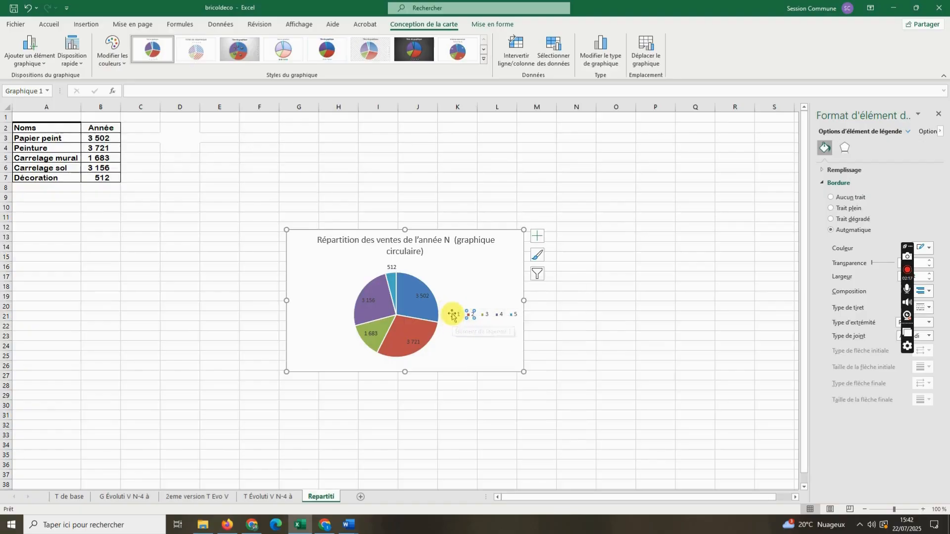
{"action": "left_click", "coordinate": [499, 305]}
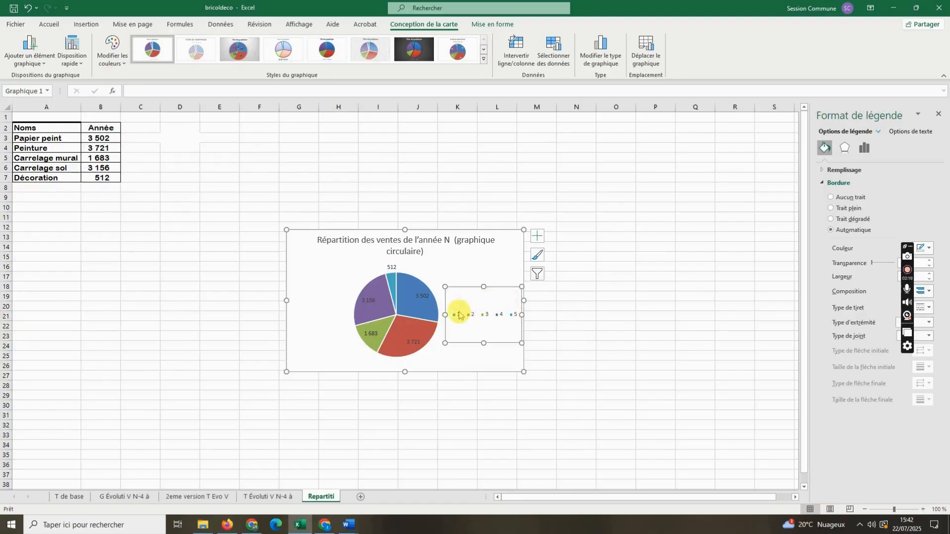
{"action": "left_click_drag", "start_coordinate": [443, 314], "coordinate": [468, 313]}
{"action": "right_click", "coordinate": [499, 302]}
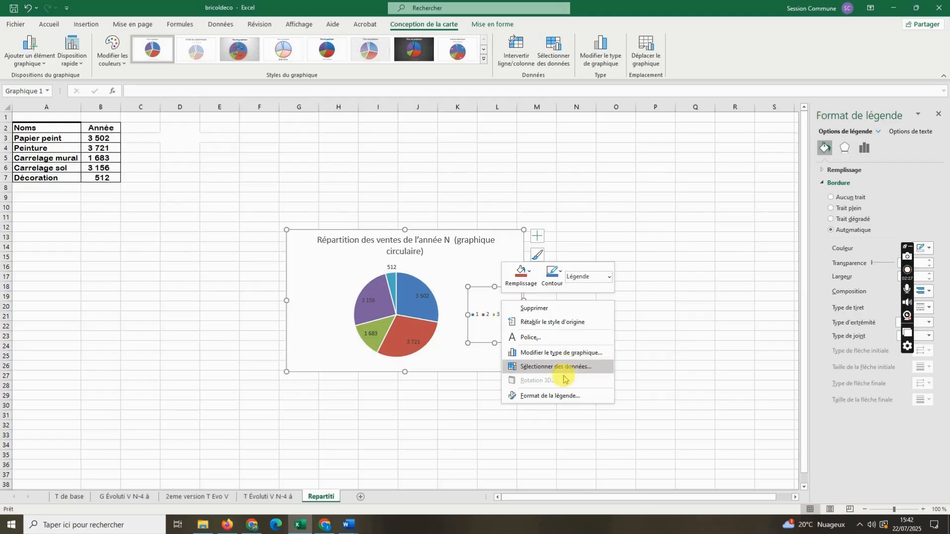
{"action": "left_click", "coordinate": [552, 366]}
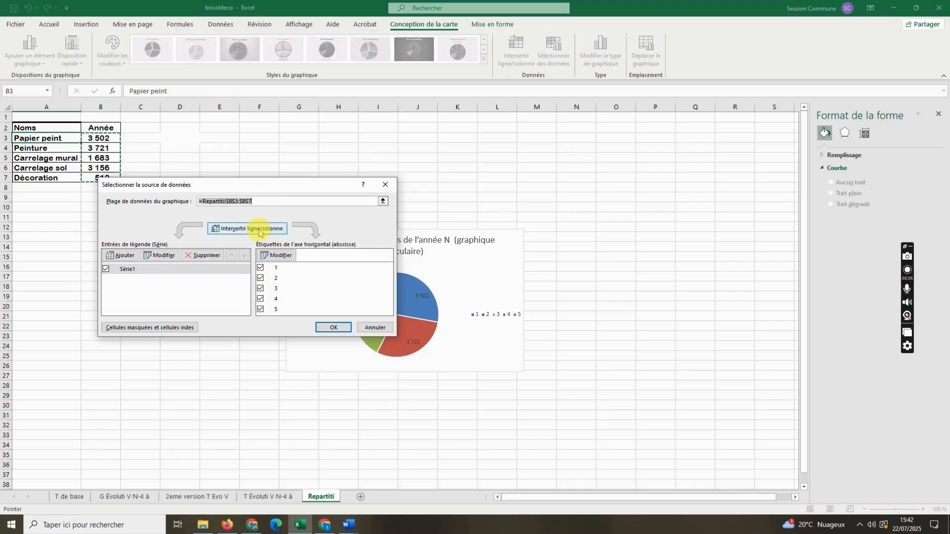
{"action": "left_click", "coordinate": [150, 270]}
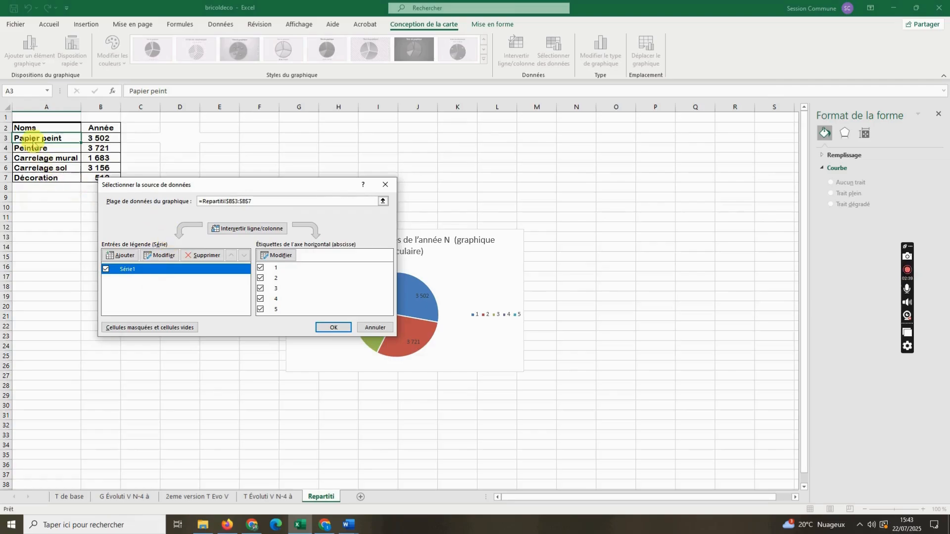
{"action": "key", "text": "Return"}
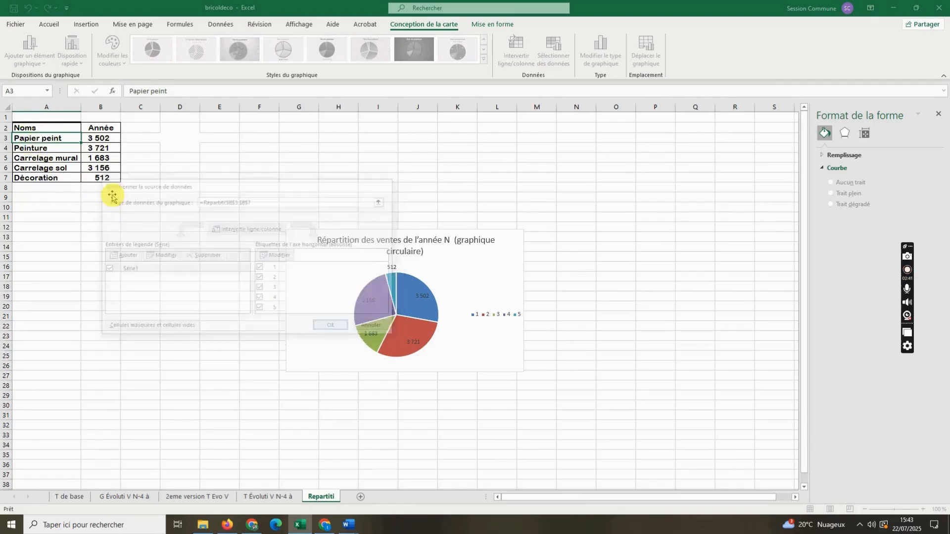
{"action": "left_click", "coordinate": [497, 315]}
{"action": "left_click", "coordinate": [489, 293]}
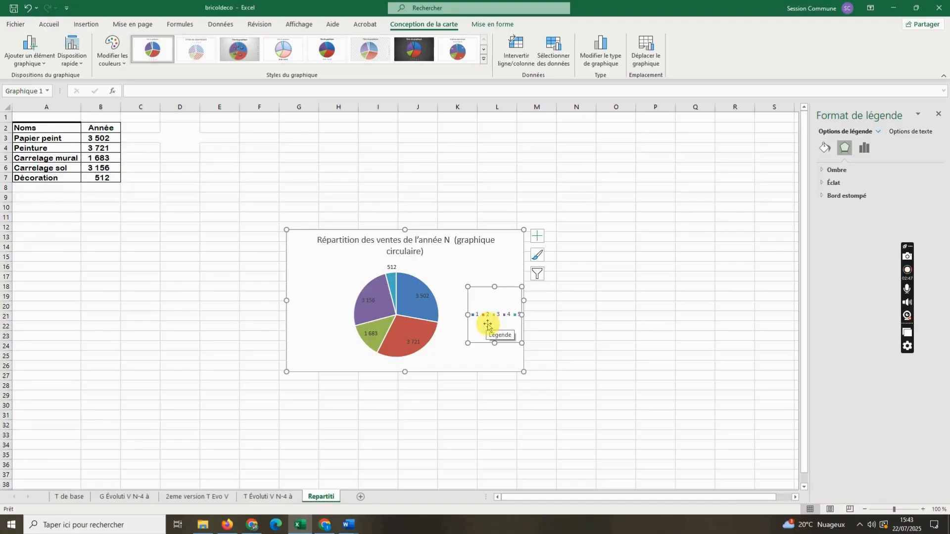
- Edit Série1 in the chart's data source, setting its values to cell B3 and its name to cell A3 (Papier peint)
{"action": "left_click", "coordinate": [538, 274]}
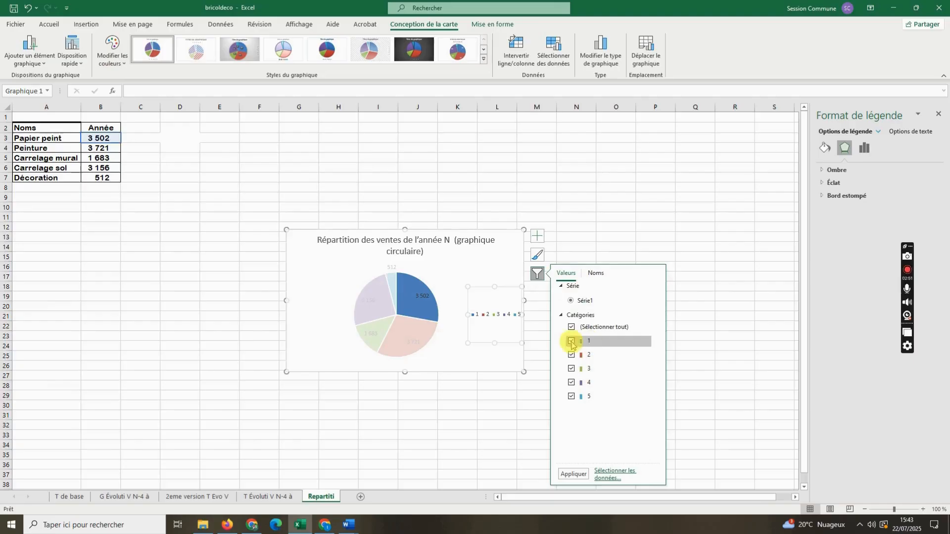
{"action": "left_click", "coordinate": [607, 476]}
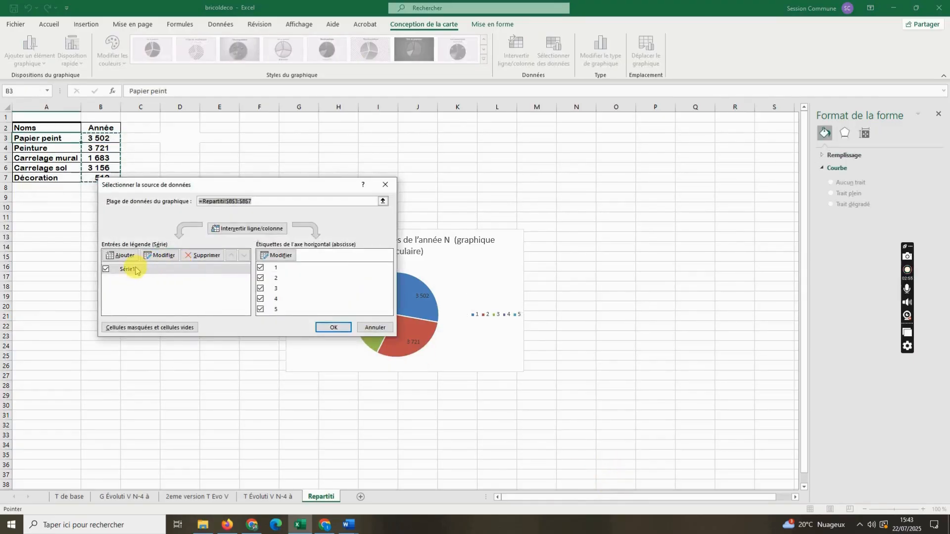
{"action": "left_click", "coordinate": [151, 257]}
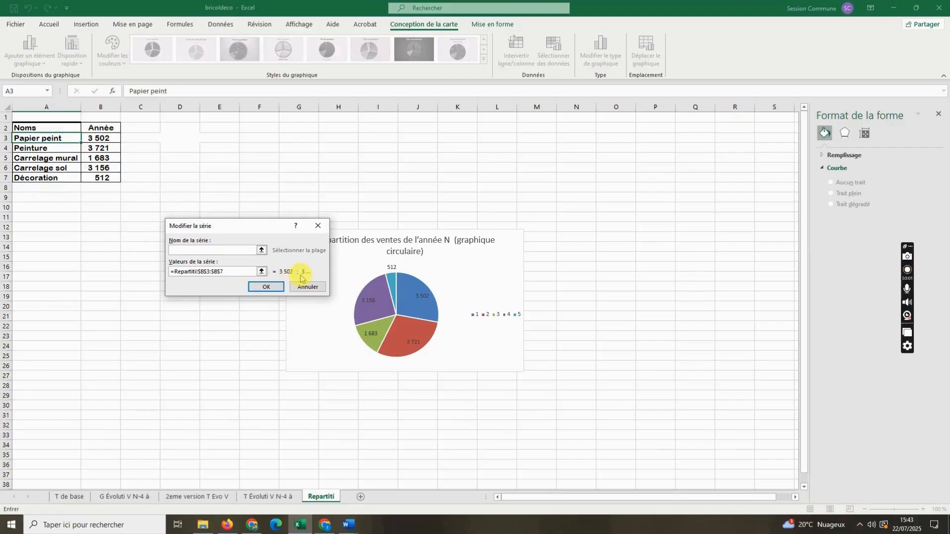
{"action": "left_click", "coordinate": [262, 272]}
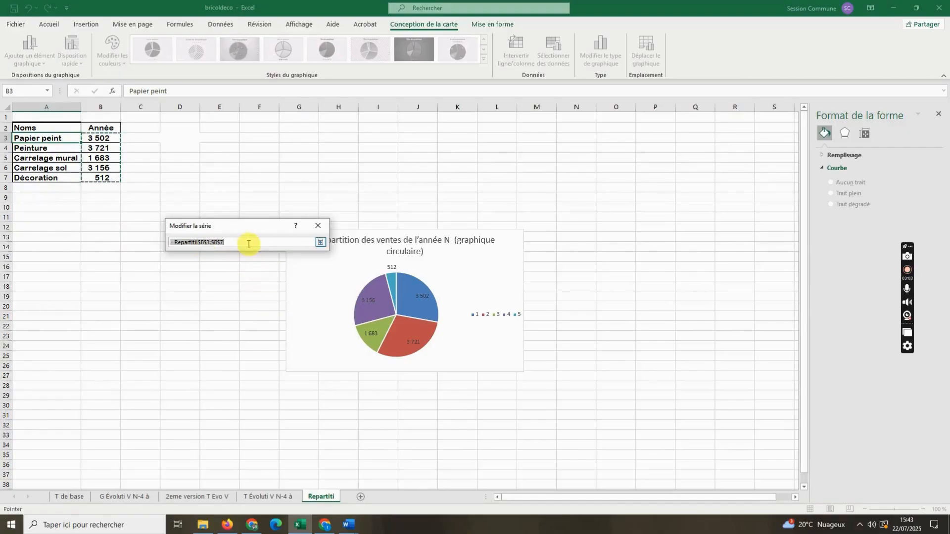
{"action": "left_click", "coordinate": [234, 242]}
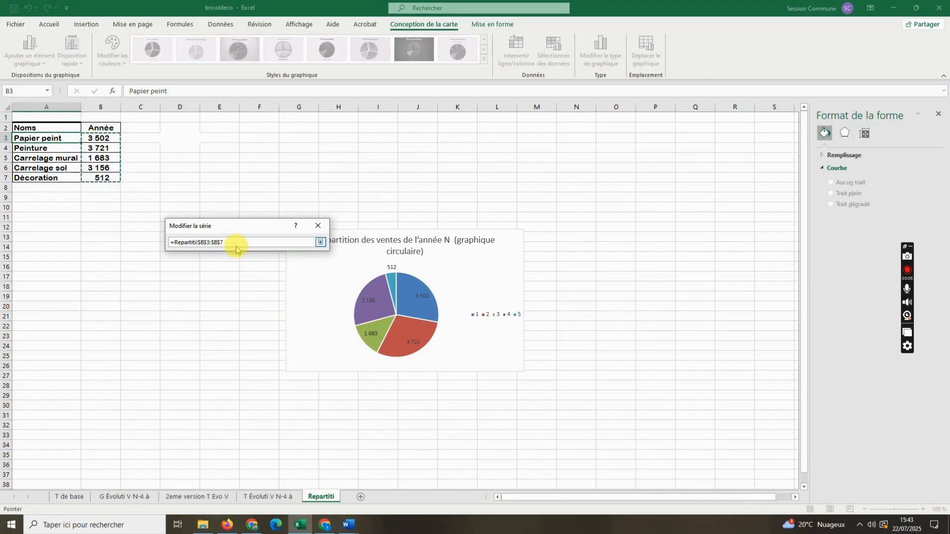
{"action": "key", "text": "BackSpace"}
{"action": "key", "text": "Return"}
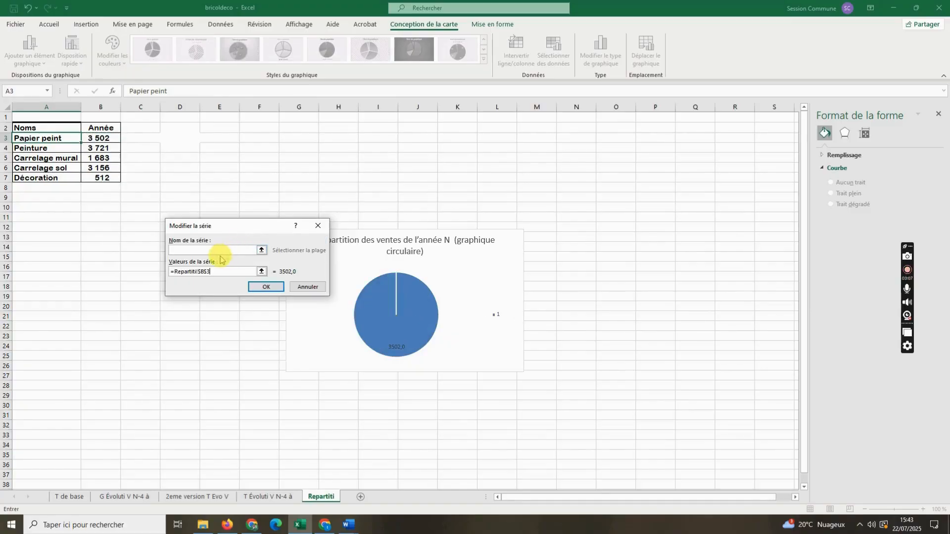
{"action": "left_click", "coordinate": [45, 140]}
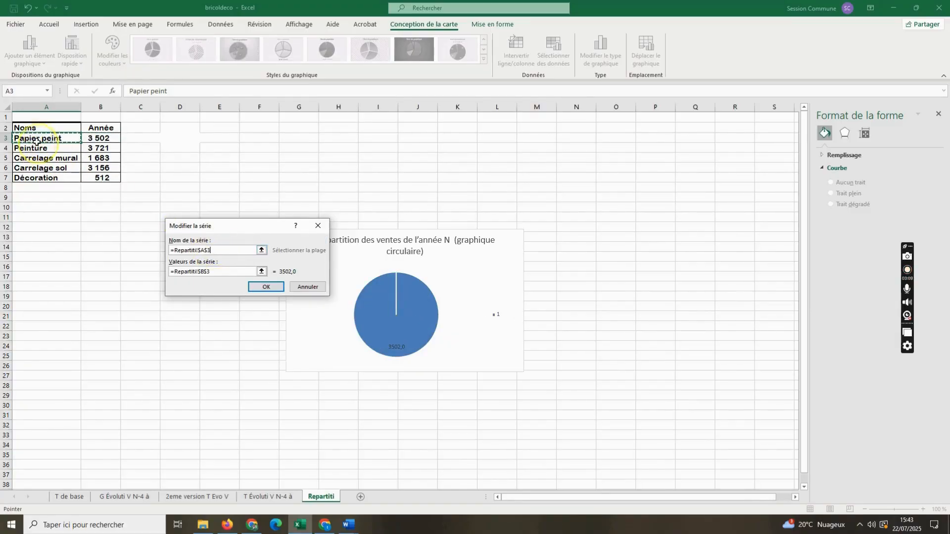
{"action": "key", "text": "Return"}
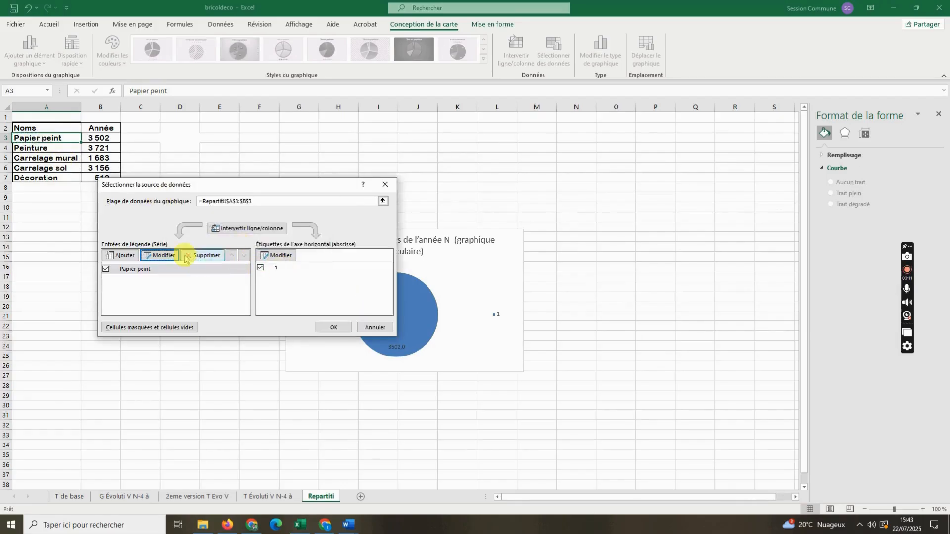
- Add a second series to the chart, named from cell A4 (Peinture) with its value taken from cell B4
{"action": "left_click", "coordinate": [157, 256]}
{"action": "left_click", "coordinate": [202, 249]}
{"action": "left_click", "coordinate": [35, 149]}
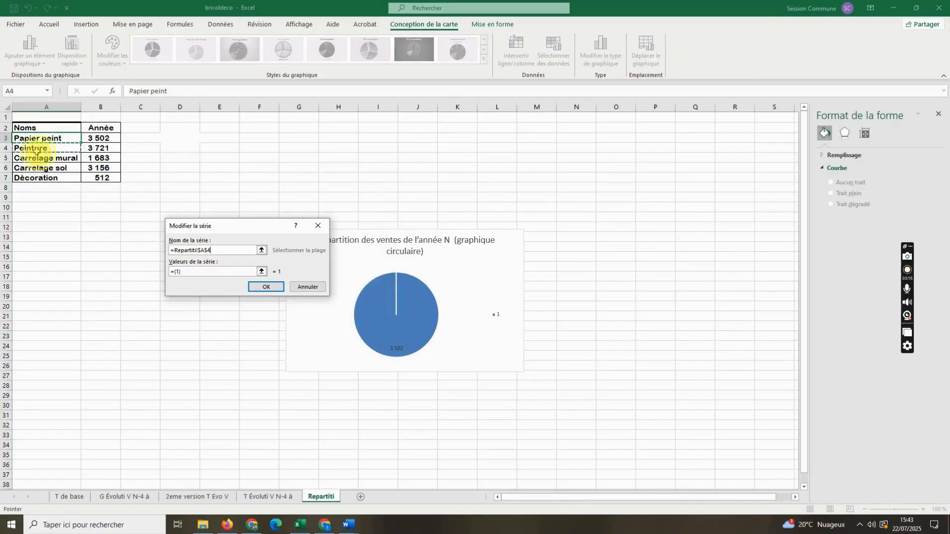
{"action": "left_click", "coordinate": [177, 275]}
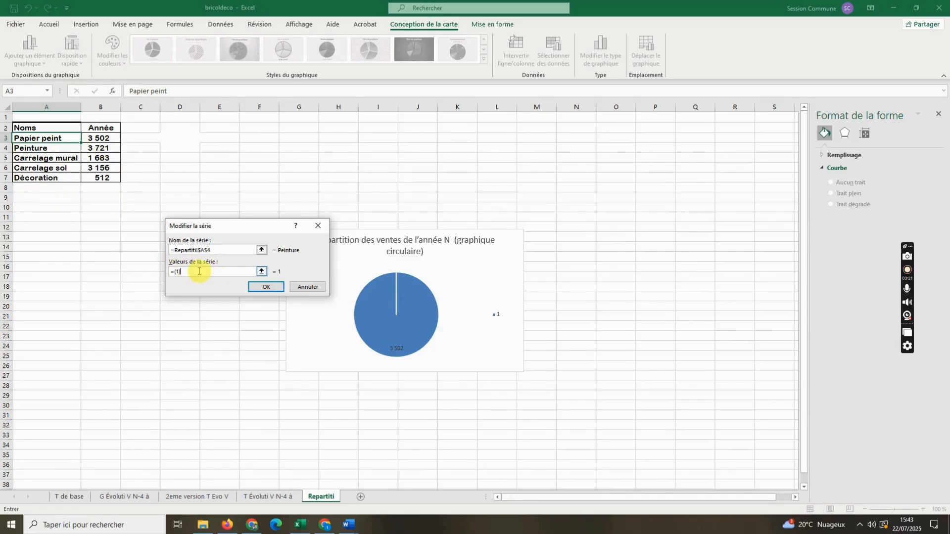
{"action": "left_click", "coordinate": [93, 155]}
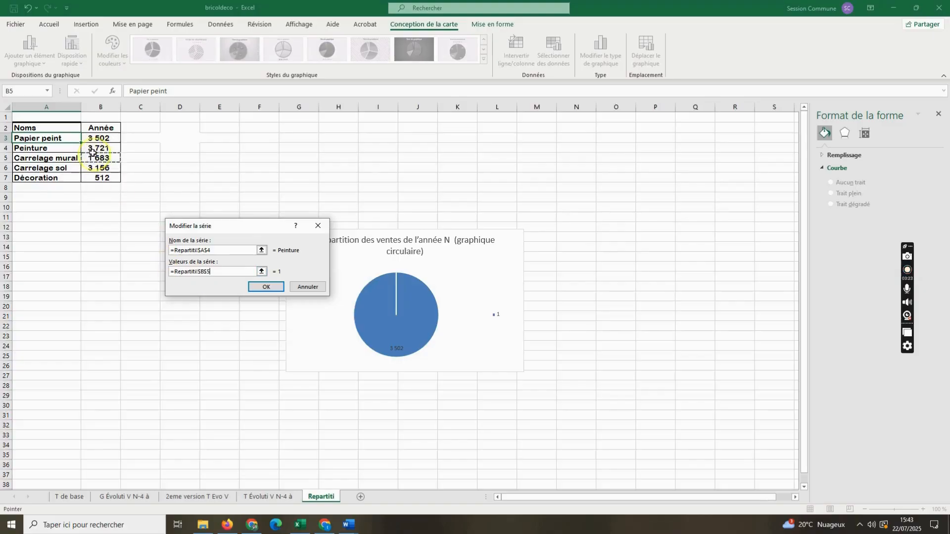
{"action": "left_click", "coordinate": [97, 148]}
{"action": "left_click", "coordinate": [264, 286]}
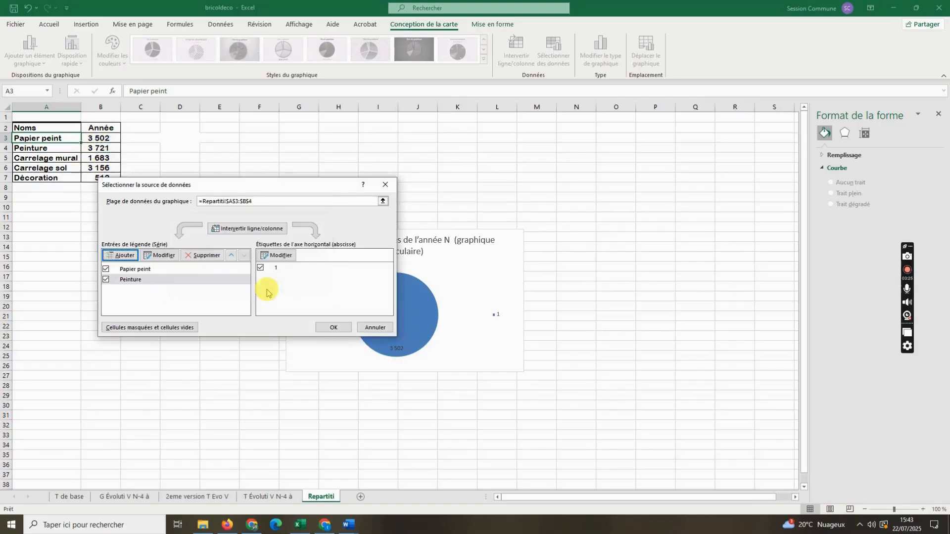
- Set the chart's horizontal axis labels to cell B4
{"action": "left_click", "coordinate": [278, 256]}
{"action": "left_click", "coordinate": [103, 151]}
{"action": "key", "text": "Return"}
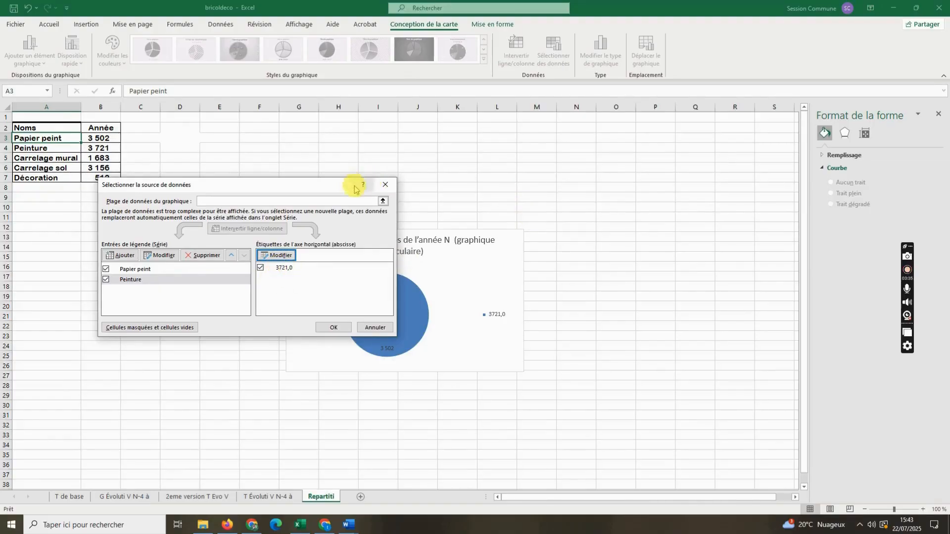
- Remove both series from the data source and discard all changes made there
{"action": "left_click", "coordinate": [206, 256]}
{"action": "left_click", "coordinate": [206, 256]}
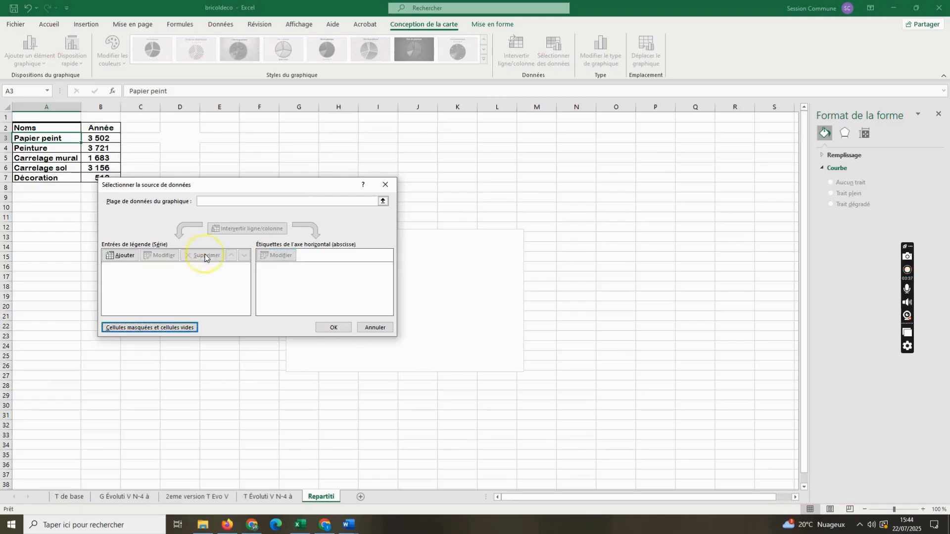
{"action": "left_click", "coordinate": [385, 184]}
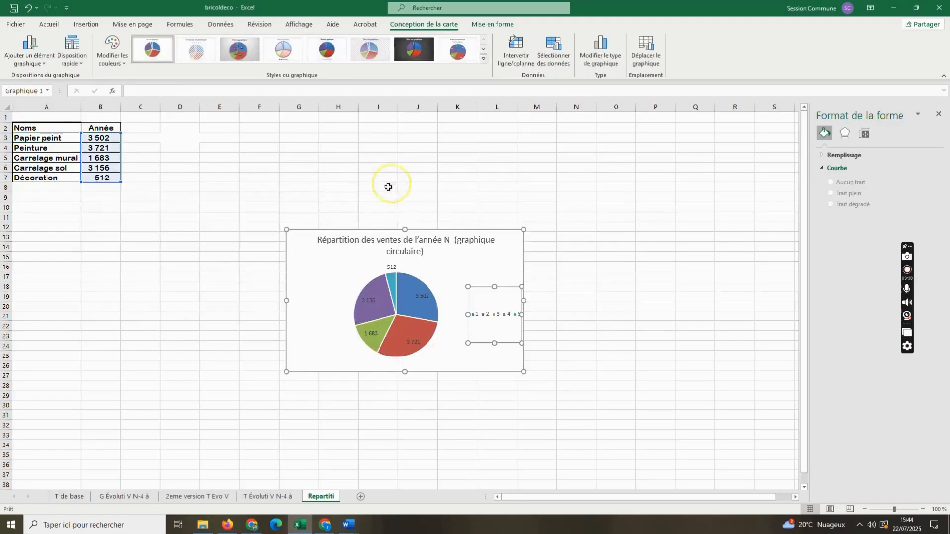
{"action": "left_click", "coordinate": [517, 288]}
{"action": "left_click", "coordinate": [395, 271]}
{"action": "left_click", "coordinate": [499, 317]}
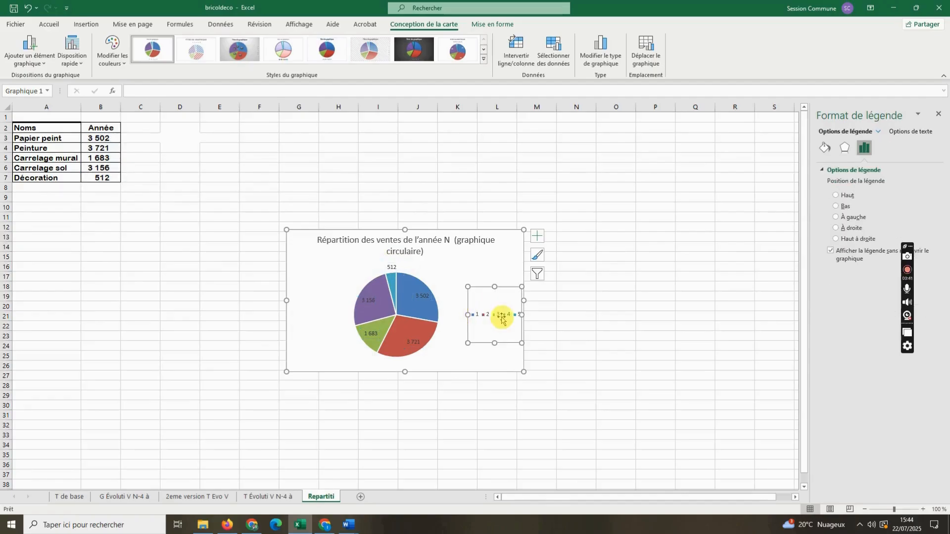
{"action": "left_click_drag", "start_coordinate": [534, 286], "coordinate": [544, 277]}
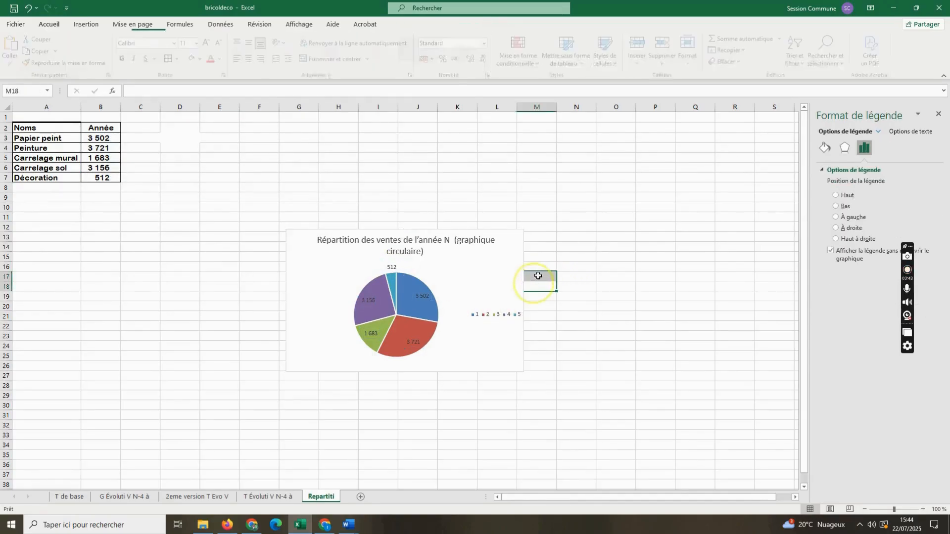
{"action": "left_click", "coordinate": [483, 285]}
{"action": "left_click", "coordinate": [494, 315]}
- Try to adjust the series and category names in the chart filters, and deselect all categories without applying
{"action": "left_click", "coordinate": [537, 274]}
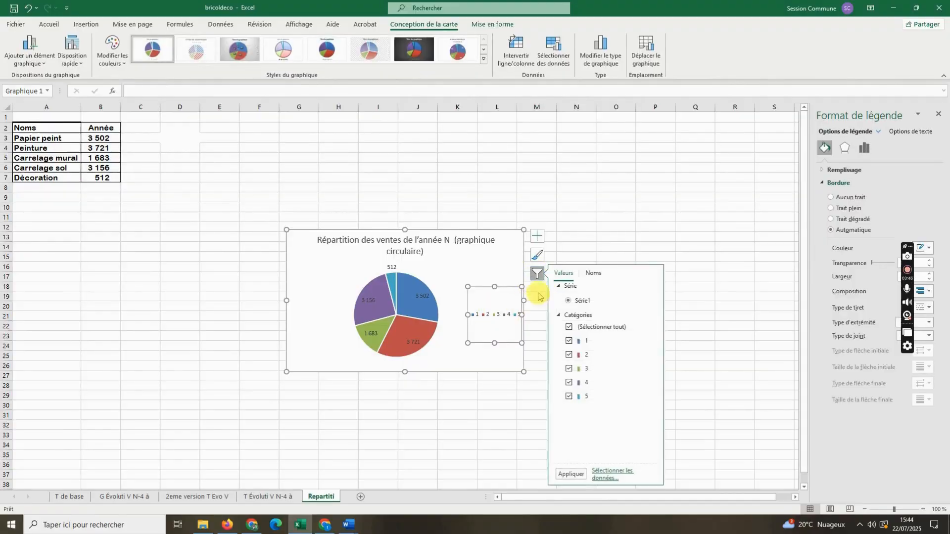
{"action": "left_click", "coordinate": [596, 274]}
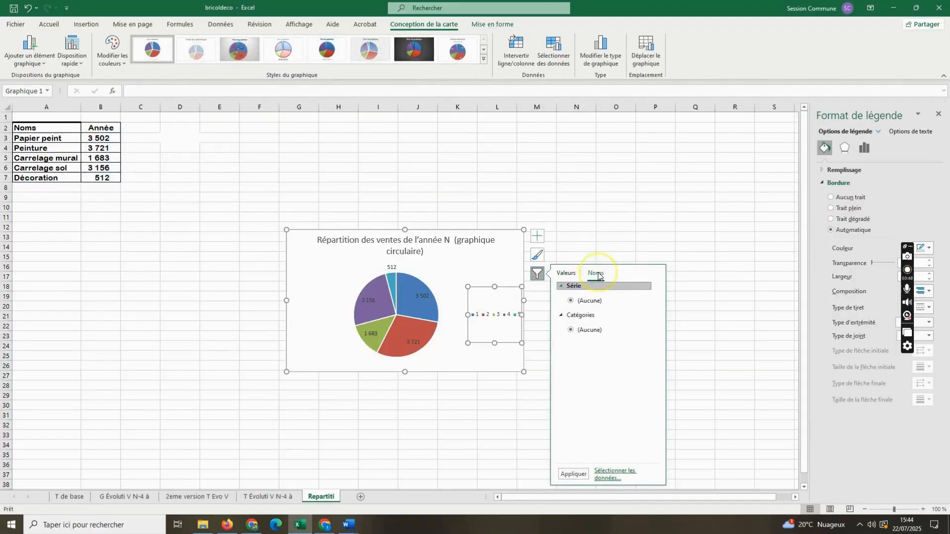
{"action": "left_click", "coordinate": [588, 305]}
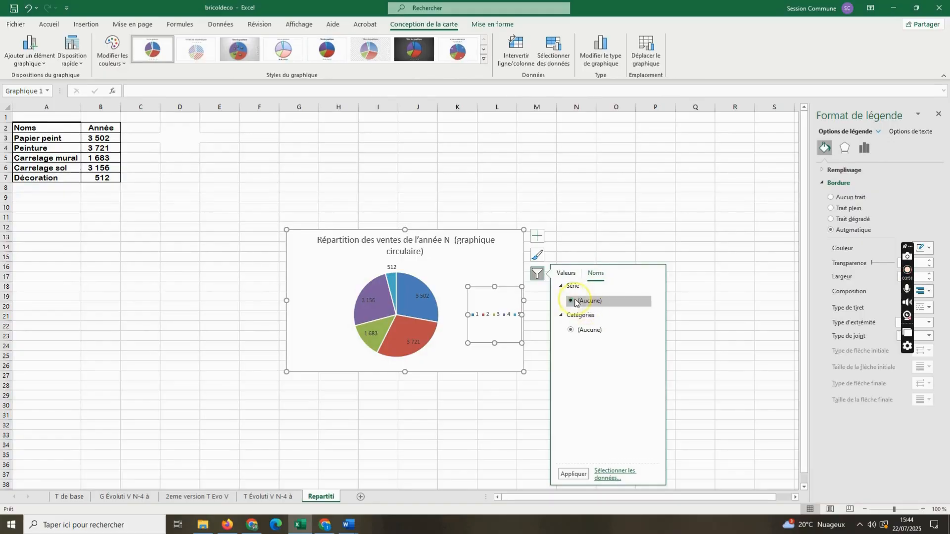
{"action": "left_click", "coordinate": [572, 331]}
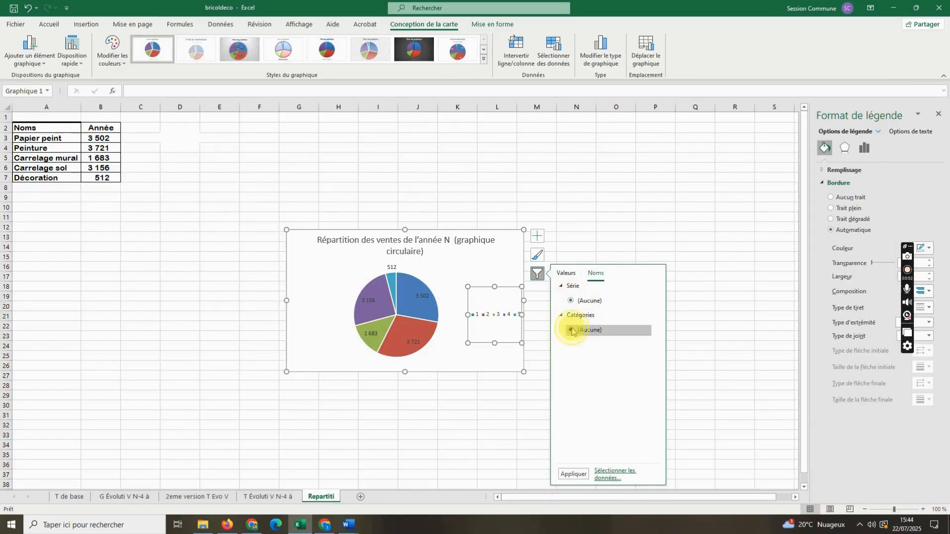
{"action": "left_click", "coordinate": [566, 273]}
{"action": "left_click", "coordinate": [573, 301]}
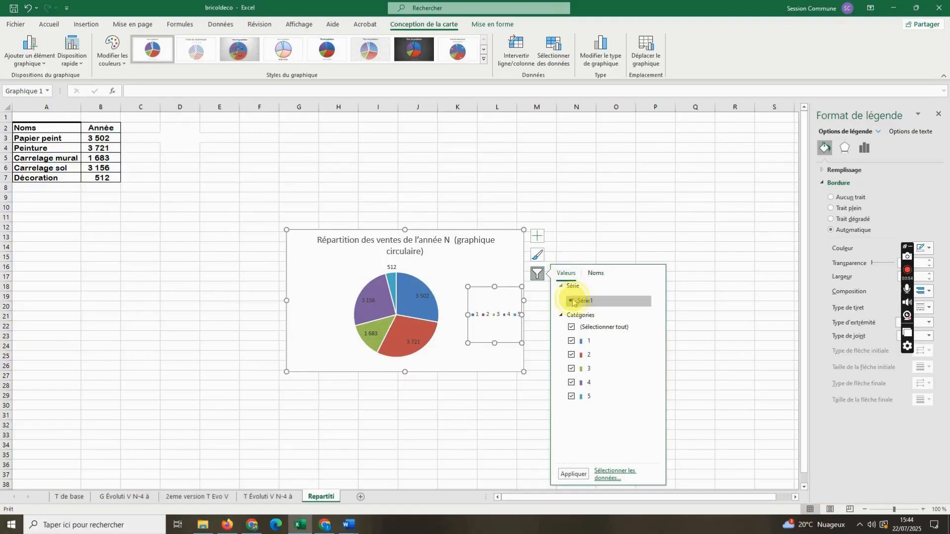
{"action": "left_click", "coordinate": [571, 327]}
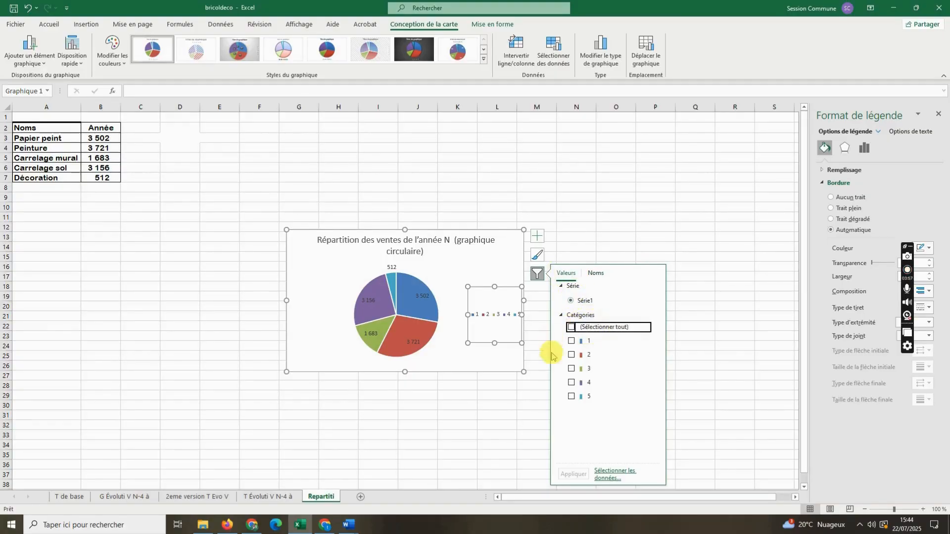
{"action": "left_click", "coordinate": [495, 342]}
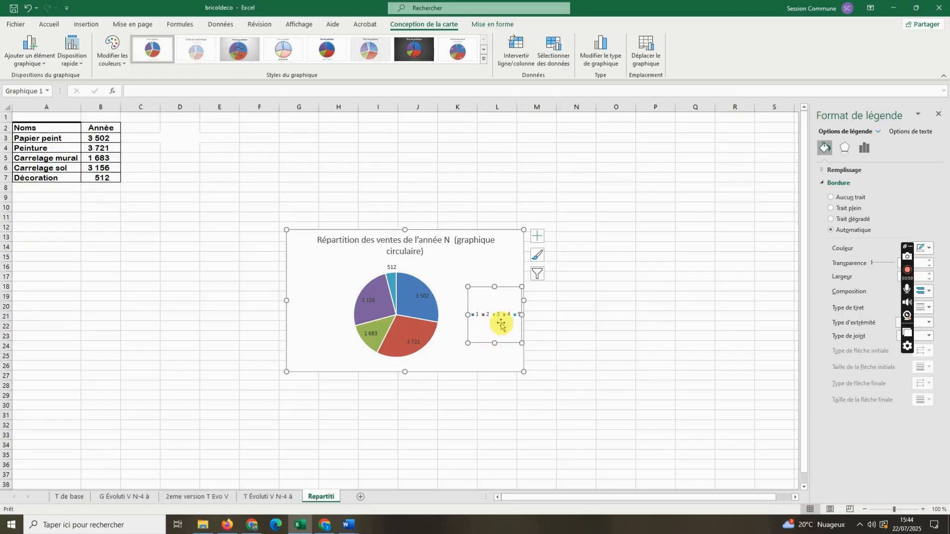
- Delete the legend from the pie chart and move the chart up beside the data table
{"action": "right_click", "coordinate": [501, 323]}
{"action": "left_click", "coordinate": [522, 332]}
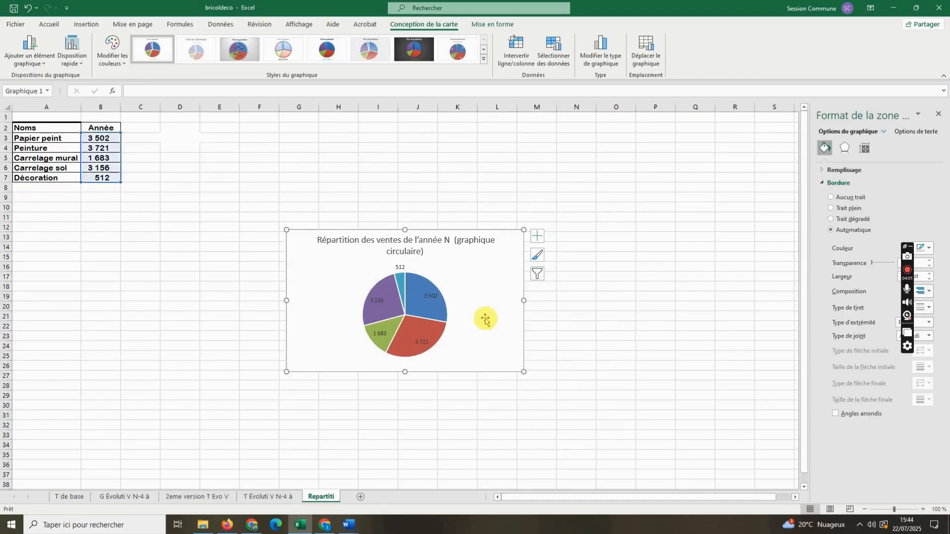
{"action": "left_click_drag", "start_coordinate": [492, 333], "coordinate": [422, 234]}
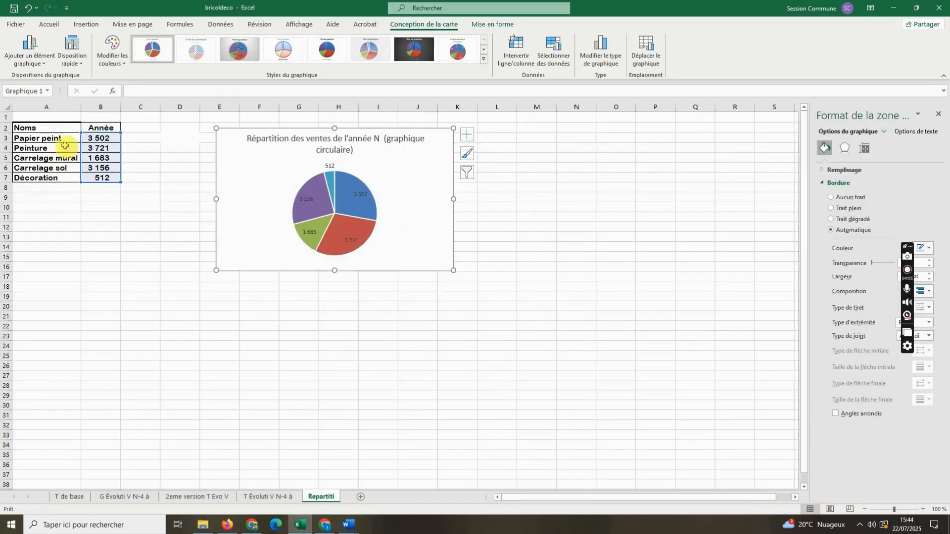
- Reposition the pie chart over columns E to J so that column C beside the data table stays free
{"action": "left_click_drag", "start_coordinate": [401, 197], "coordinate": [317, 188]}
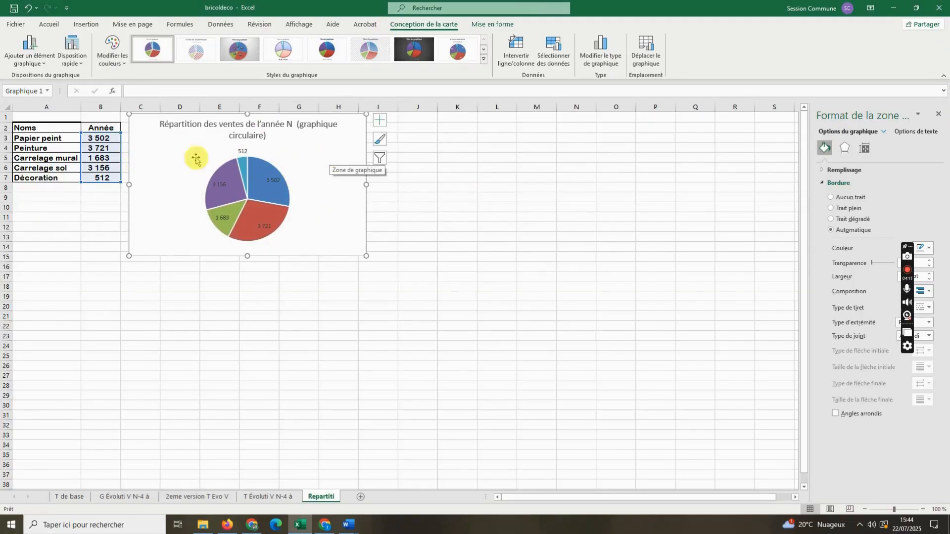
{"action": "left_click", "coordinate": [107, 215]}
{"action": "left_click_drag", "start_coordinate": [327, 177], "coordinate": [407, 174]}
- Colour-code the first two categories beside the table: fill C3 (Papier peint) blue and C4 (Peinture) red
{"action": "left_click", "coordinate": [143, 138]}
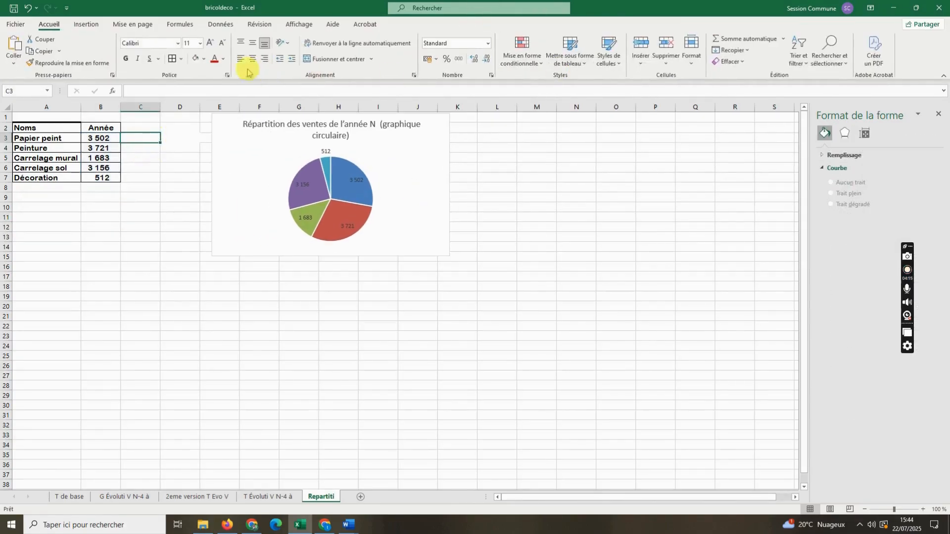
{"action": "left_click", "coordinate": [202, 61]}
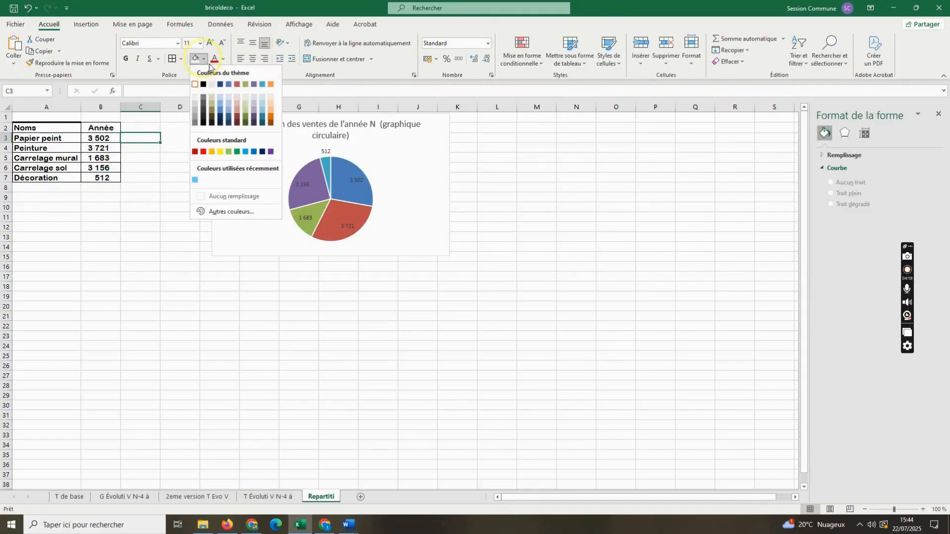
{"action": "left_click", "coordinate": [220, 112]}
{"action": "left_click", "coordinate": [146, 147]}
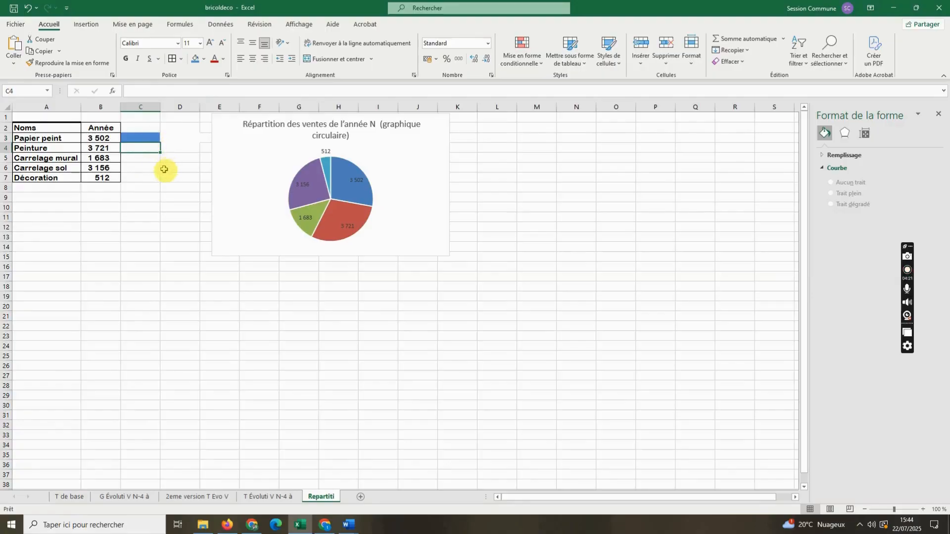
{"action": "left_click", "coordinate": [222, 60]}
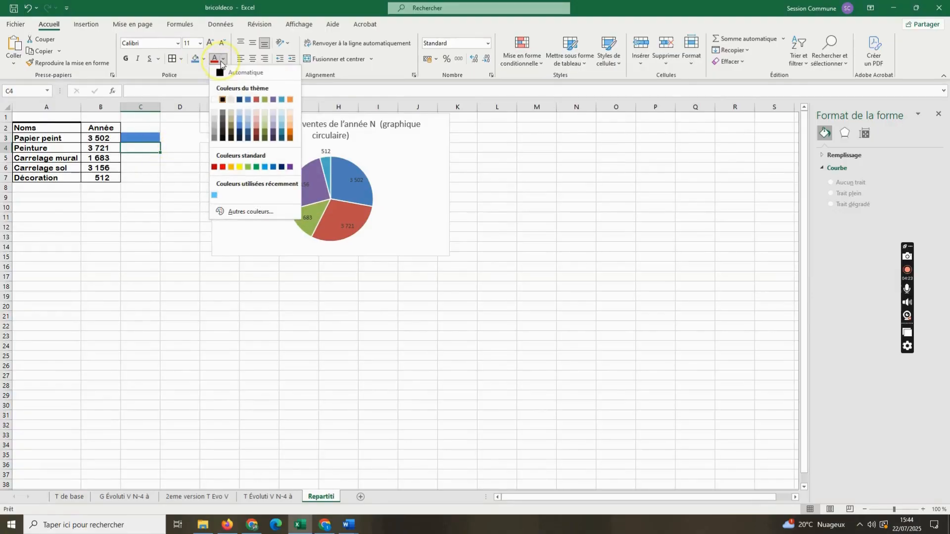
{"action": "left_click", "coordinate": [195, 59]}
{"action": "left_click", "coordinate": [204, 58]}
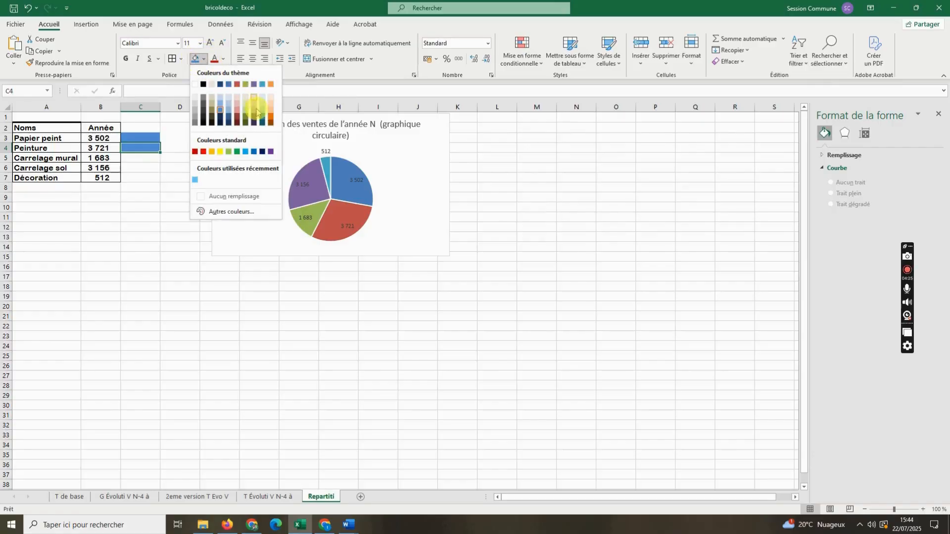
{"action": "left_click", "coordinate": [195, 151]}
- Fill C5 beside Carrelage mural with purple and C6 beside Carrelage sol with green
{"action": "left_click", "coordinate": [151, 158]}
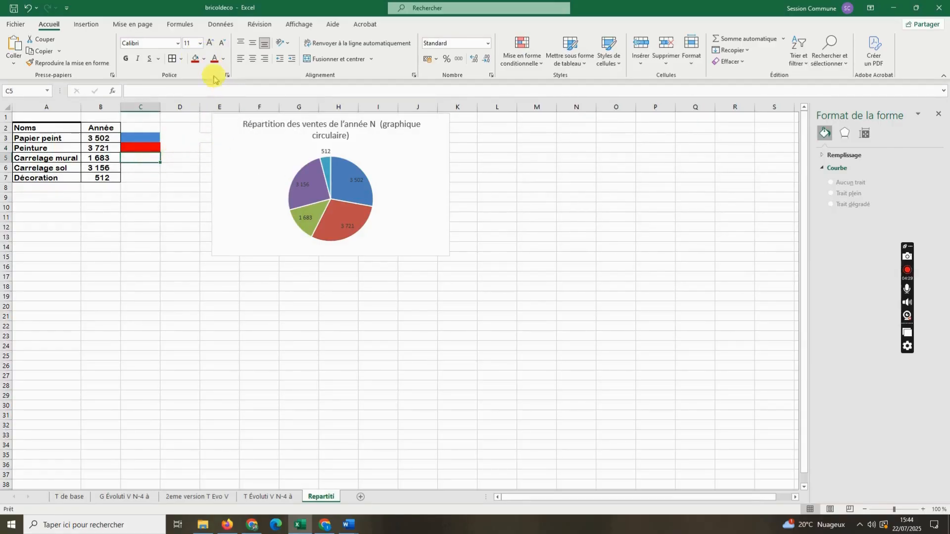
{"action": "left_click", "coordinate": [203, 58]}
{"action": "left_click", "coordinate": [269, 151]}
{"action": "left_click", "coordinate": [135, 172]}
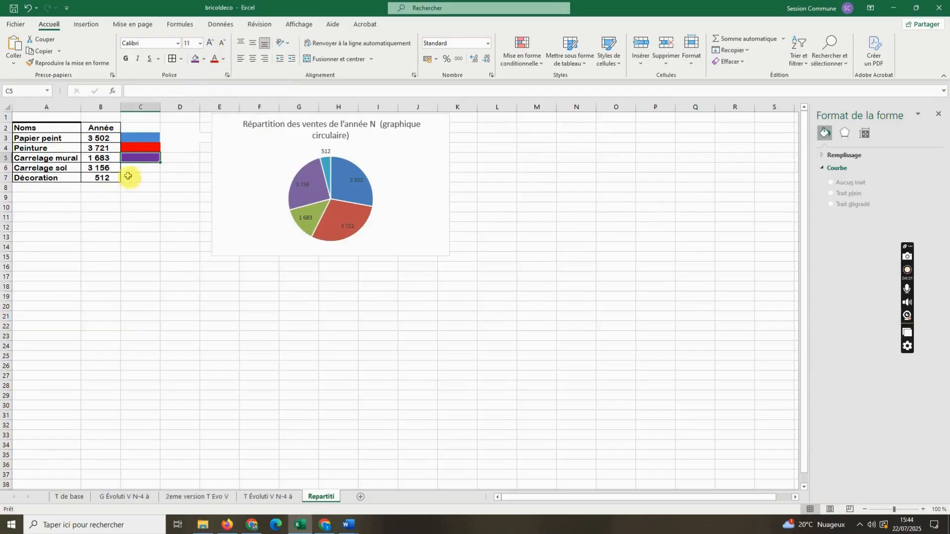
{"action": "left_click", "coordinate": [203, 59]}
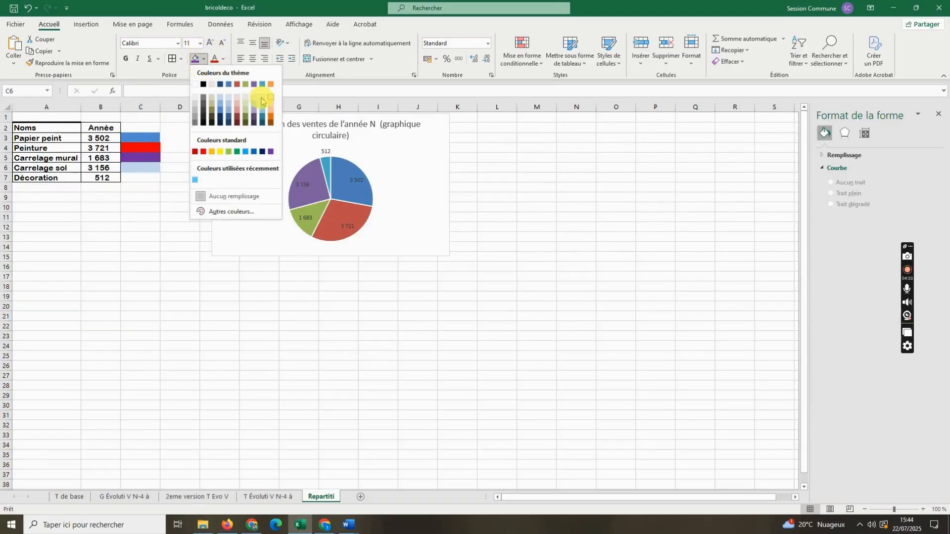
{"action": "left_click", "coordinate": [250, 75]}
- Fill C7 beside Décoration with light blue
{"action": "left_click", "coordinate": [139, 177]}
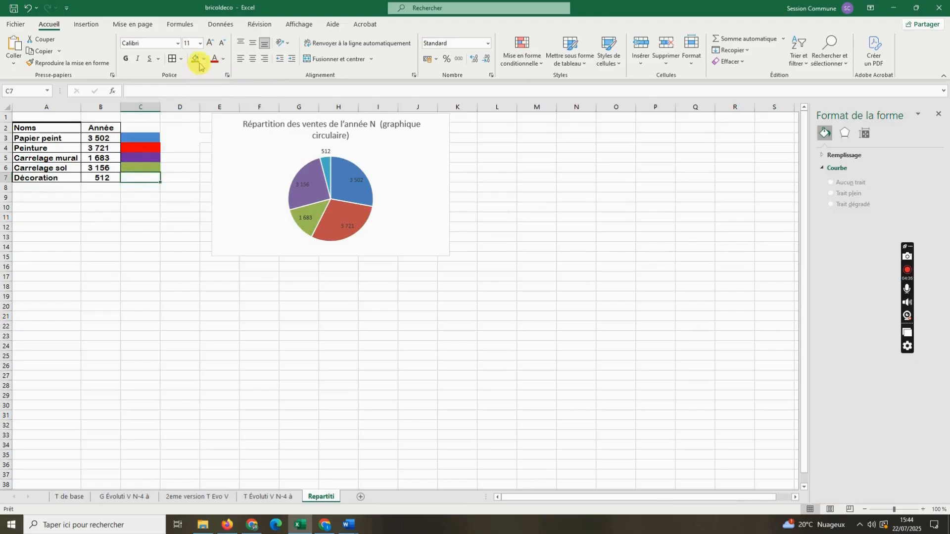
{"action": "left_click", "coordinate": [204, 59]}
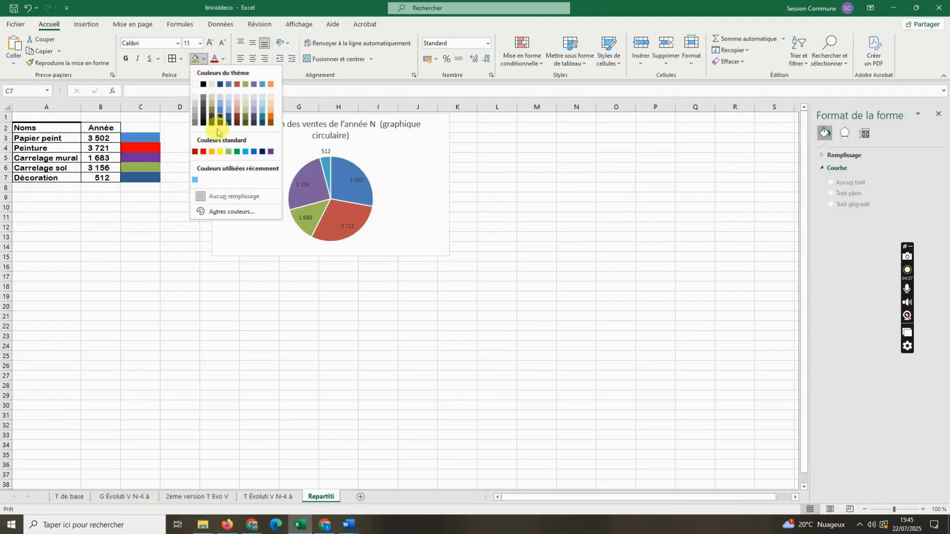
{"action": "left_click", "coordinate": [195, 180]}
{"action": "left_click", "coordinate": [180, 207]}
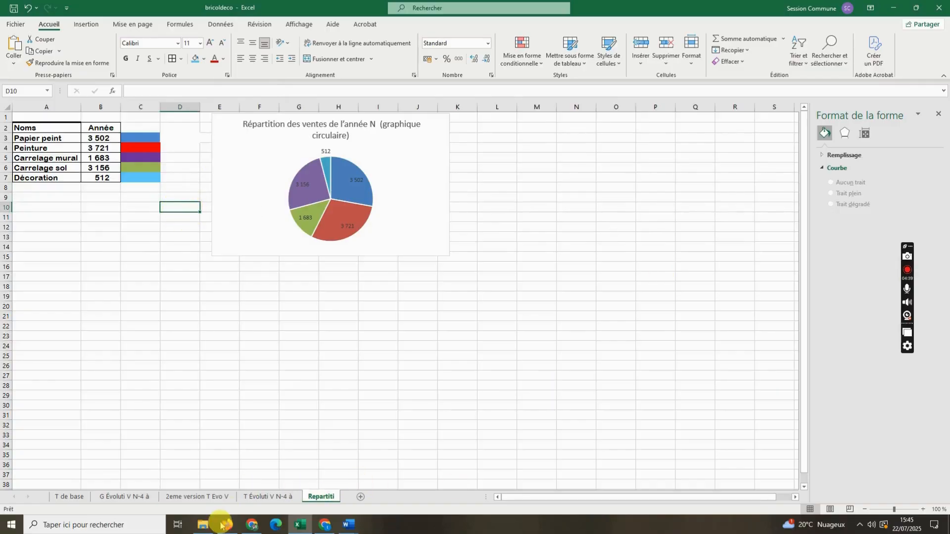
- Search Windows for "capt" and launch Outil Capture d'écran
{"action": "left_click", "coordinate": [114, 526]}
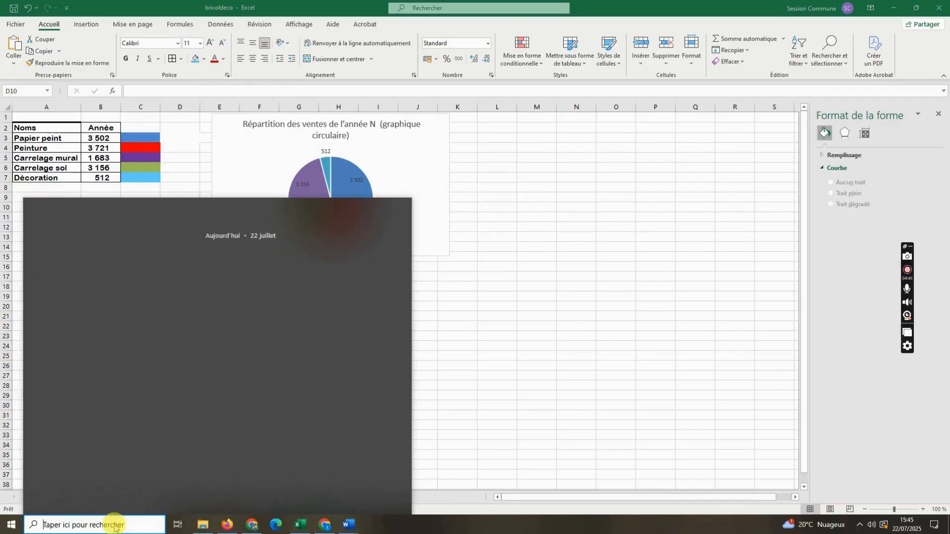
{"action": "type", "text": "ca"}
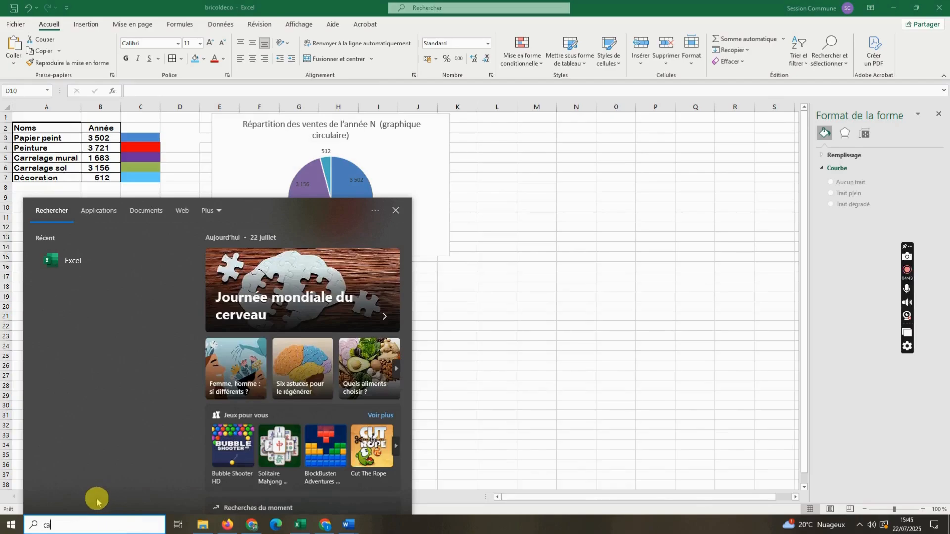
{"action": "type", "text": "ptil Capture d'écran"}
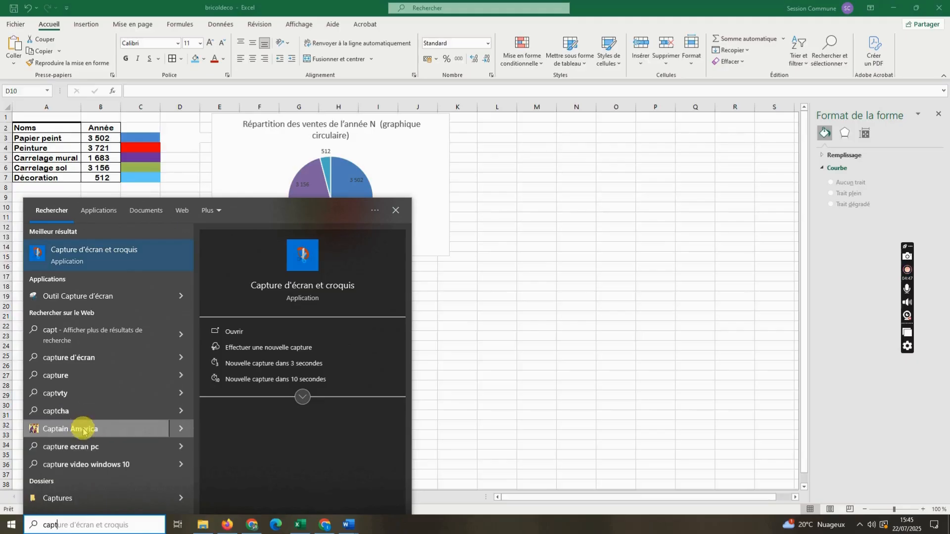
{"action": "left_click", "coordinate": [182, 296]}
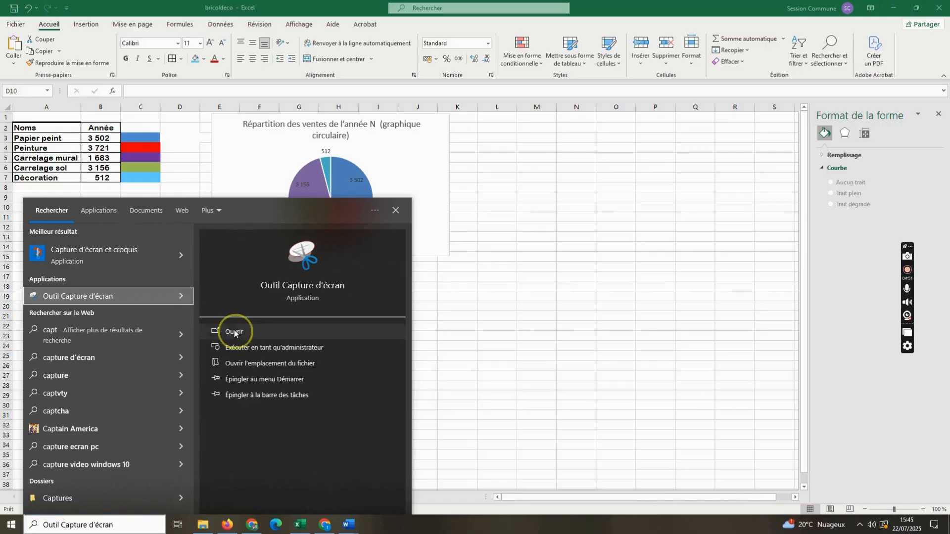
{"action": "left_click", "coordinate": [223, 328]}
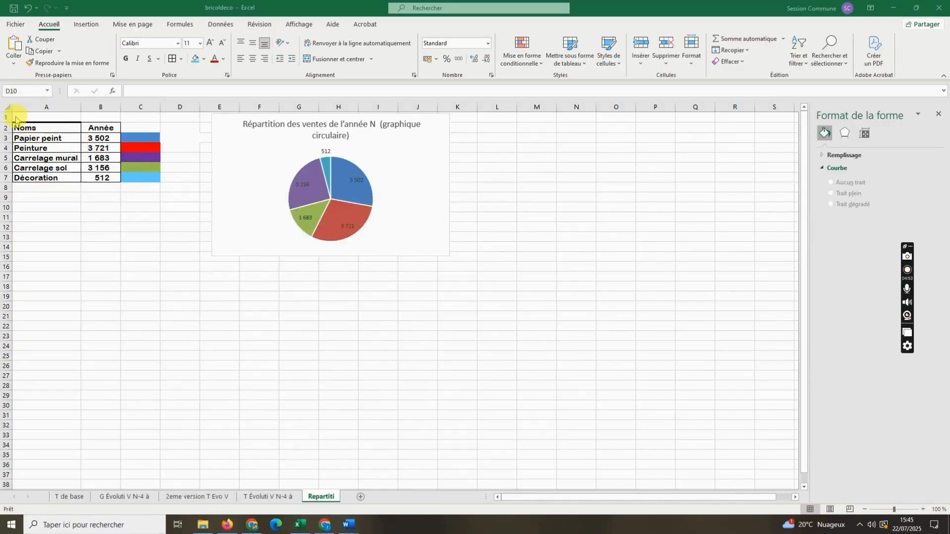
{"action": "left_click", "coordinate": [401, 164]}
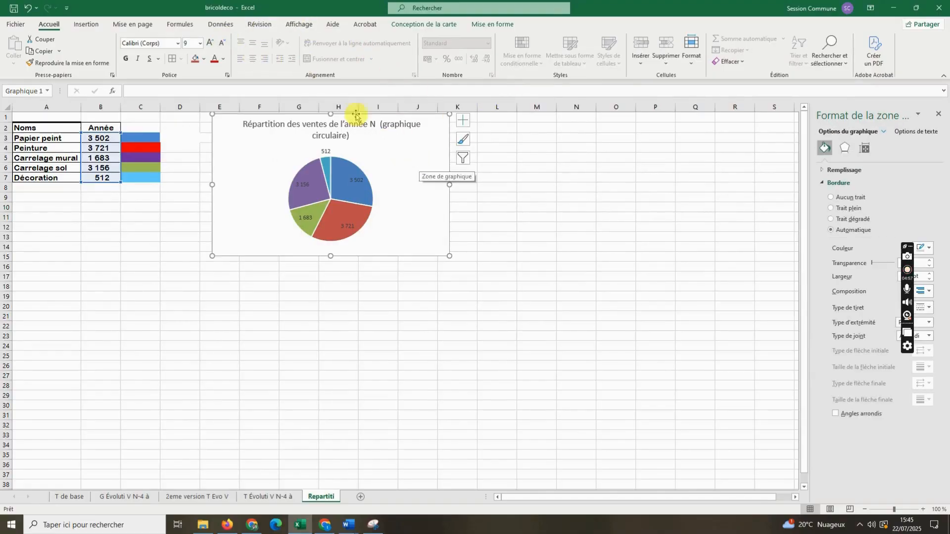
{"action": "left_click", "coordinate": [84, 25]}
{"action": "left_click", "coordinate": [149, 24]}
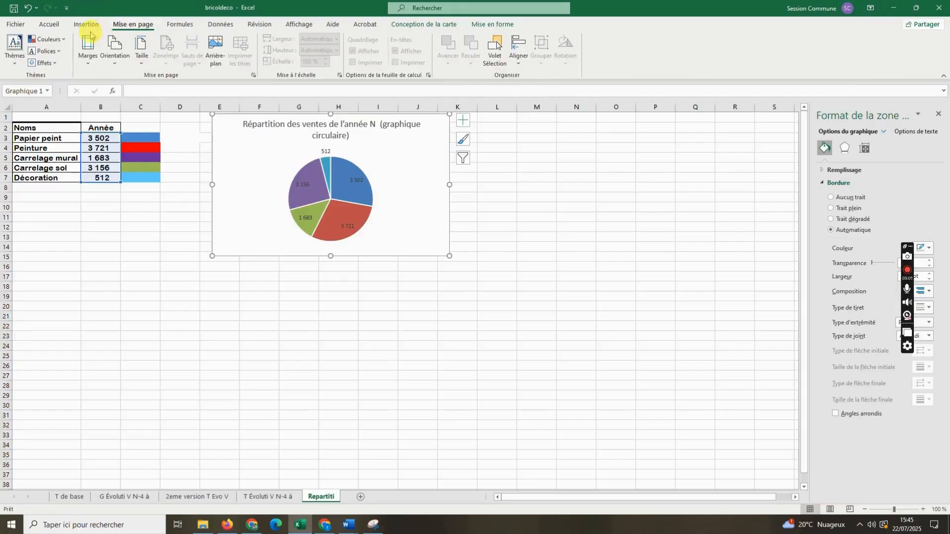
{"action": "left_click", "coordinate": [174, 26]}
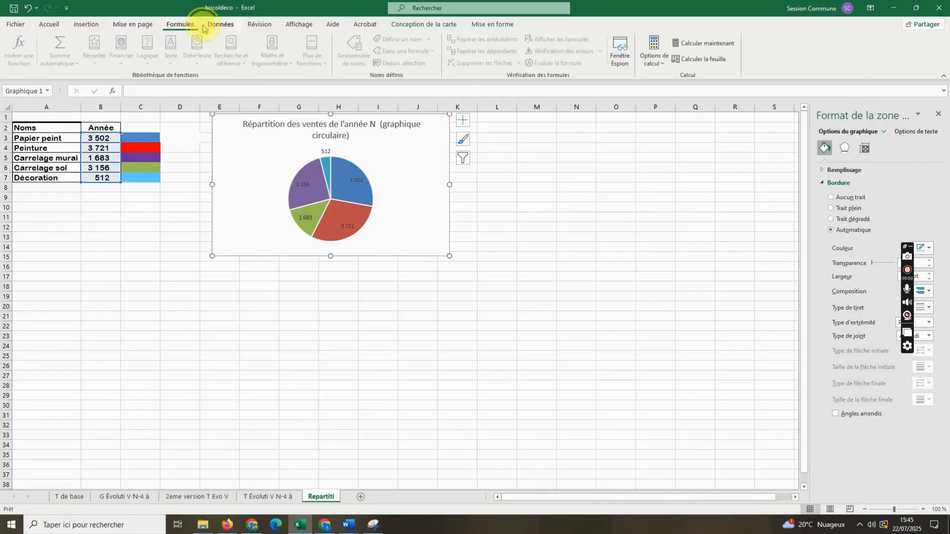
{"action": "left_click", "coordinate": [206, 26]}
{"action": "left_click", "coordinate": [253, 26]}
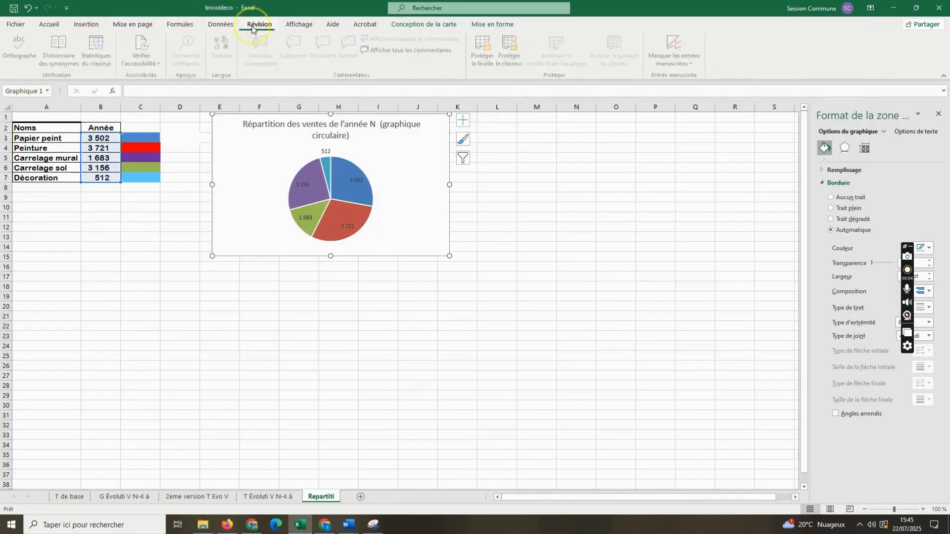
{"action": "left_click", "coordinate": [289, 27]}
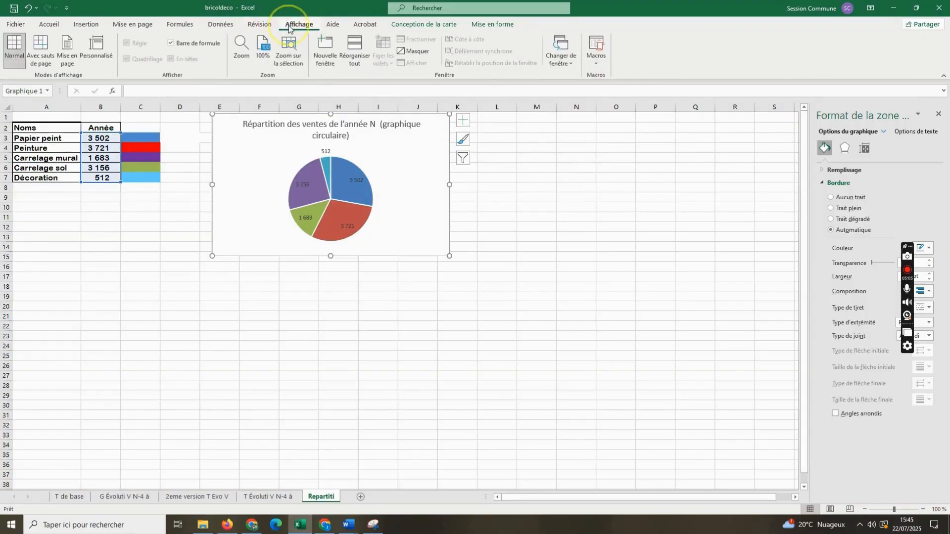
{"action": "left_click", "coordinate": [334, 25]}
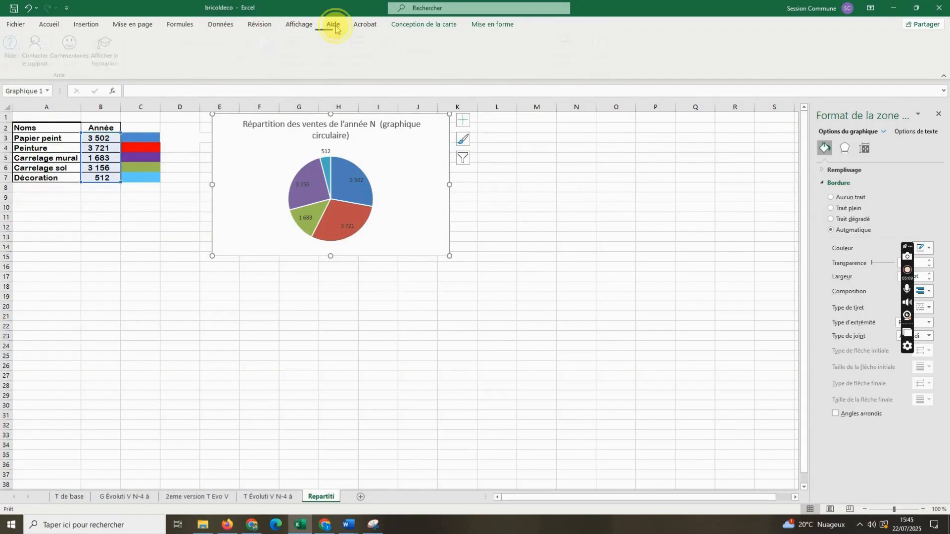
{"action": "left_click", "coordinate": [363, 25]}
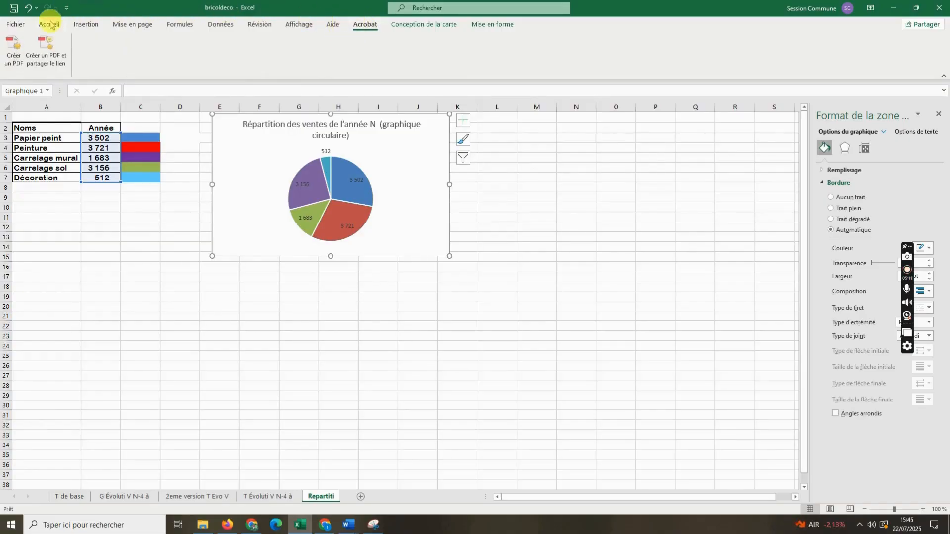
{"action": "left_click", "coordinate": [63, 30]}
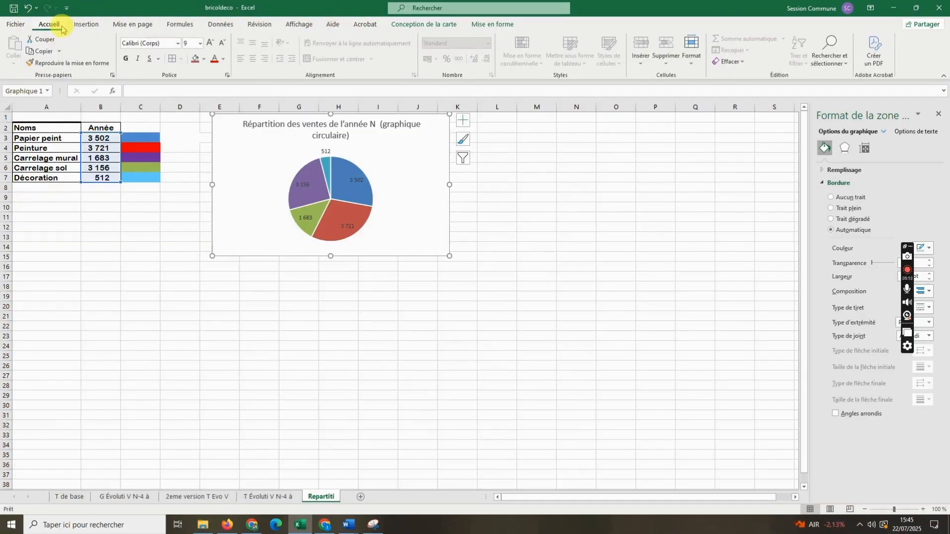
- Duplicate the pie chart on top of the original and open the copy's chart elements list
{"action": "right_click", "coordinate": [434, 168]}
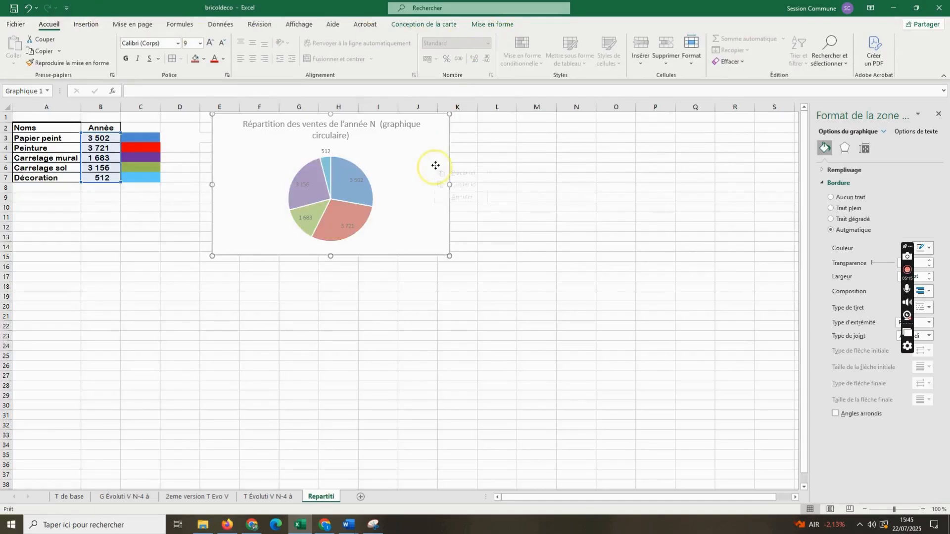
{"action": "left_click", "coordinate": [465, 189]}
{"action": "left_click", "coordinate": [464, 124]}
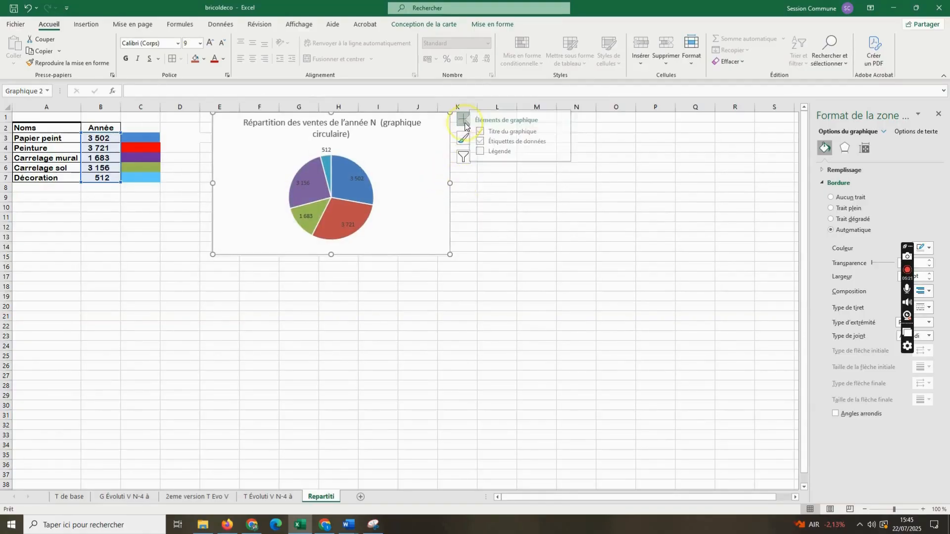
{"action": "left_click", "coordinate": [488, 153]}
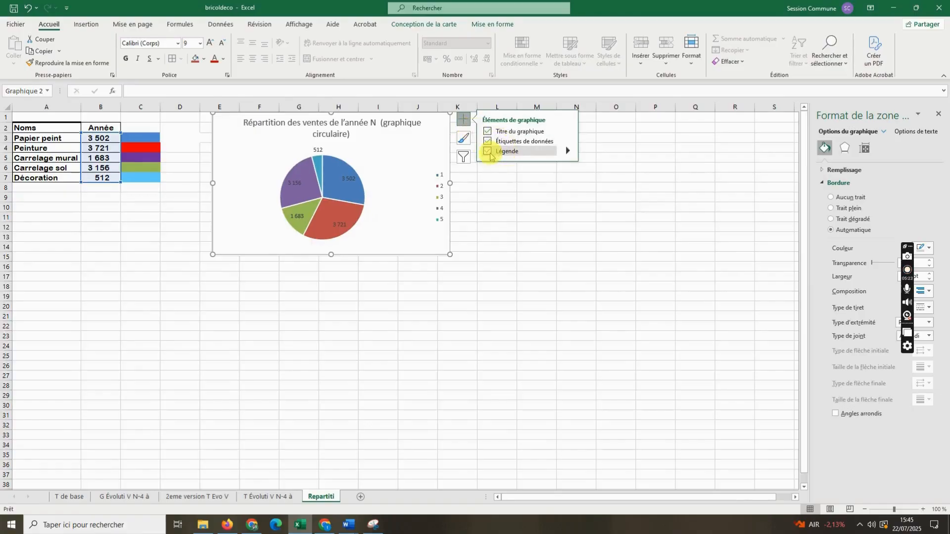
- Switch the sheet to page layout view, then move and shrink the copied pie chart to fit on the first page
{"action": "left_click", "coordinate": [299, 24]}
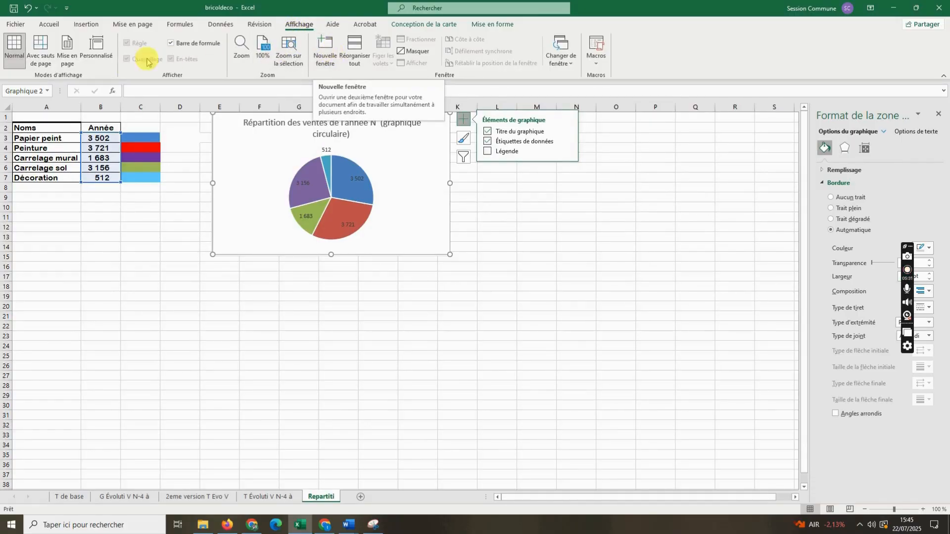
{"action": "left_click", "coordinate": [69, 59]}
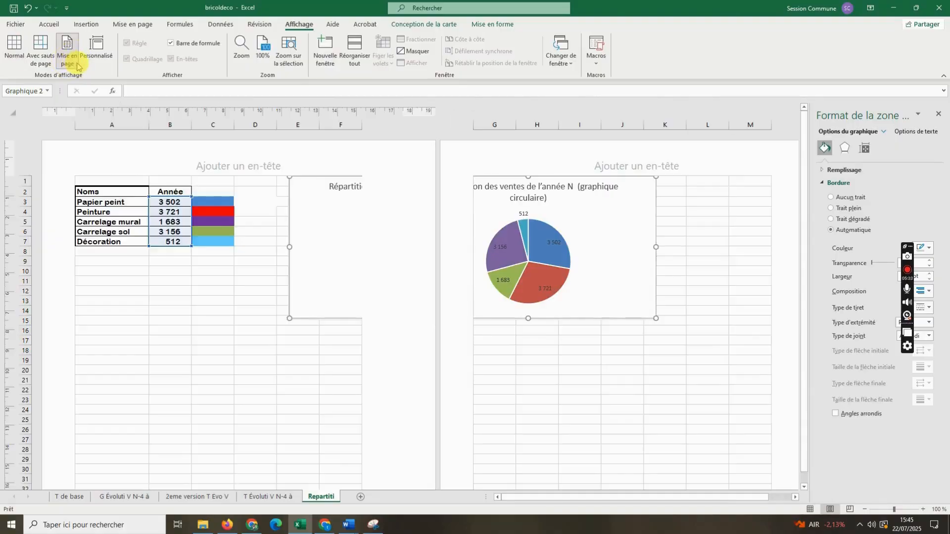
{"action": "left_click_drag", "start_coordinate": [621, 249], "coordinate": [398, 317]}
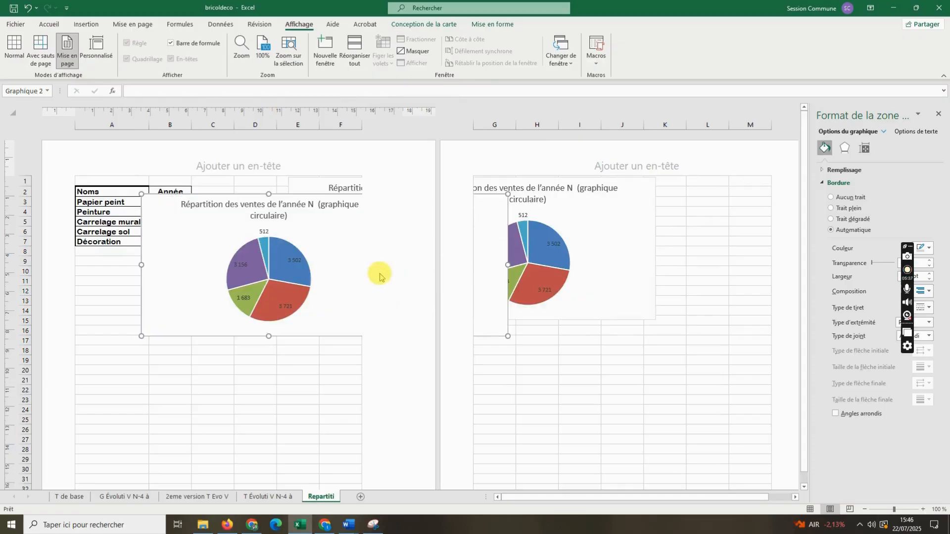
{"action": "left_click_drag", "start_coordinate": [504, 337], "coordinate": [418, 282]}
- Move the original pie chart fully onto the second page and place the smaller copy just below the data table
{"action": "left_click_drag", "start_coordinate": [625, 255], "coordinate": [741, 248]}
{"action": "left_click_drag", "start_coordinate": [267, 367], "coordinate": [267, 367]}
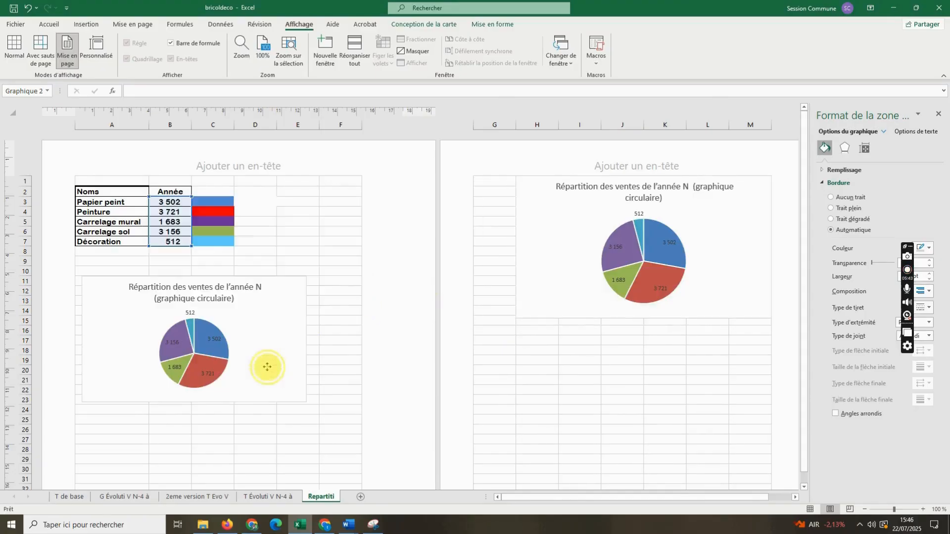
{"action": "left_click_drag", "start_coordinate": [275, 326], "coordinate": [272, 310]}
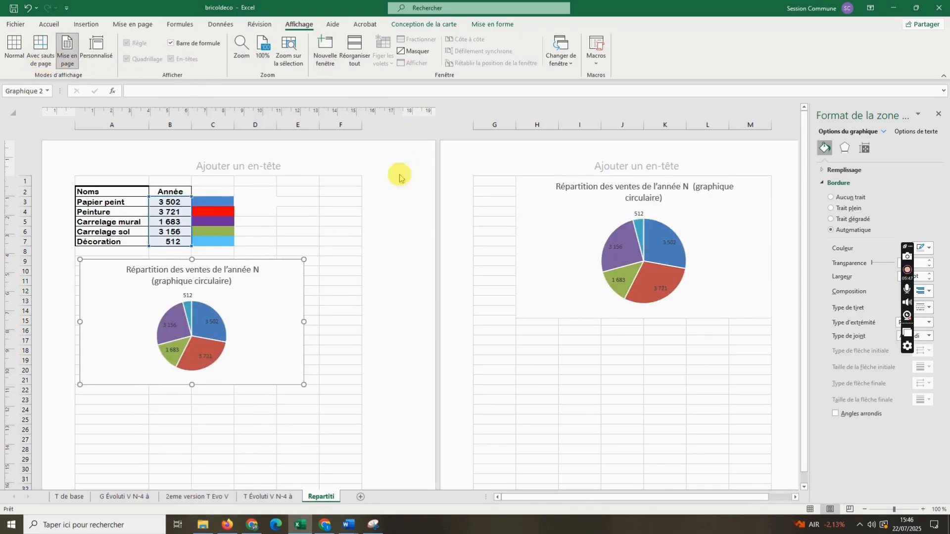
{"action": "left_click", "coordinate": [267, 496]}
{"action": "left_click", "coordinate": [321, 498]}
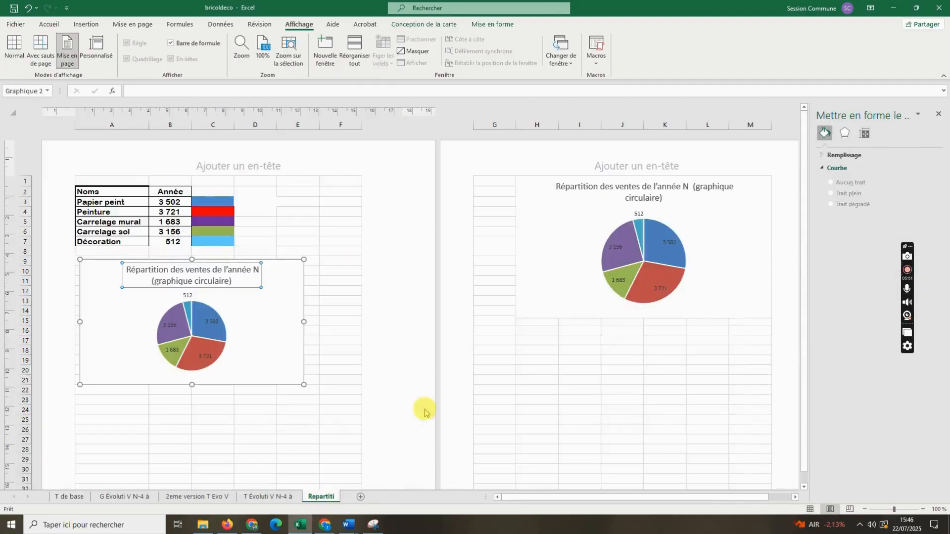
{"action": "left_click", "coordinate": [274, 292]}
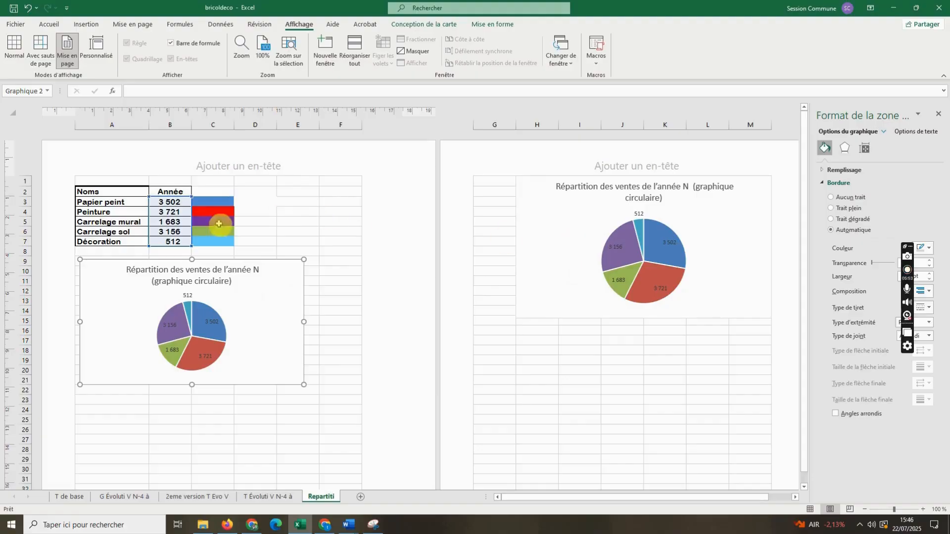
- Enlarge the original pie chart to span the full width of the second page, and add a new worksheet
{"action": "left_click", "coordinate": [618, 247]}
{"action": "left_click_drag", "start_coordinate": [516, 318], "coordinate": [472, 371]}
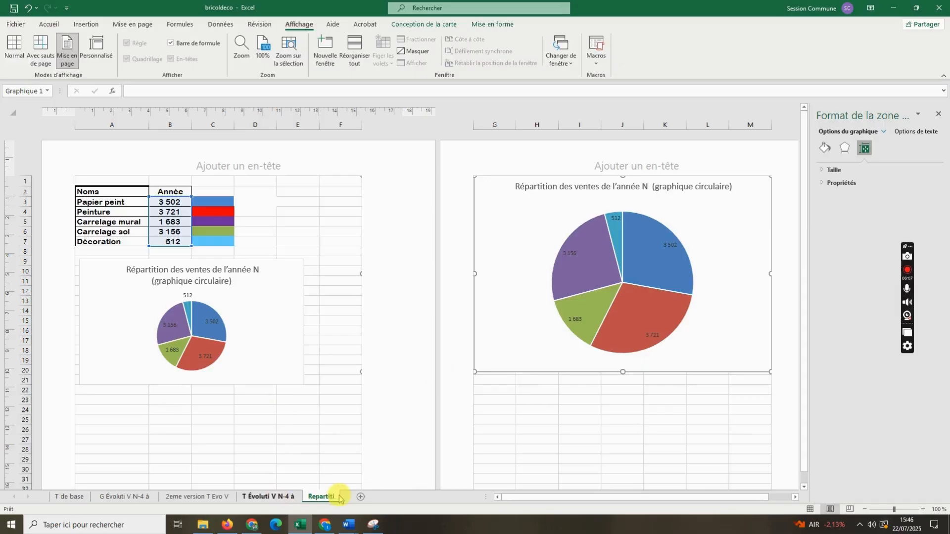
{"action": "left_click", "coordinate": [361, 497]}
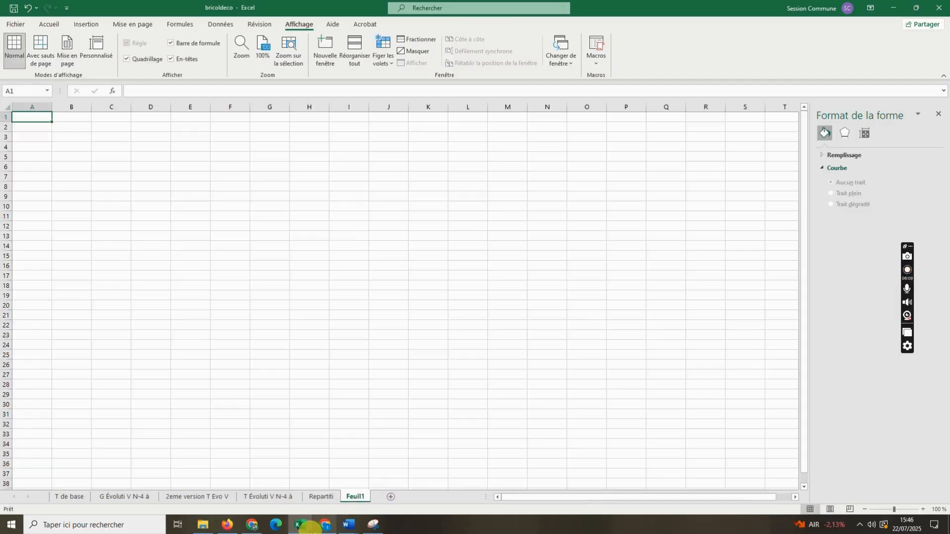
- Switch to Chrome to check the list of required charts in the BRICOLDECO PDF, and return to Excel
{"action": "left_click", "coordinate": [228, 525]}
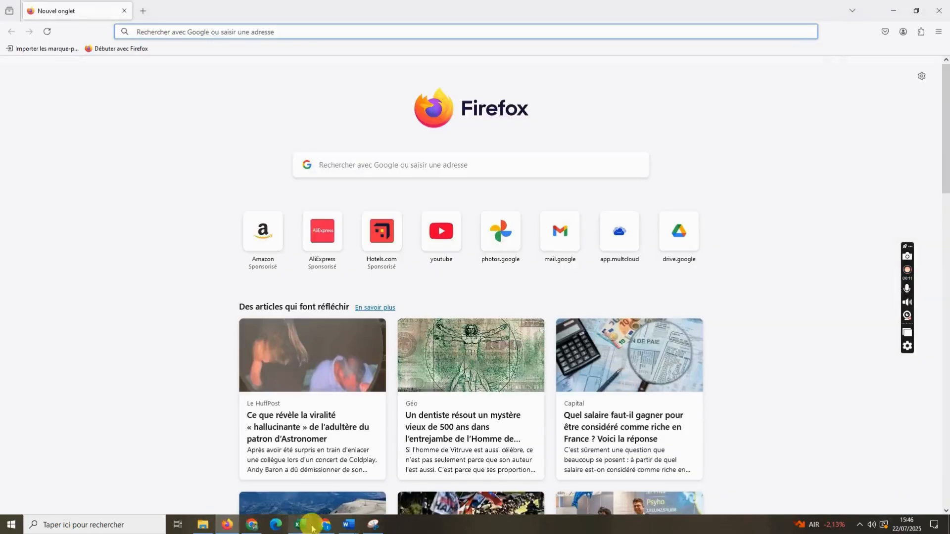
{"action": "left_click", "coordinate": [245, 528]}
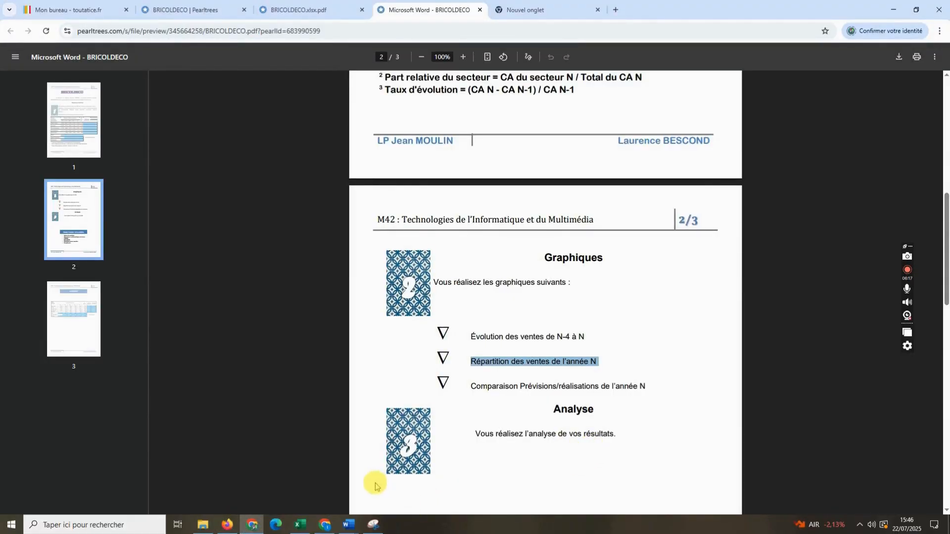
{"action": "left_click", "coordinate": [324, 526]}
{"action": "left_click", "coordinate": [300, 525]}
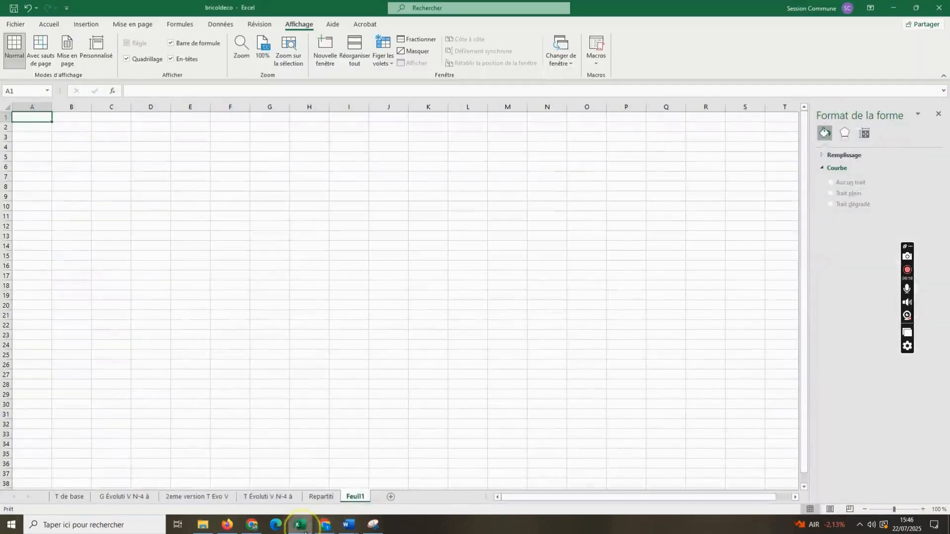
- Copy the CA prévu N figures with their total (G3:G8) from sheet T de base into B2:B7 of Feuil1
{"action": "left_click", "coordinate": [70, 496]}
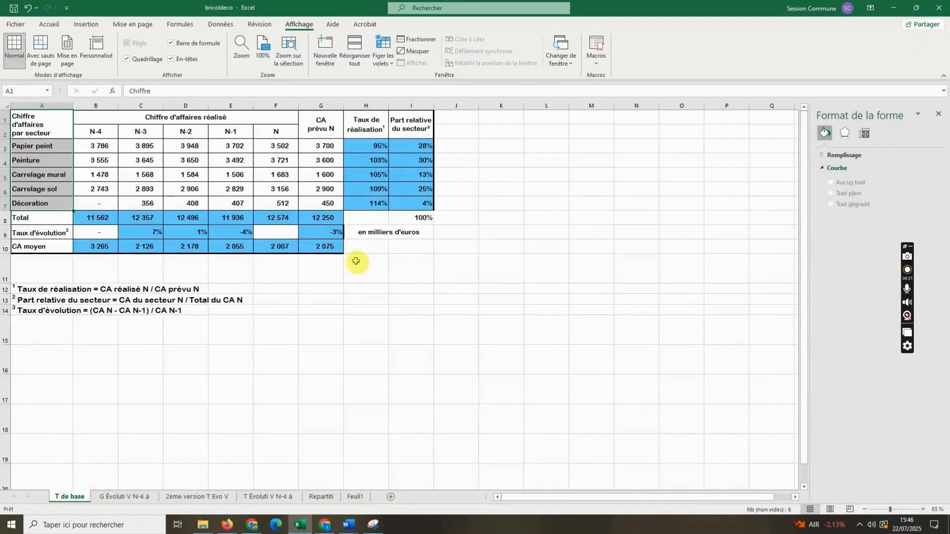
{"action": "left_click", "coordinate": [406, 367]}
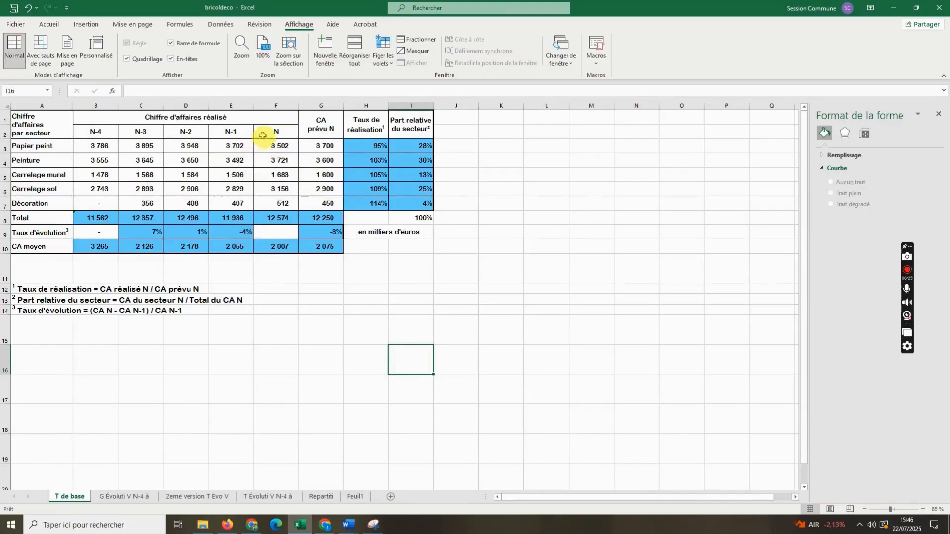
{"action": "left_click", "coordinate": [311, 142]}
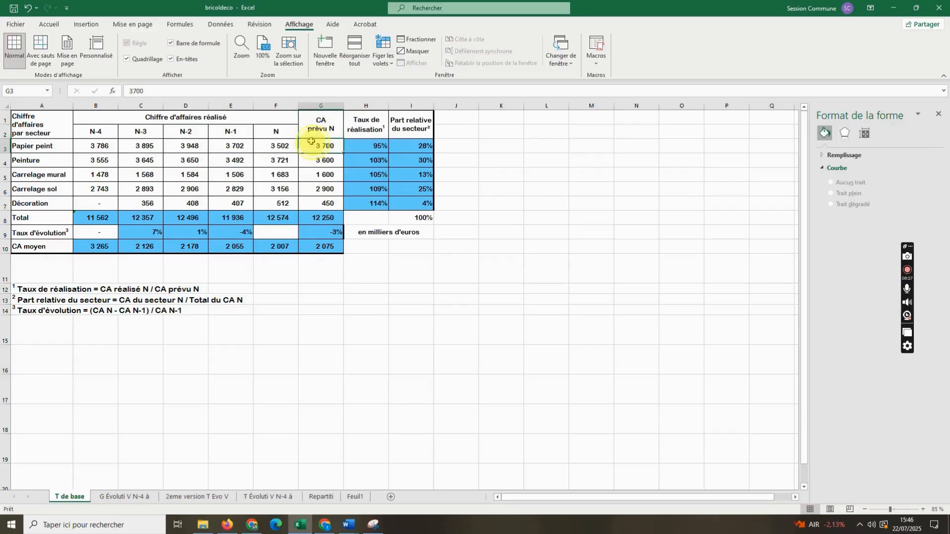
{"action": "left_click_drag", "start_coordinate": [308, 148], "coordinate": [308, 216]}
{"action": "key", "text": "ctrl+c"}
{"action": "left_click", "coordinate": [352, 496]}
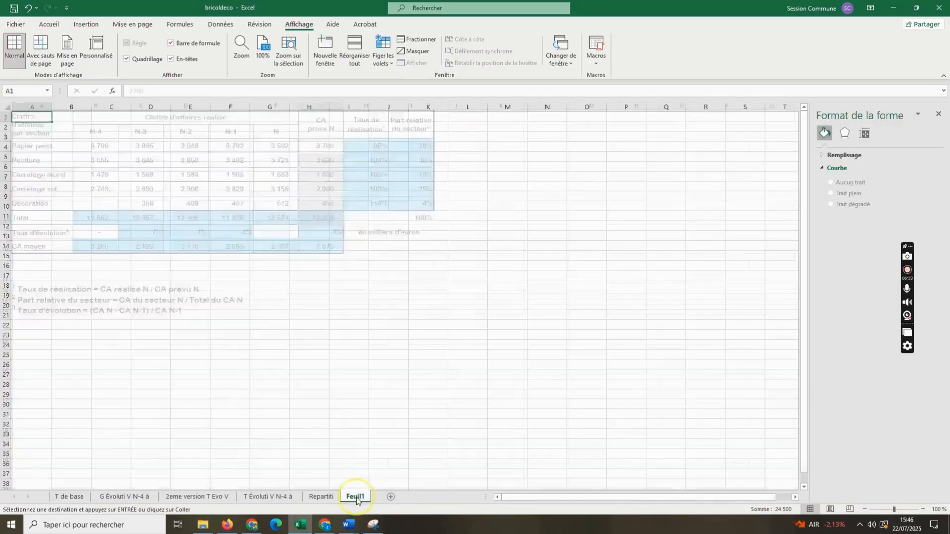
{"action": "left_click_drag", "start_coordinate": [67, 127], "coordinate": [68, 198]}
{"action": "key", "text": "ctrl+v"}
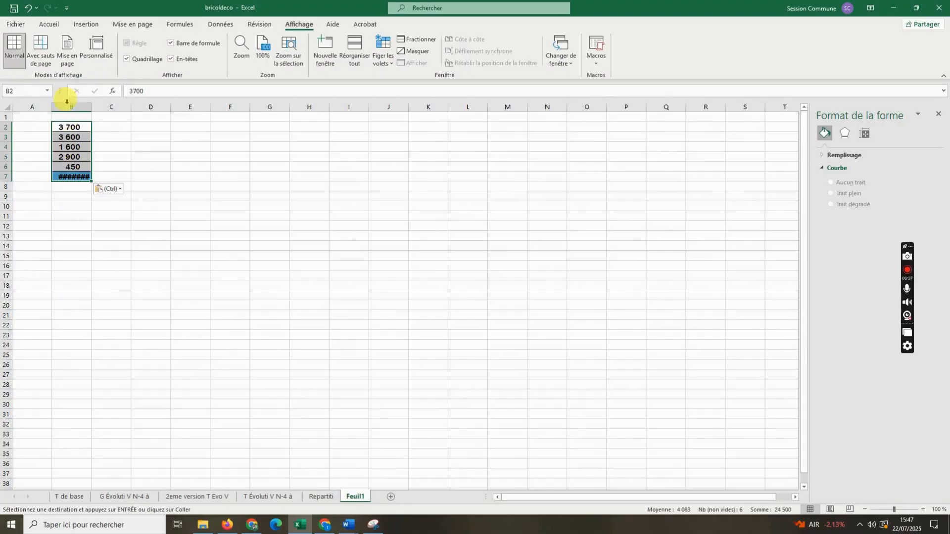
- Enter the heading "Ca prévu" in B1 and autofit column B to its contents
{"action": "left_click", "coordinate": [67, 118]}
{"action": "type", "text": "Ca prévu"}
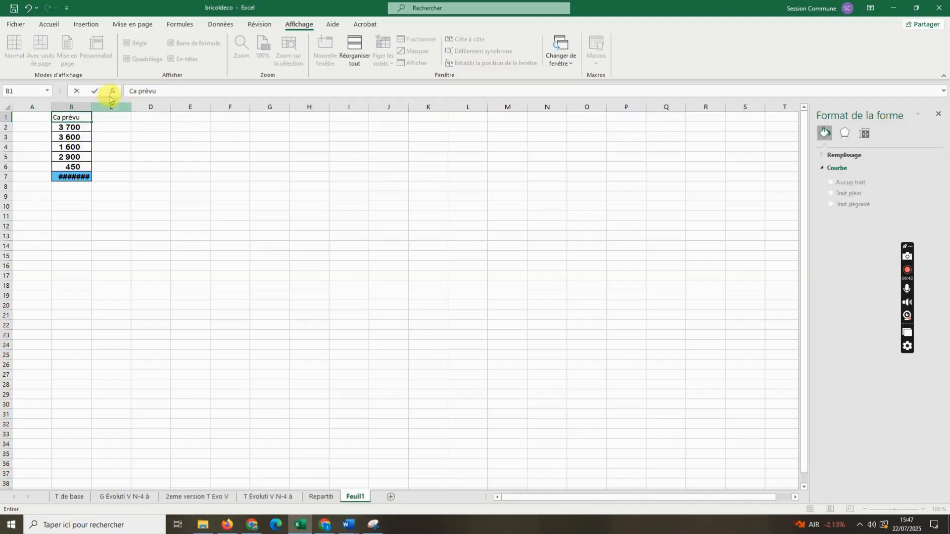
{"action": "left_click", "coordinate": [75, 181]}
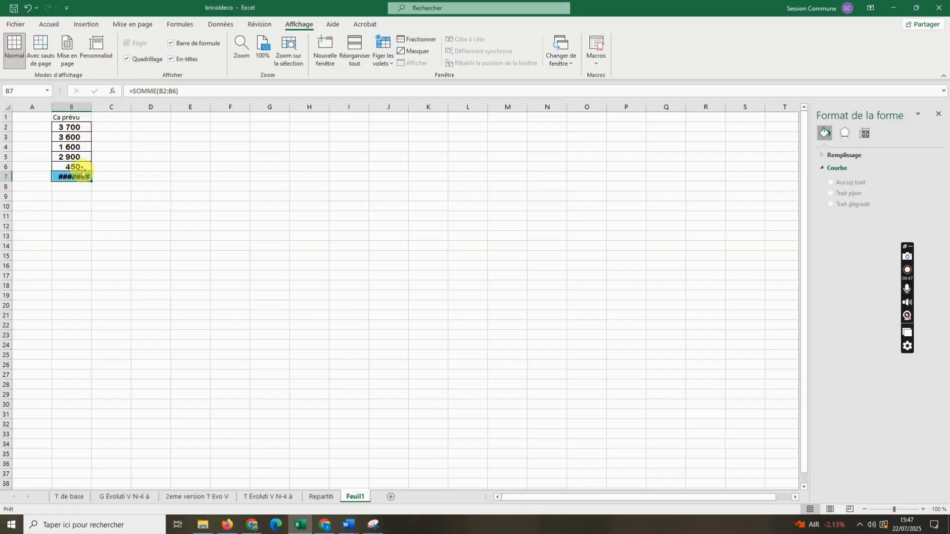
{"action": "key", "text": "Return"}
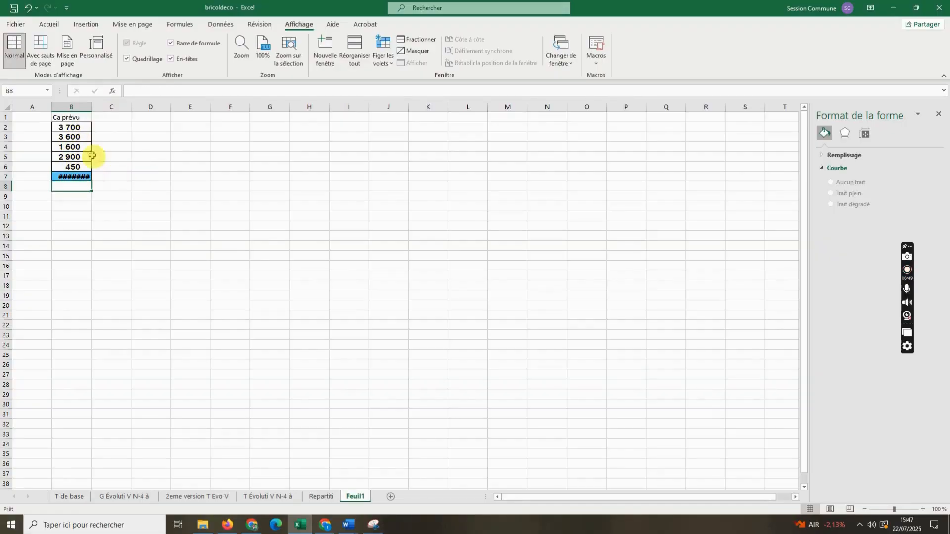
{"action": "left_click", "coordinate": [88, 178]}
{"action": "double_click", "coordinate": [92, 106]}
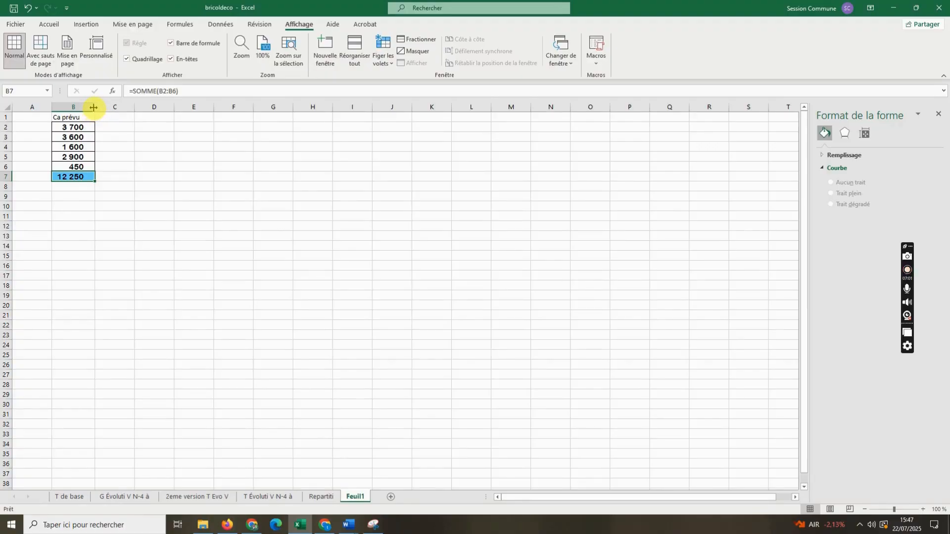
- Copy the year N column (F2:F8) from sheet T de base into A1:A7 of Feuil1 and autofit column A
{"action": "left_click", "coordinate": [68, 496]}
{"action": "left_click_drag", "start_coordinate": [276, 132], "coordinate": [275, 218]}
{"action": "right_click", "coordinate": [273, 218]}
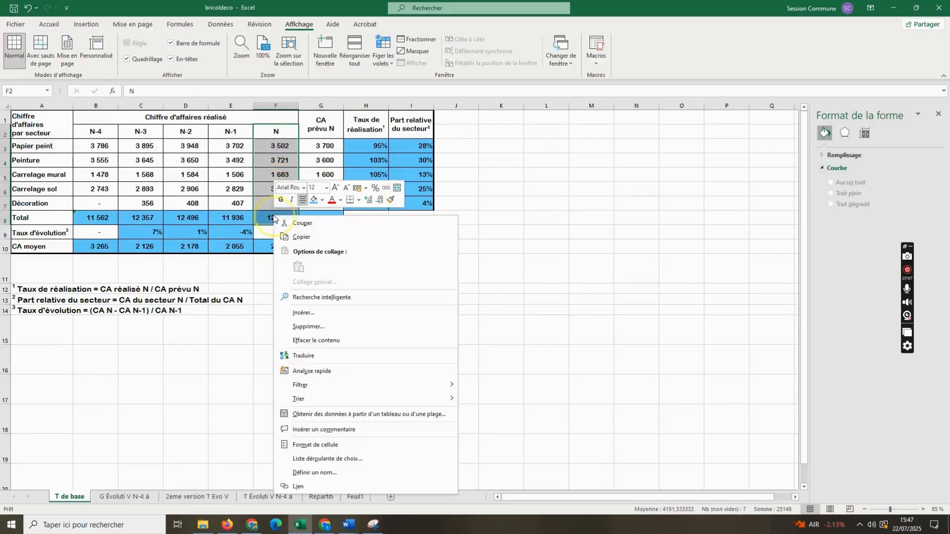
{"action": "left_click", "coordinate": [301, 236]}
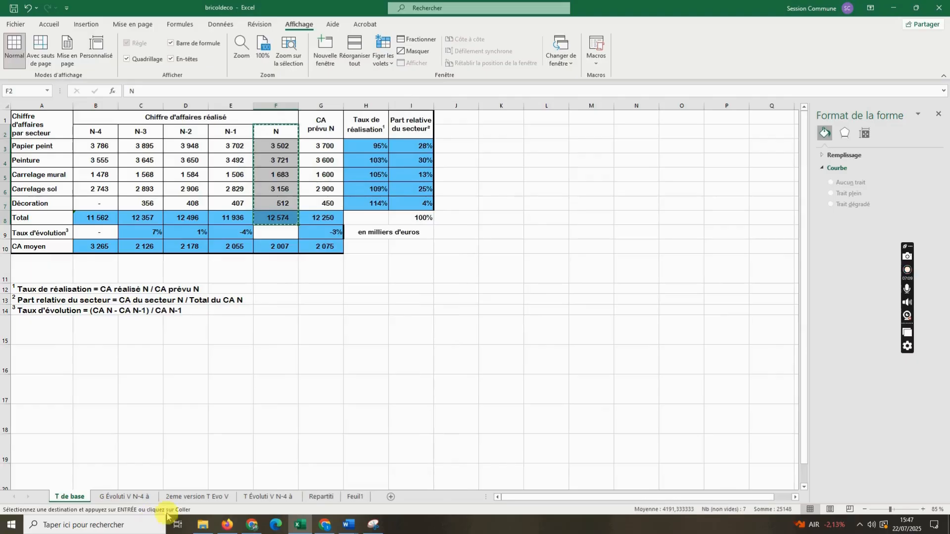
{"action": "left_click", "coordinate": [354, 497]}
{"action": "left_click_drag", "start_coordinate": [29, 121], "coordinate": [32, 179]}
{"action": "key", "text": "ctrl+v"}
{"action": "left_click", "coordinate": [203, 271]}
{"action": "double_click", "coordinate": [52, 106]}
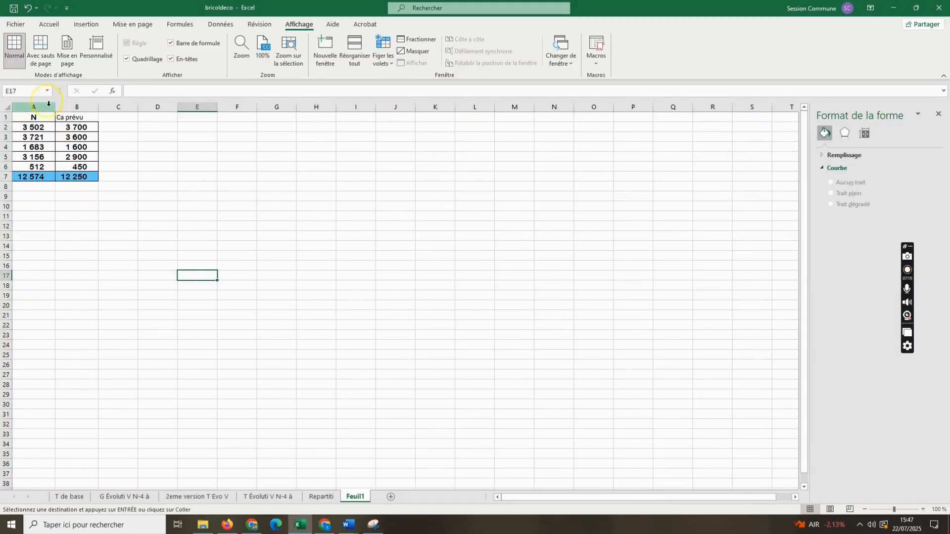
{"action": "left_click", "coordinate": [229, 274]}
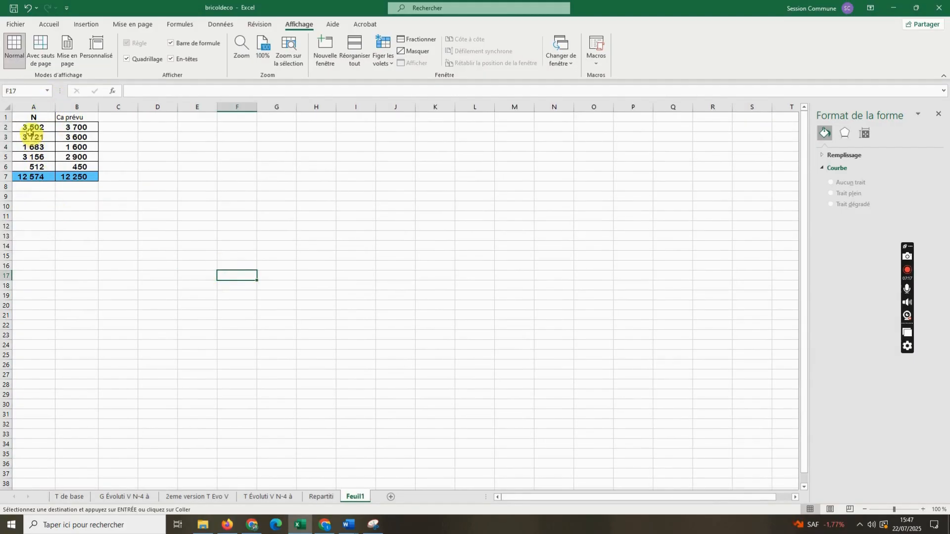
- Insert a 2D stacked line chart (Courbe empilée) from the N and Ca prévu data in A1:B6, without the totals
{"action": "left_click_drag", "start_coordinate": [33, 119], "coordinate": [81, 179]}
{"action": "left_click", "coordinate": [135, 210]}
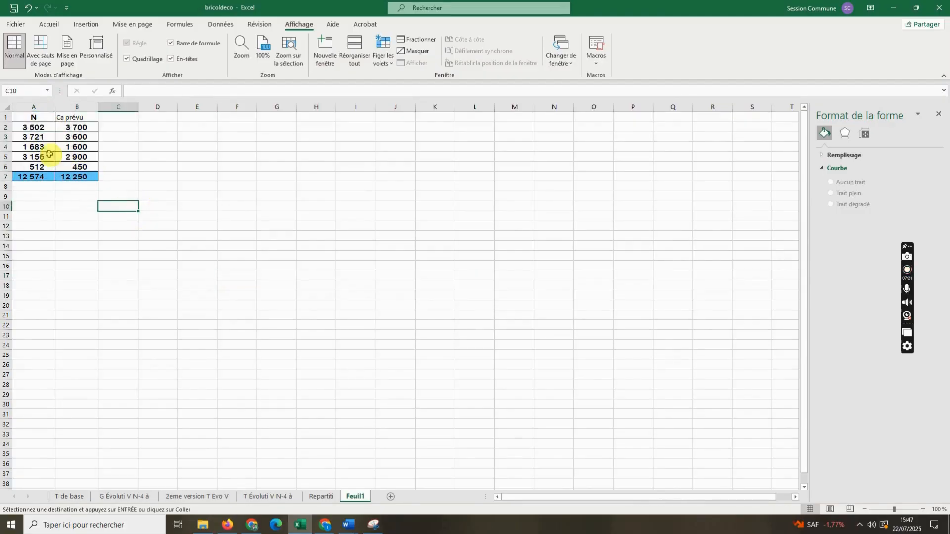
{"action": "left_click_drag", "start_coordinate": [33, 123], "coordinate": [79, 168]}
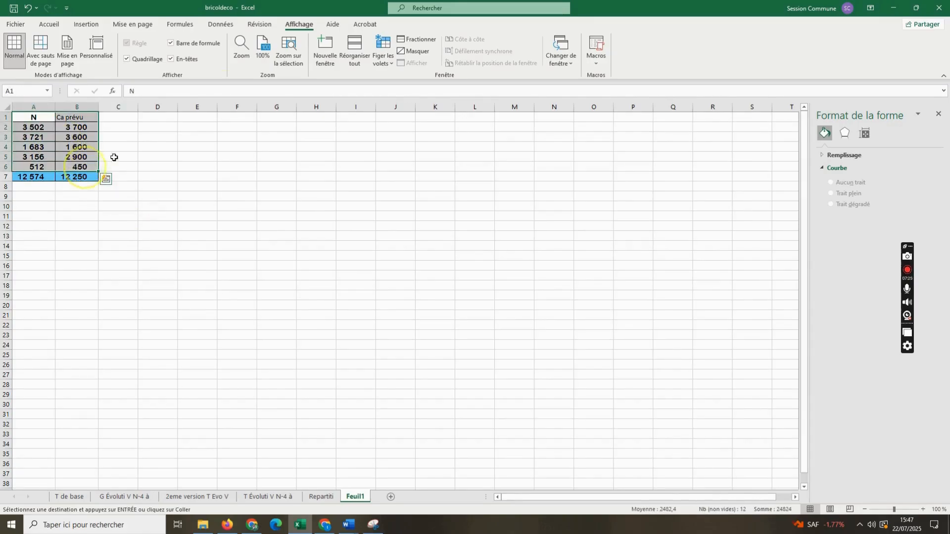
{"action": "left_click", "coordinate": [86, 24]}
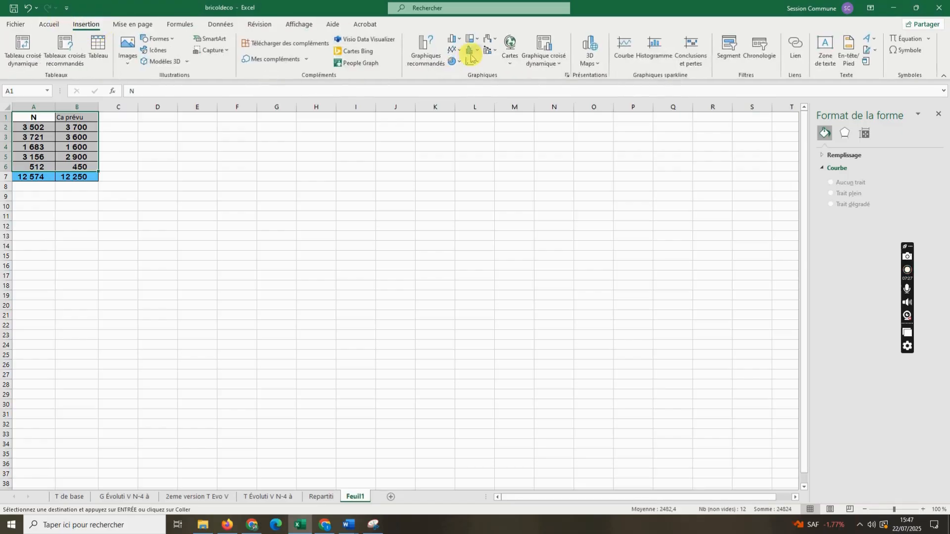
{"action": "left_click", "coordinate": [454, 50]}
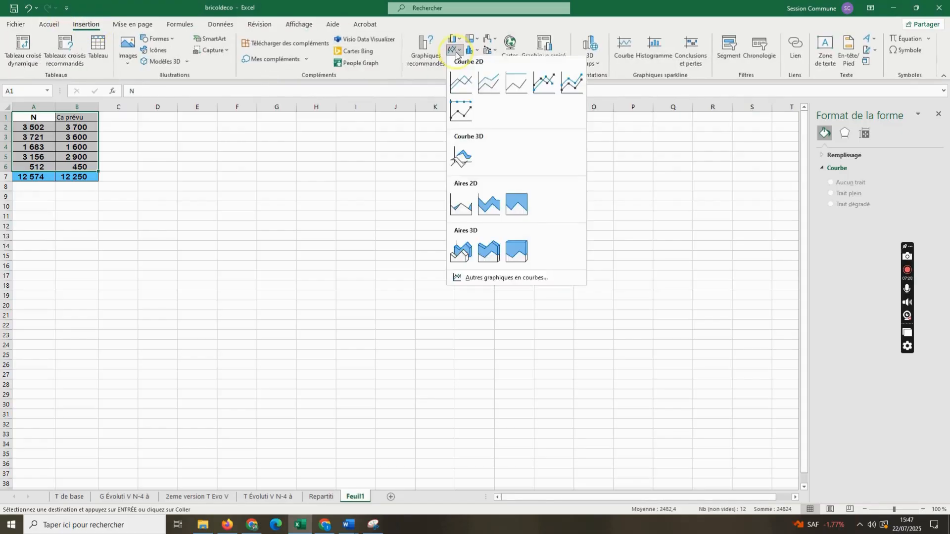
{"action": "left_click", "coordinate": [486, 85]}
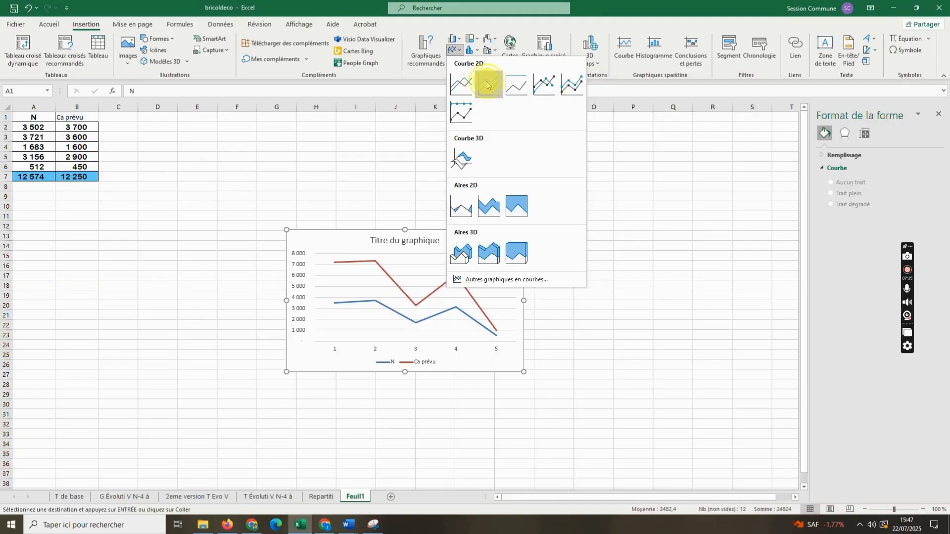
{"action": "left_click", "coordinate": [486, 85]}
{"action": "left_click", "coordinate": [487, 85]}
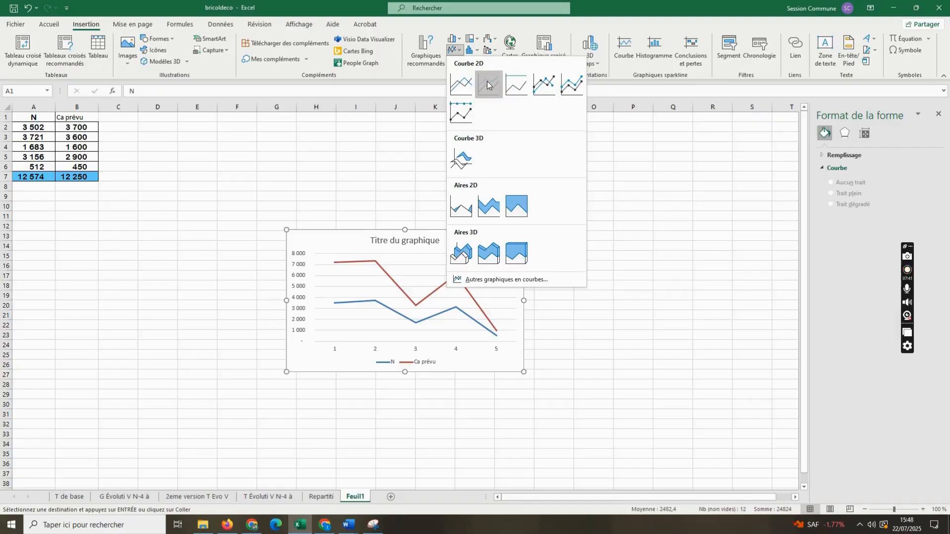
{"action": "left_click", "coordinate": [488, 86]}
{"action": "left_click", "coordinate": [488, 84]}
{"action": "left_click", "coordinate": [487, 87]}
{"action": "left_click", "coordinate": [487, 86]}
{"action": "left_click", "coordinate": [433, 106]}
- Copy the five sector names (A3:A7) from sheet T de base into C2:C6 of Feuil1
{"action": "left_click", "coordinate": [70, 496]}
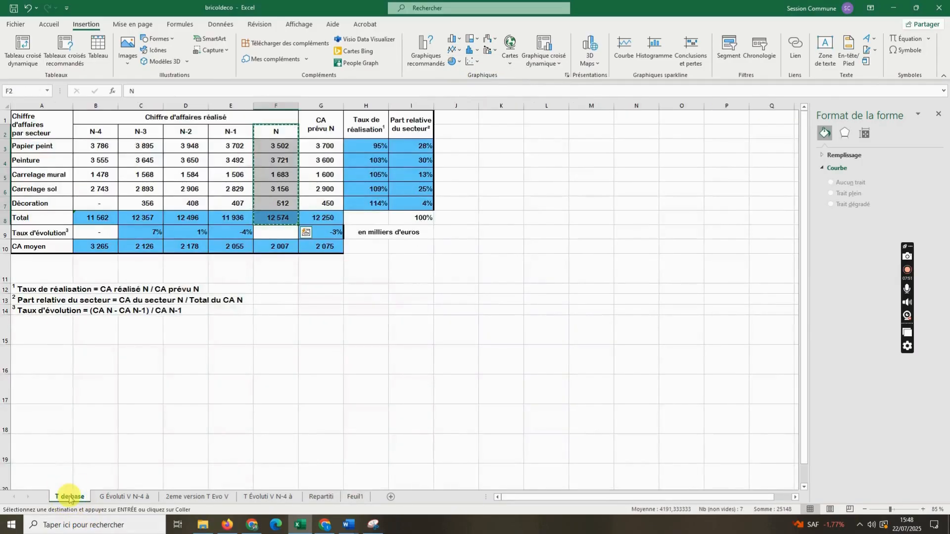
{"action": "left_click_drag", "start_coordinate": [55, 148], "coordinate": [51, 208]}
{"action": "key", "text": "ctrl+c"}
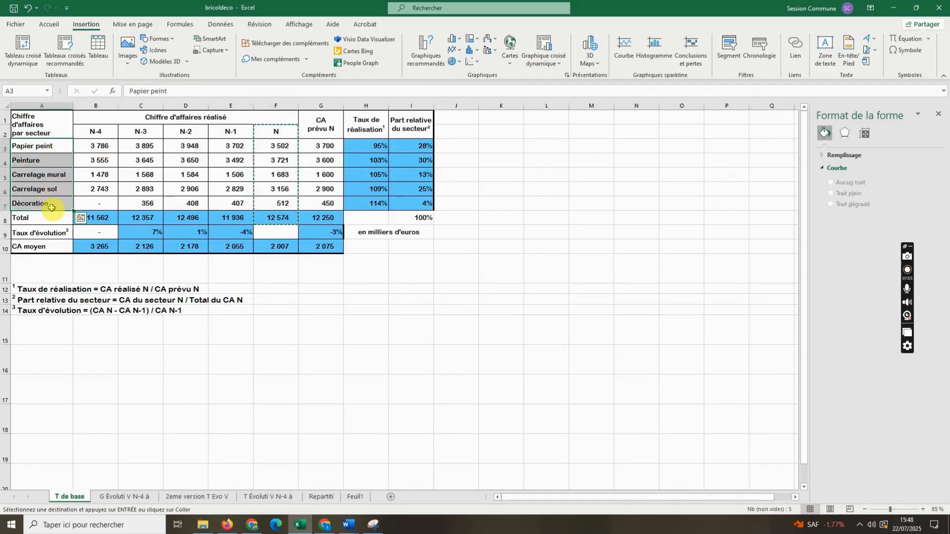
{"action": "left_click", "coordinate": [354, 496]}
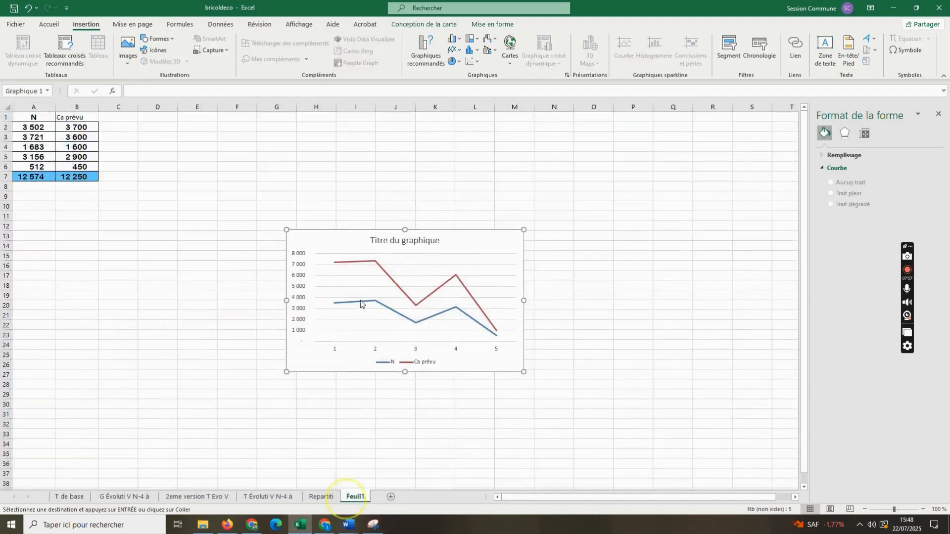
{"action": "left_click", "coordinate": [360, 303]}
{"action": "left_click_drag", "start_coordinate": [118, 127], "coordinate": [119, 167]}
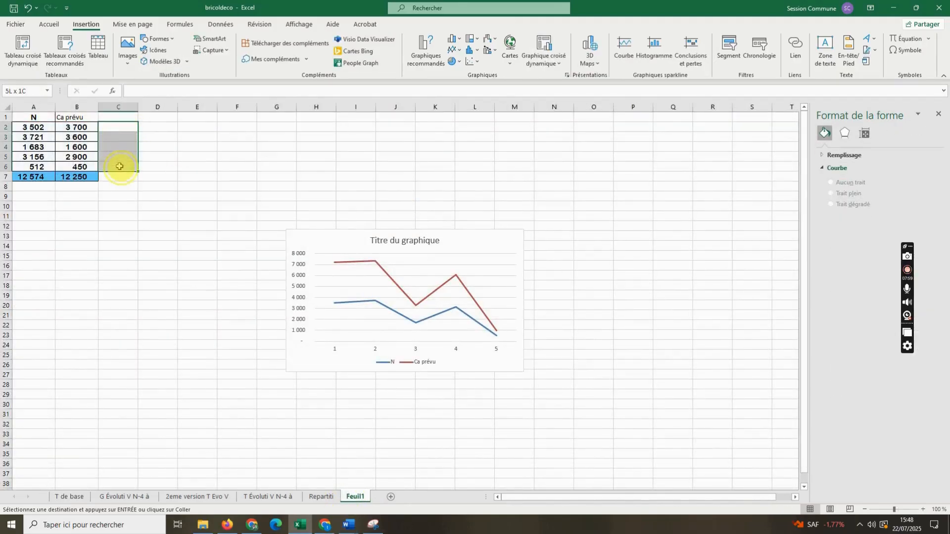
{"action": "key", "text": "ctrl+v"}
{"action": "left_click", "coordinate": [201, 223]}
- Set the axis type of the line chart's horizontal axis to text (Texte sur les axes)
{"action": "left_click", "coordinate": [121, 127]}
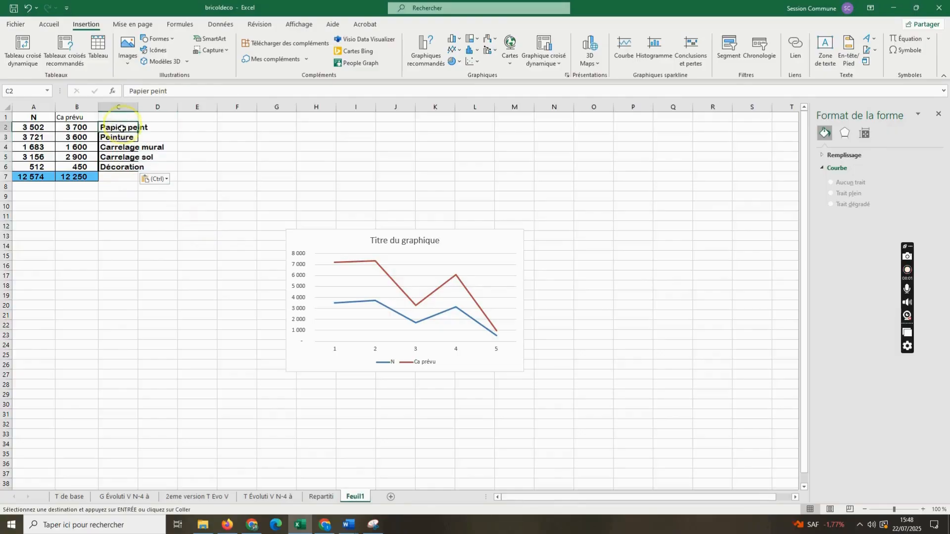
{"action": "left_click_drag", "start_coordinate": [171, 91], "coordinate": [117, 91]}
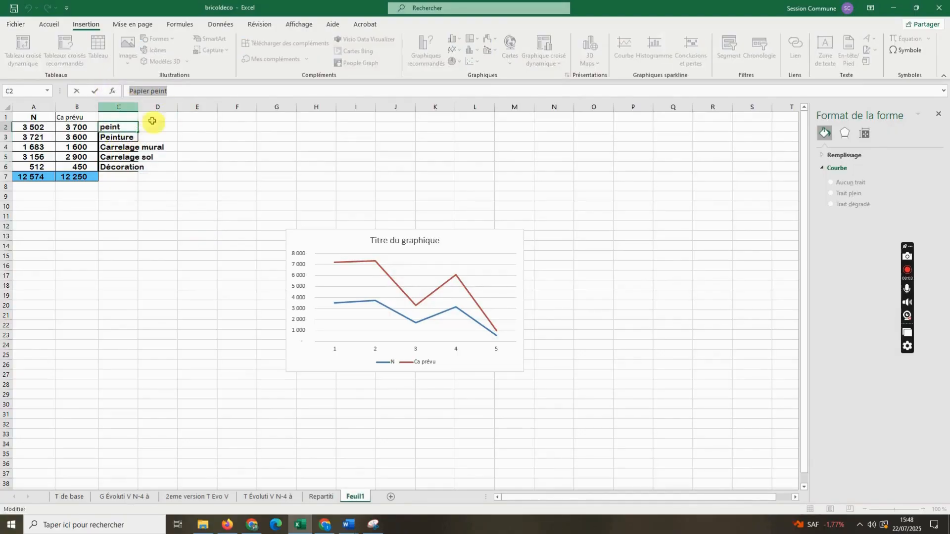
{"action": "left_click", "coordinate": [332, 349]}
{"action": "left_click", "coordinate": [331, 348]}
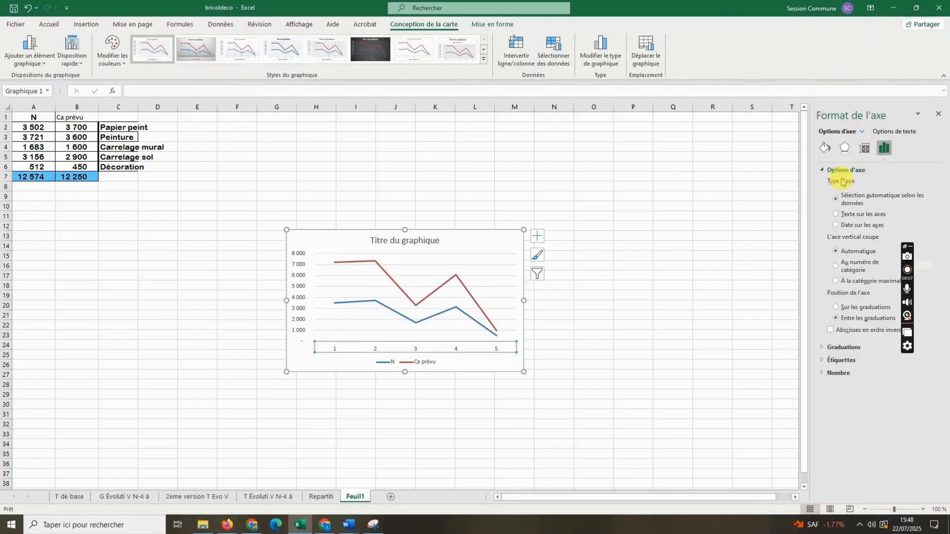
{"action": "left_click", "coordinate": [847, 359]}
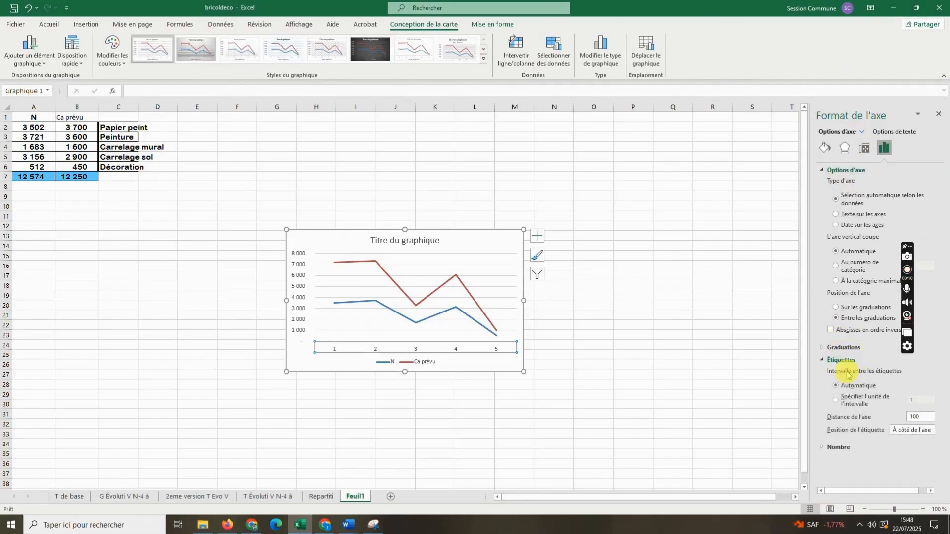
{"action": "left_click", "coordinate": [838, 447]}
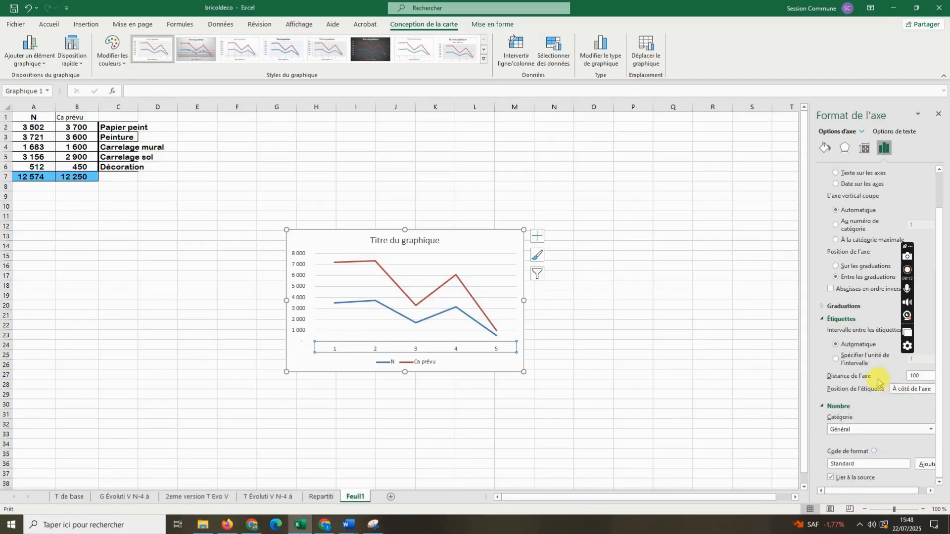
{"action": "scroll", "coordinate": [878, 381], "scroll_direction": "up", "scroll_amount": 2}
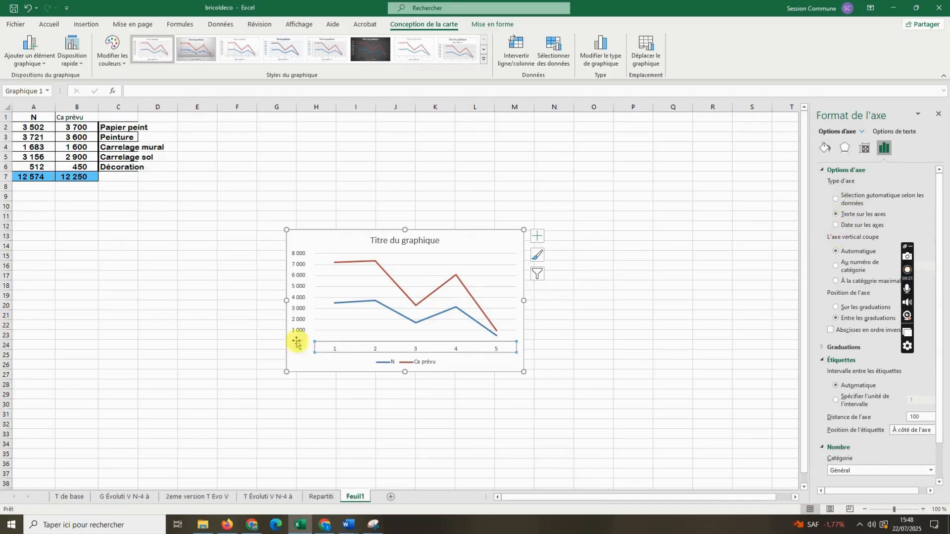
- Apply a solid text outline (Trait plein) to the labels of the chart's horizontal axis
{"action": "left_click", "coordinate": [334, 348]}
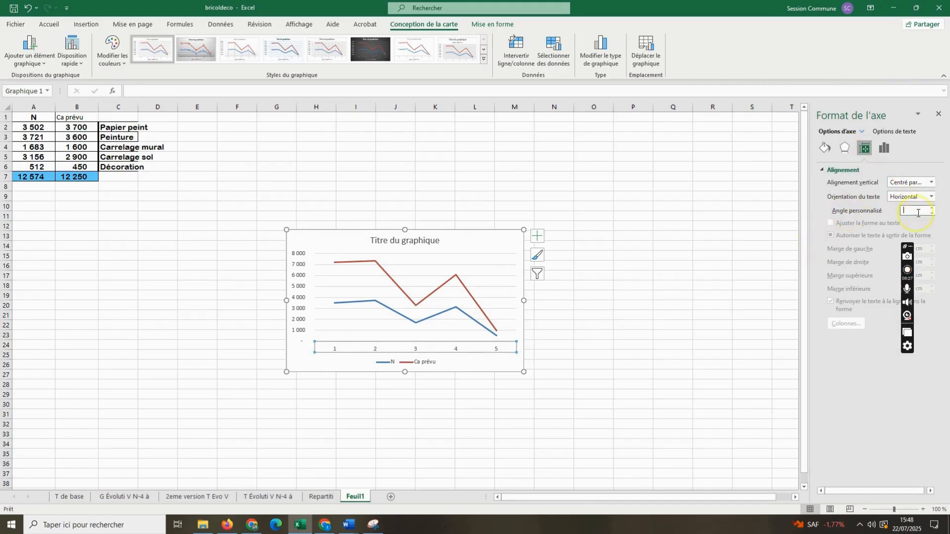
{"action": "left_click", "coordinate": [850, 145]}
{"action": "left_click", "coordinate": [884, 147]}
{"action": "left_click", "coordinate": [890, 133]}
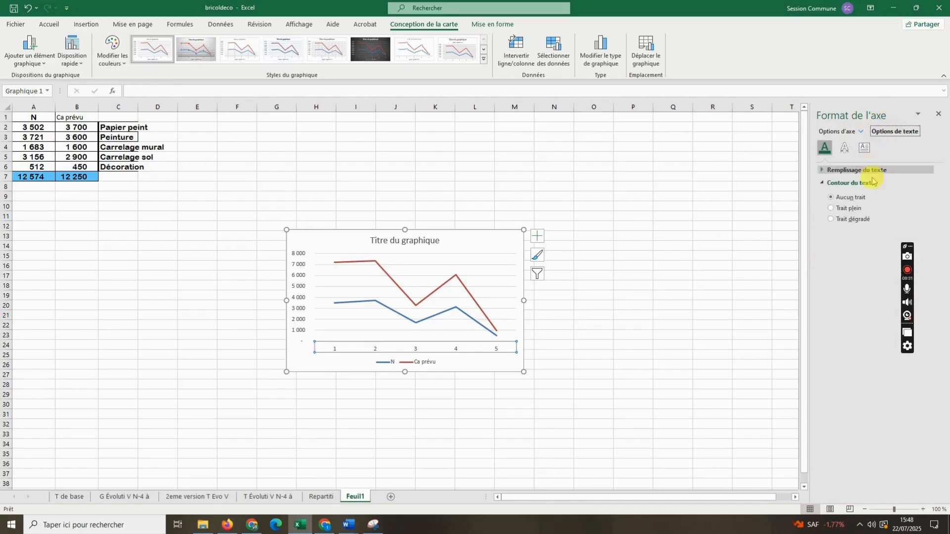
{"action": "left_click", "coordinate": [845, 149]}
{"action": "left_click", "coordinate": [829, 155]}
{"action": "left_click", "coordinate": [851, 183]}
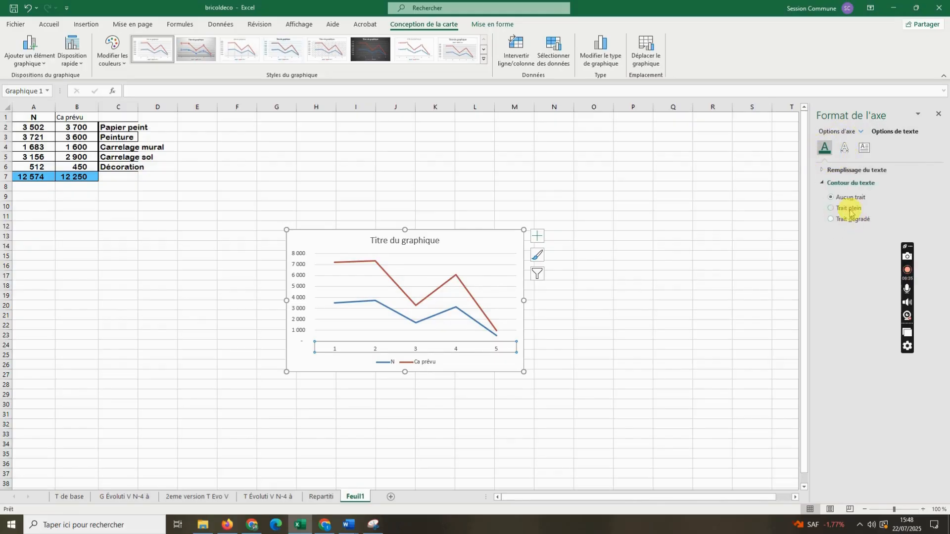
{"action": "left_click", "coordinate": [848, 208]}
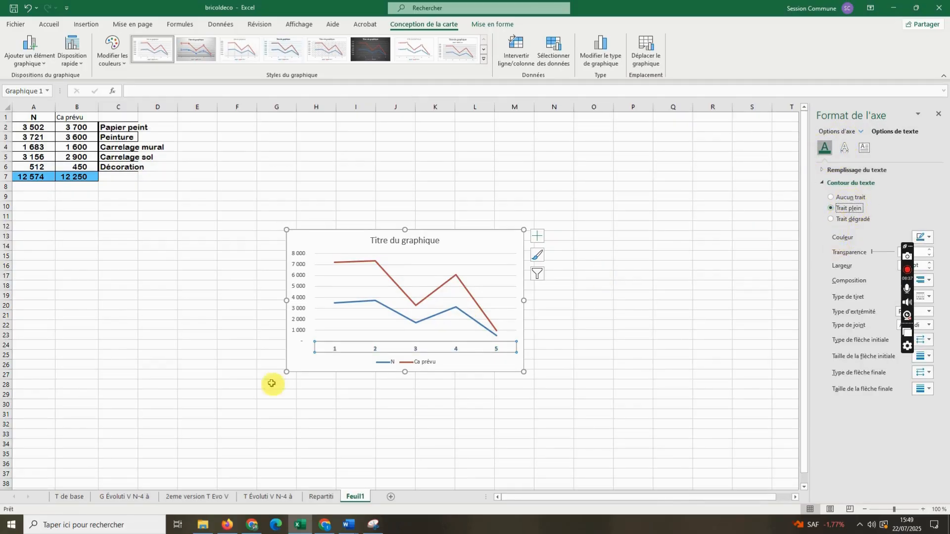
{"action": "left_click", "coordinate": [341, 350]}
{"action": "left_click", "coordinate": [341, 349]}
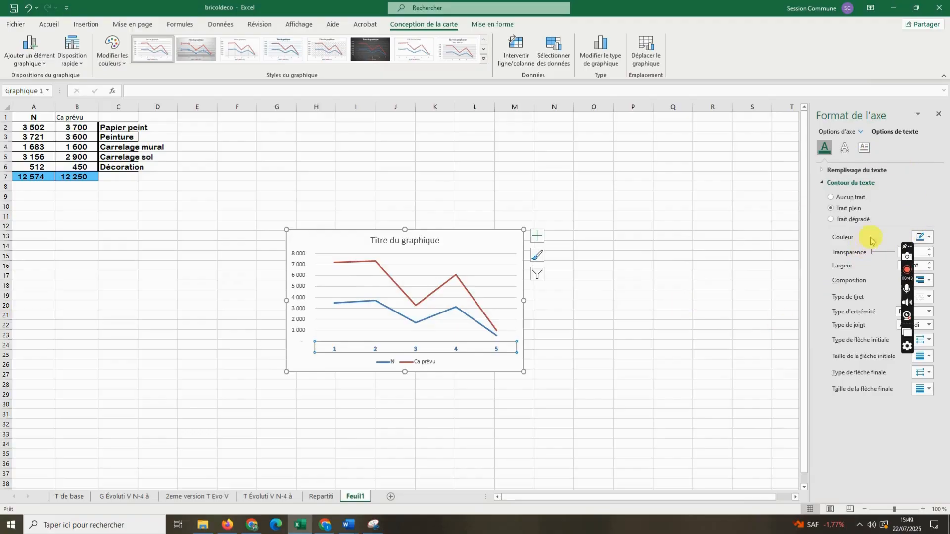
{"action": "left_click", "coordinate": [844, 148]}
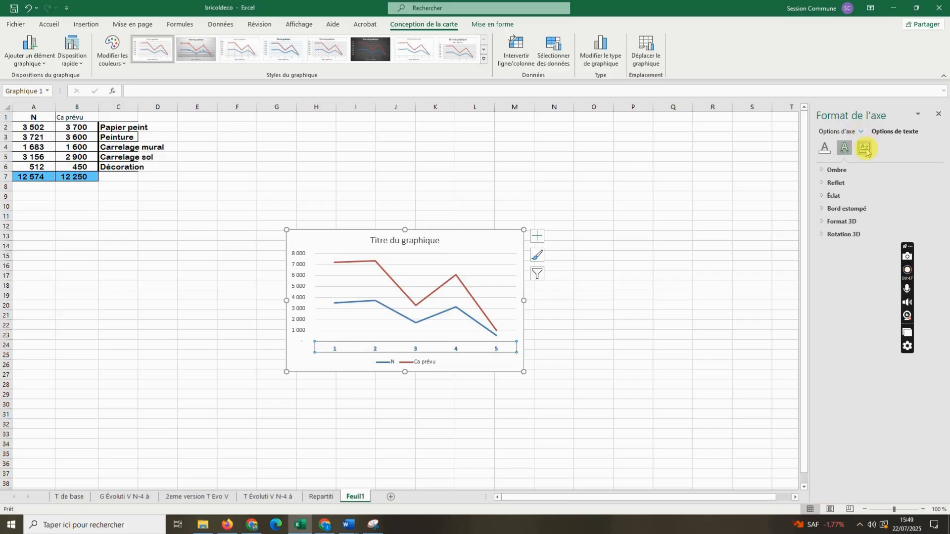
{"action": "left_click", "coordinate": [865, 150]}
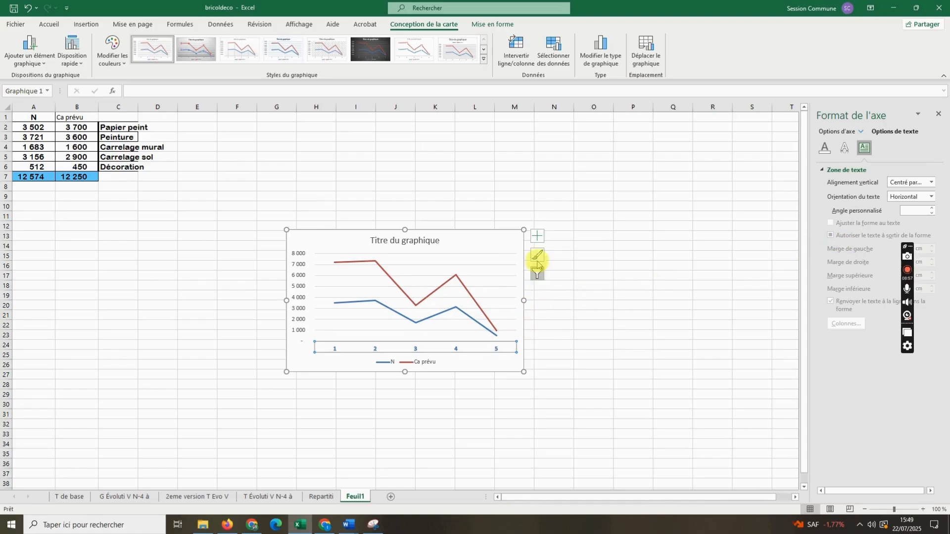
- Add data labels (Étiquettes de données) to both the N and Ca prévu lines of the chart
{"action": "left_click", "coordinate": [537, 238]}
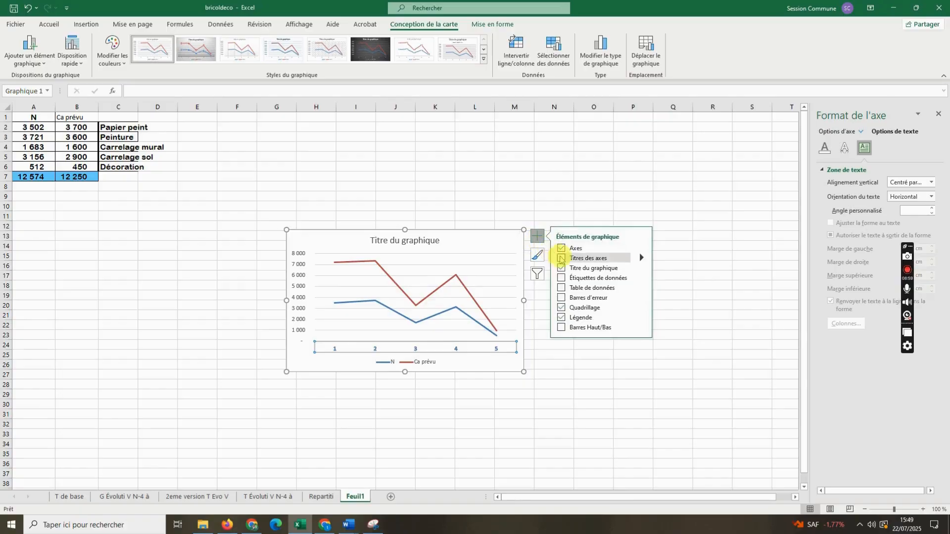
{"action": "left_click", "coordinate": [561, 288]}
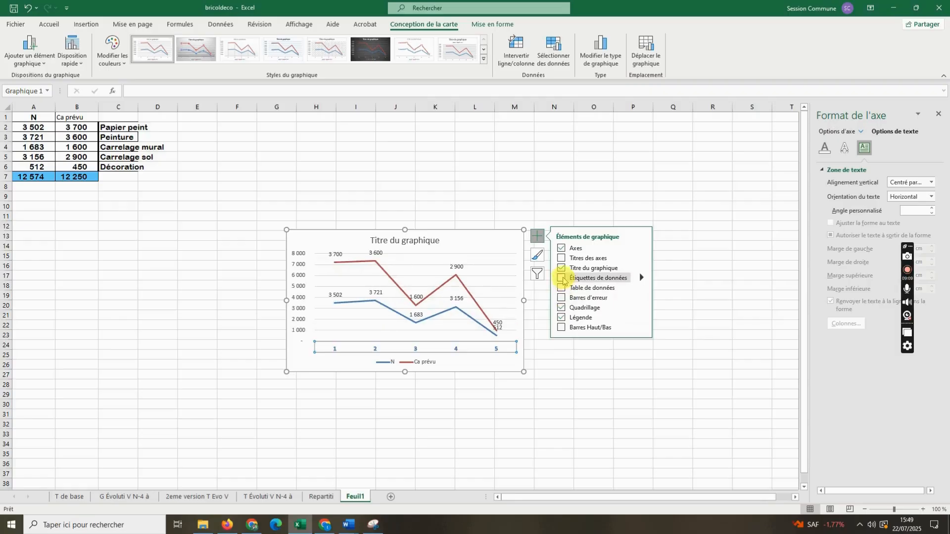
{"action": "left_click", "coordinate": [561, 278]}
{"action": "left_click", "coordinate": [566, 201]}
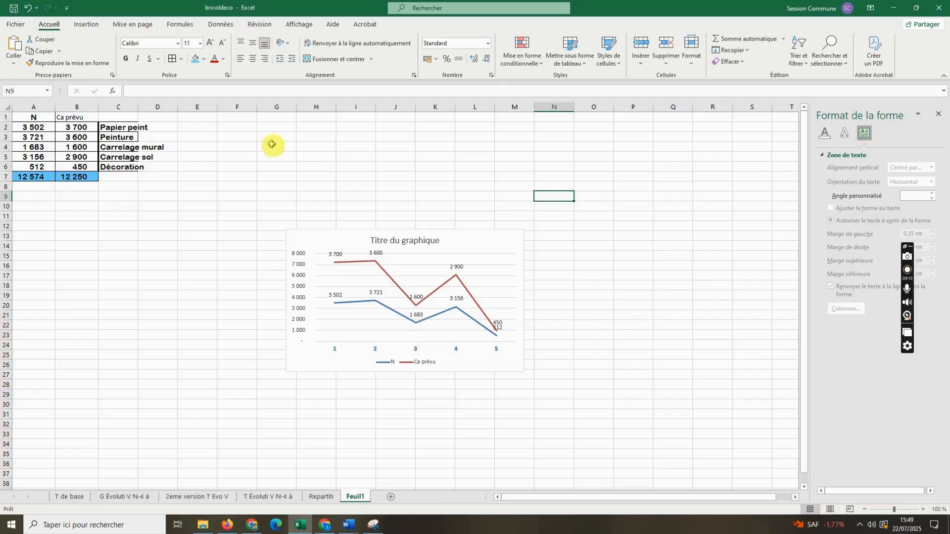
- Widen column C to fit the sector names and number the sectors 1 to 5 in D2:D6
{"action": "left_click", "coordinate": [200, 146]}
{"action": "left_click_drag", "start_coordinate": [139, 106], "coordinate": [167, 106]}
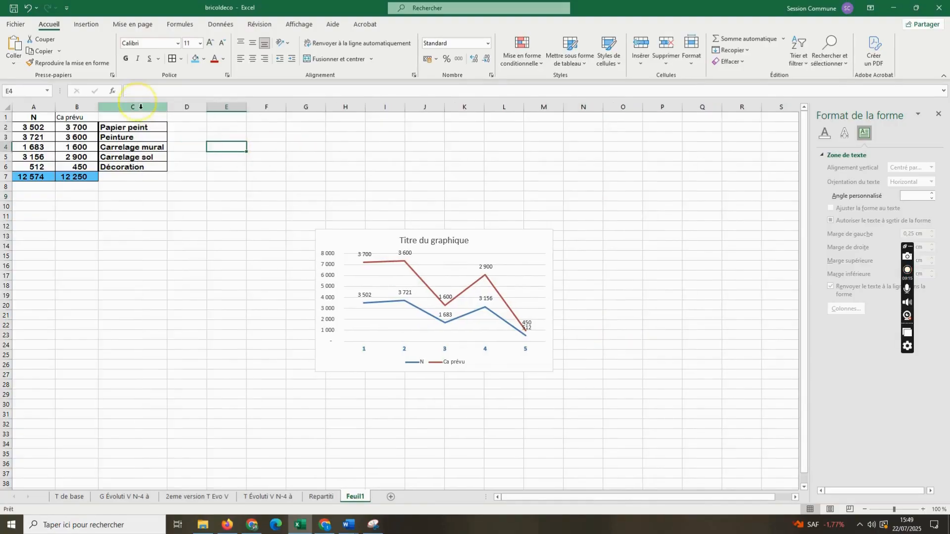
{"action": "left_click", "coordinate": [188, 129]}
{"action": "type", "text": "1"}
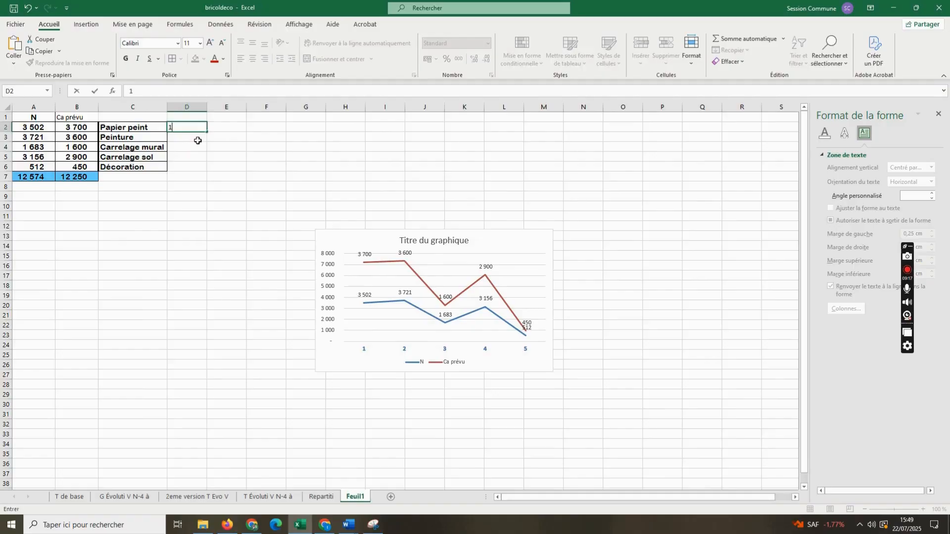
{"action": "key", "text": "Left"}
{"action": "left_click", "coordinate": [192, 139]}
{"action": "type", "text": "2"}
{"action": "key", "text": "Return"}
{"action": "type", "text": "3"}
{"action": "key", "text": "Return"}
{"action": "type", "text": "4"}
{"action": "key", "text": "Return"}
{"action": "type", "text": "5"}
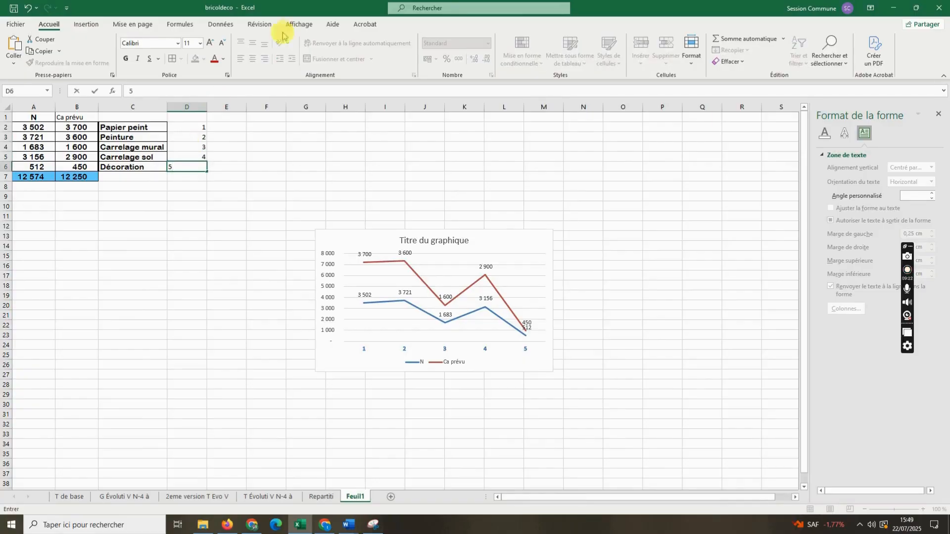
{"action": "left_click", "coordinate": [424, 197]}
{"action": "left_click", "coordinate": [29, 128]}
{"action": "left_click_drag", "start_coordinate": [47, 122], "coordinate": [144, 149]}
{"action": "left_click", "coordinate": [577, 250]}
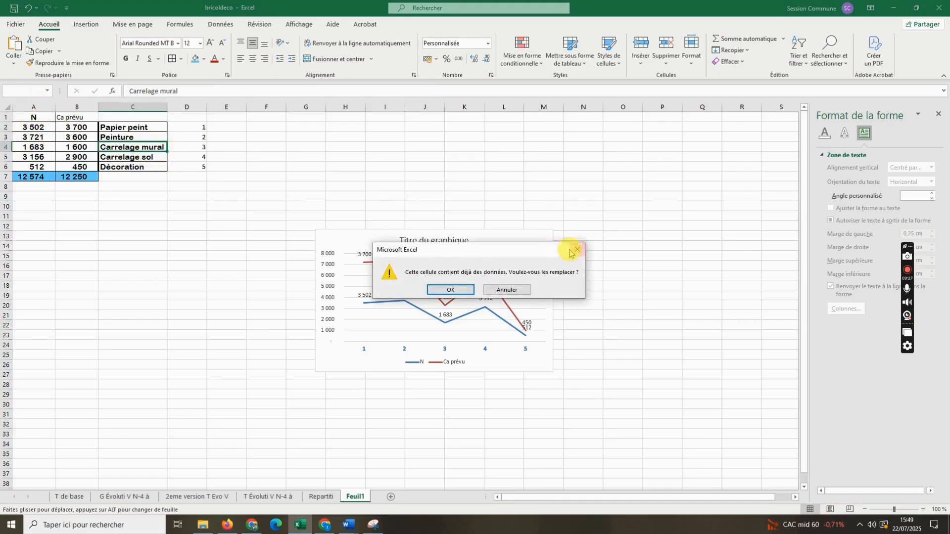
- Set the font of the table range A1:D7 to Arial
{"action": "left_click_drag", "start_coordinate": [29, 116], "coordinate": [195, 179]}
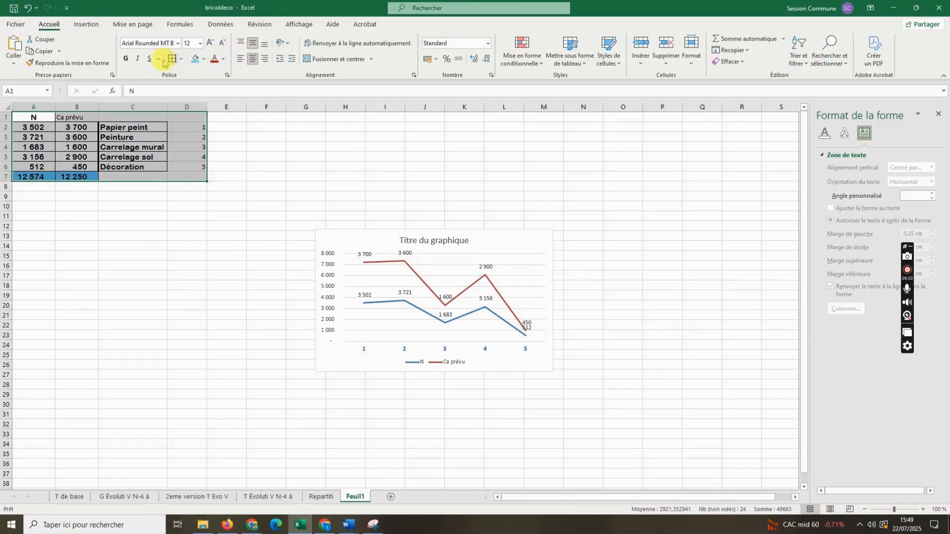
{"action": "left_click", "coordinate": [126, 60]}
{"action": "left_click", "coordinate": [127, 61]}
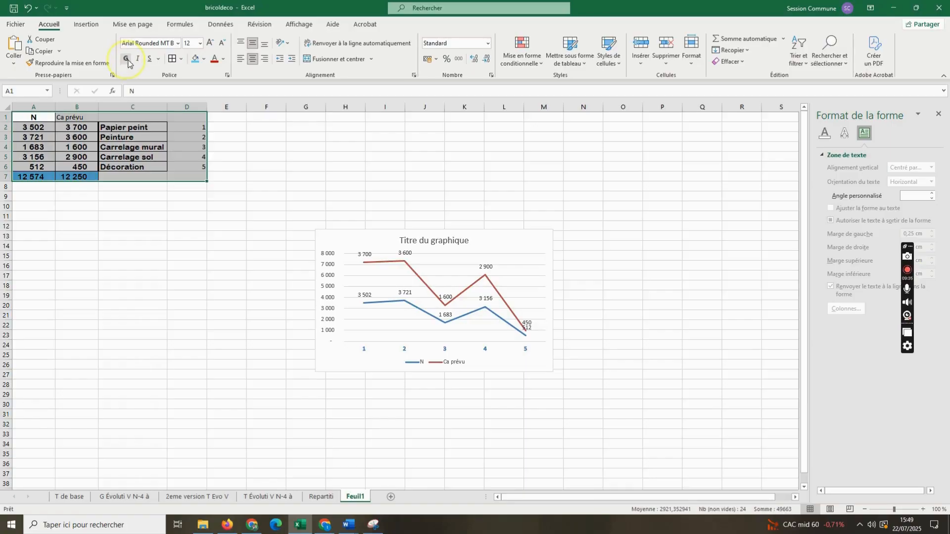
{"action": "left_click", "coordinate": [177, 44]}
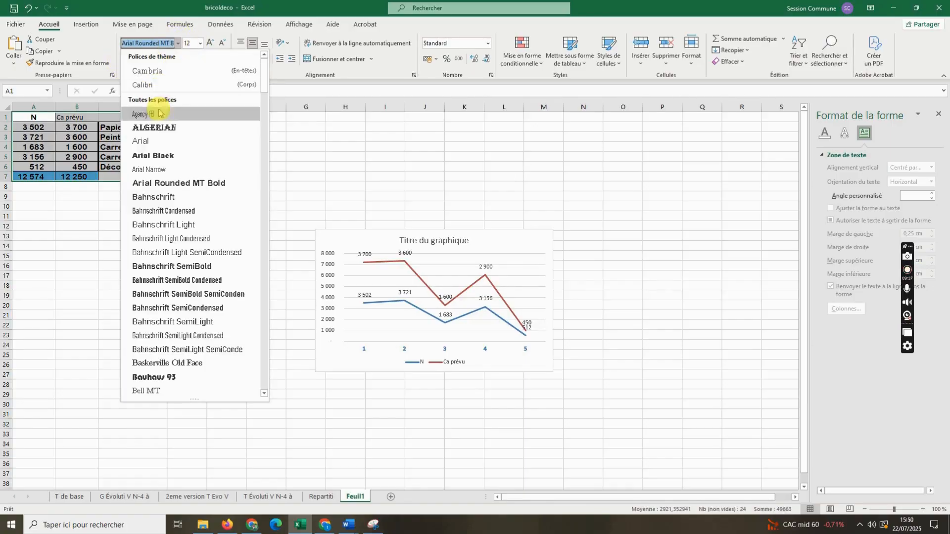
{"action": "left_click", "coordinate": [156, 142]}
{"action": "key", "text": "ctrl+a"}
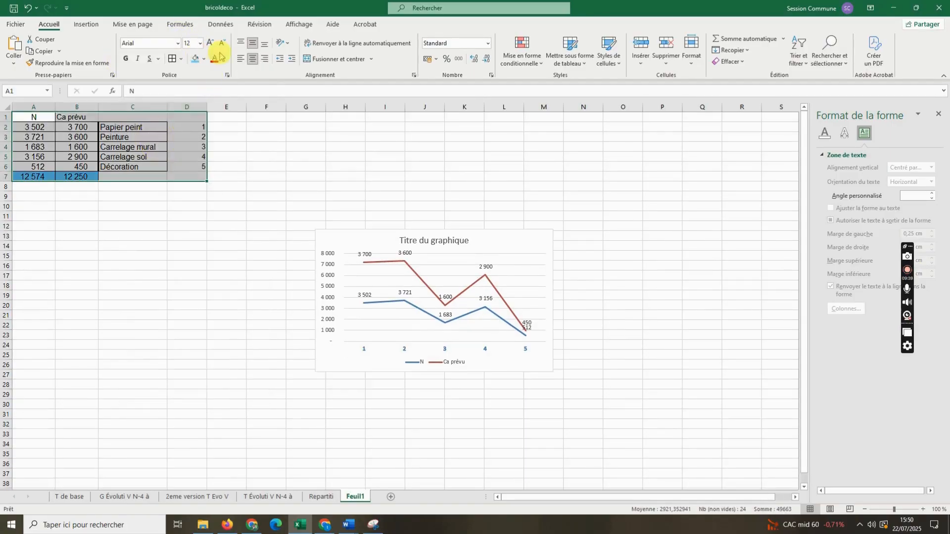
- Centre the contents of A1:D7 horizontally and apply borders to all its cells
{"action": "left_click", "coordinate": [253, 60]}
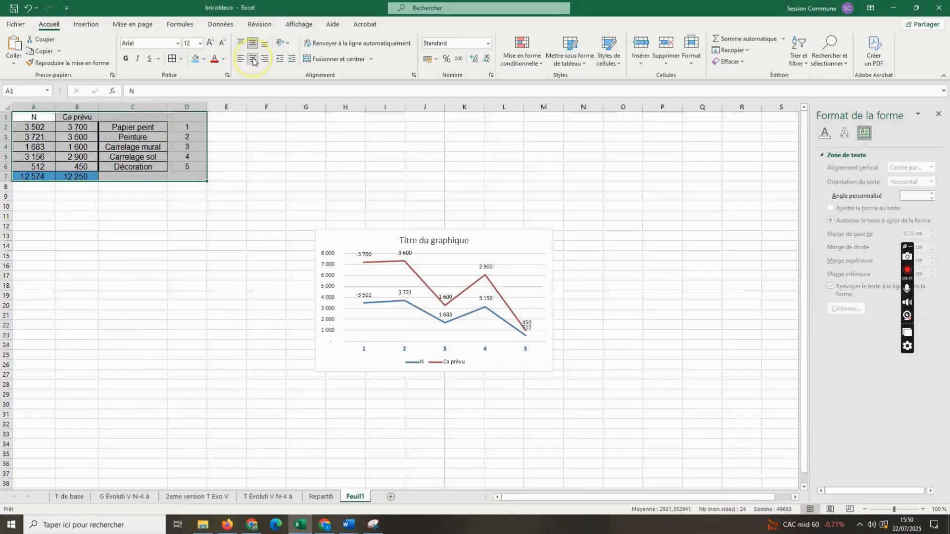
{"action": "left_click", "coordinate": [173, 59]}
{"action": "left_click", "coordinate": [353, 154]}
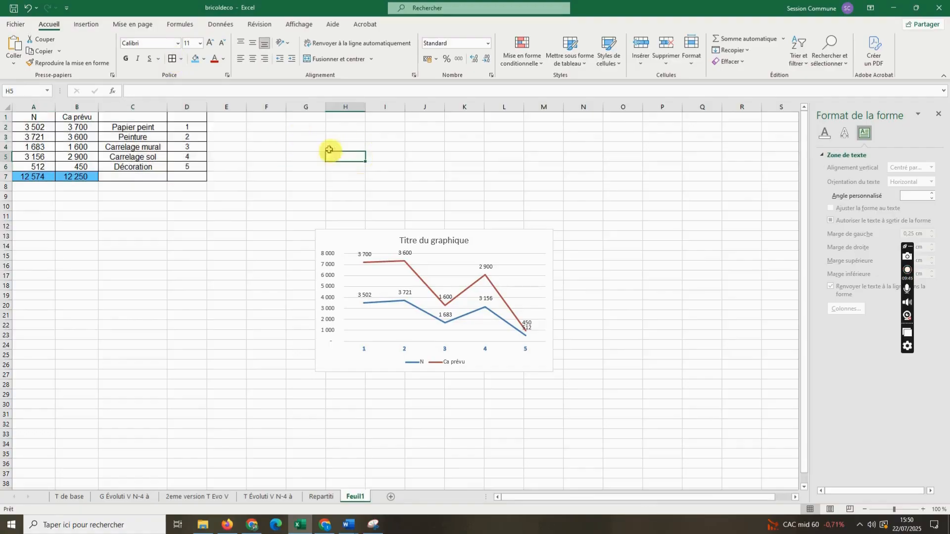
- Enter the headings "Numéro du type" in D1 and "Type" in C1, and autofit column D
{"action": "left_click", "coordinate": [191, 117]}
{"action": "type", "text": "Num"}
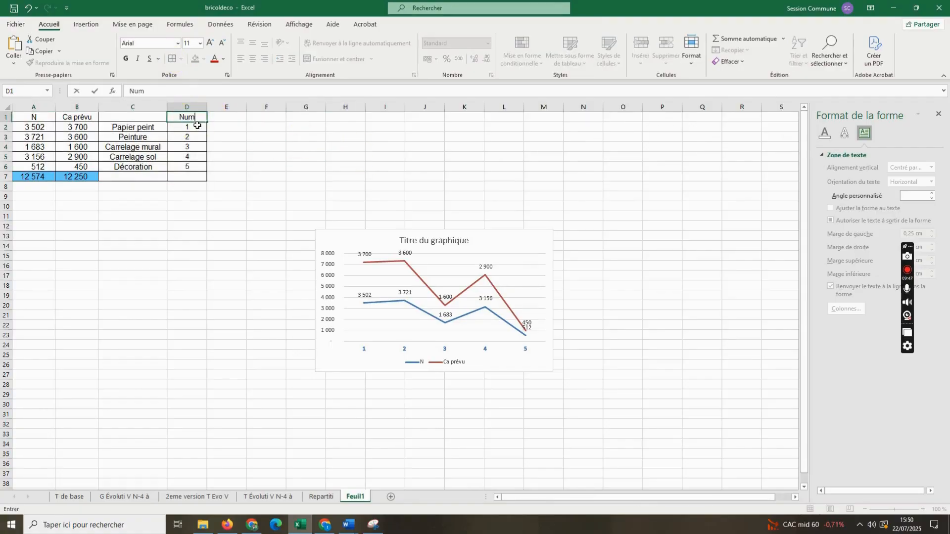
{"action": "type", "text": "éro du type"}
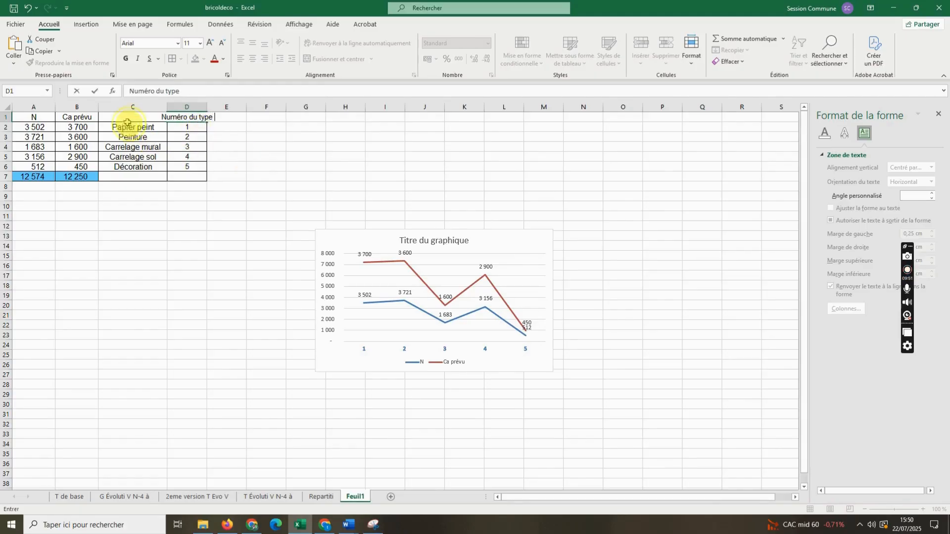
{"action": "left_click", "coordinate": [129, 120]}
{"action": "type", "text": "Type"}
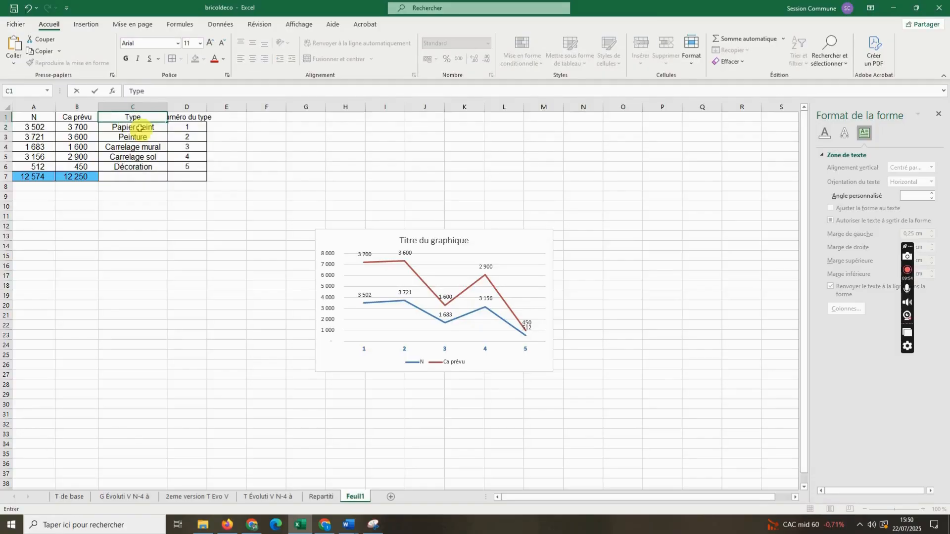
{"action": "left_click", "coordinate": [198, 226]}
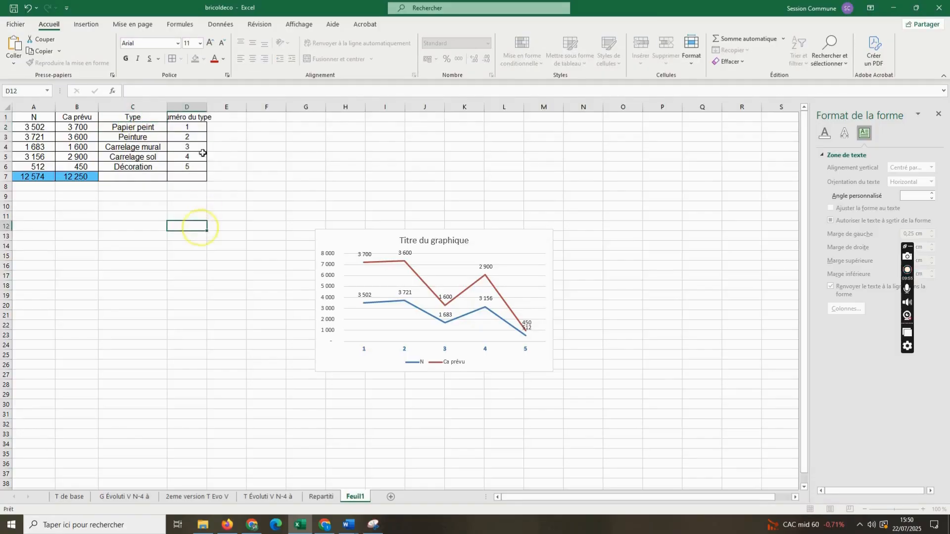
{"action": "double_click", "coordinate": [207, 106]}
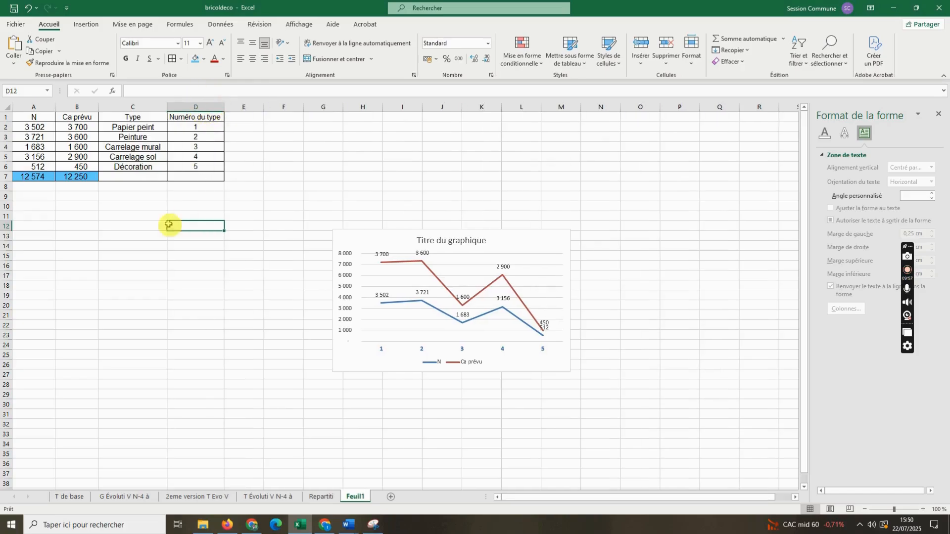
- Move the two totals from A7:B7 down to A10:B10
{"action": "left_click", "coordinate": [135, 177]}
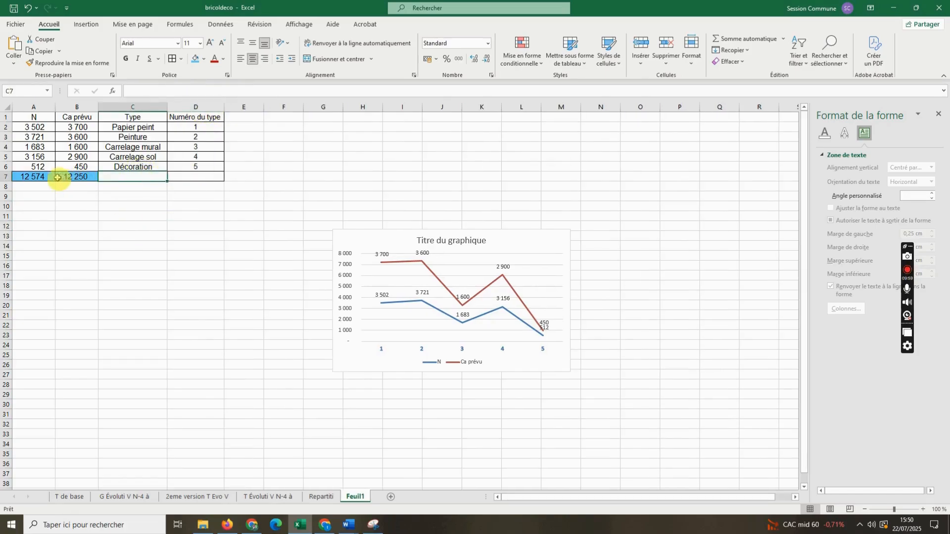
{"action": "left_click_drag", "start_coordinate": [33, 177], "coordinate": [82, 177]}
{"action": "right_click", "coordinate": [81, 178]}
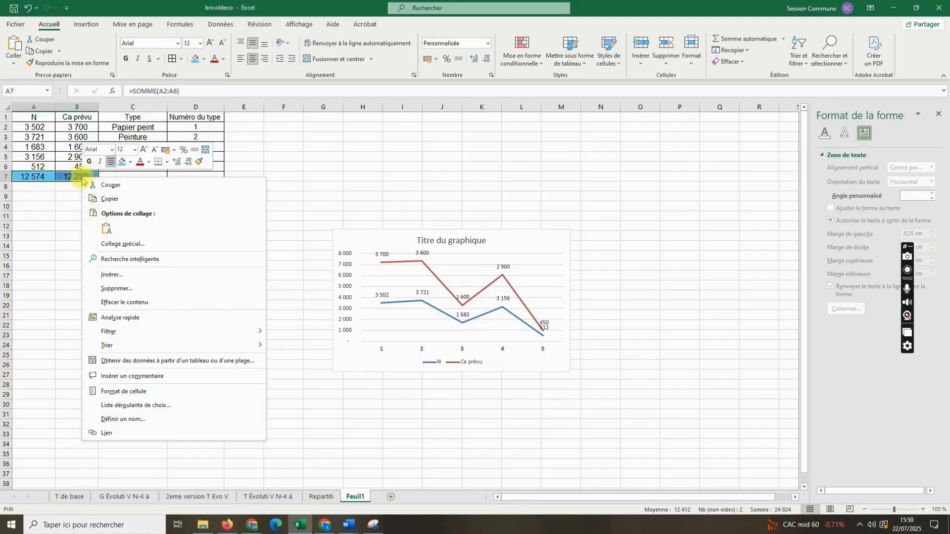
{"action": "left_click", "coordinate": [97, 198]}
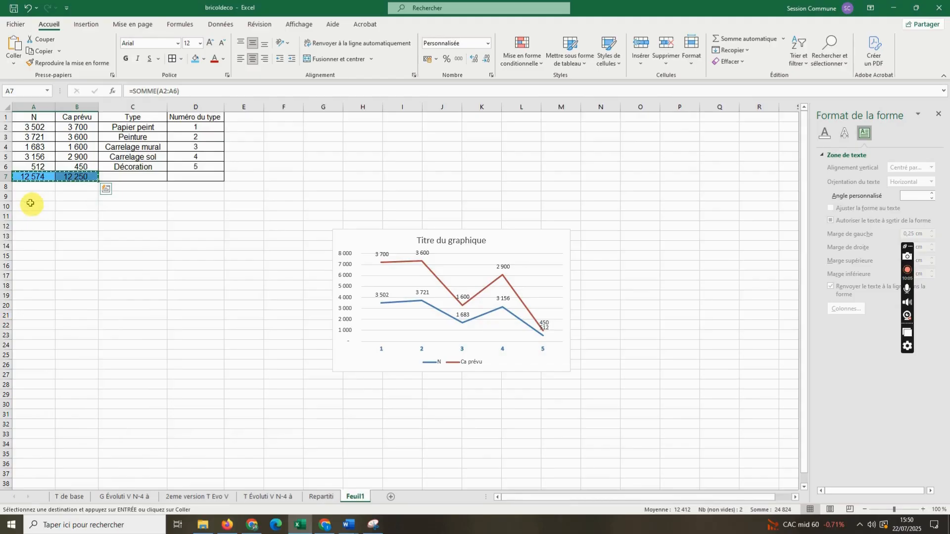
{"action": "left_click_drag", "start_coordinate": [31, 202], "coordinate": [88, 208]}
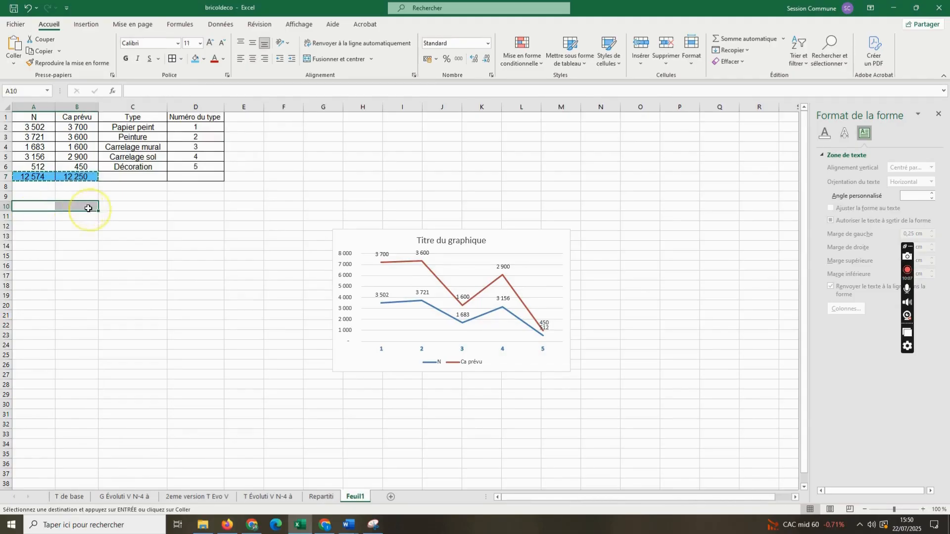
{"action": "key", "text": "Return"}
{"action": "left_click", "coordinate": [85, 244]}
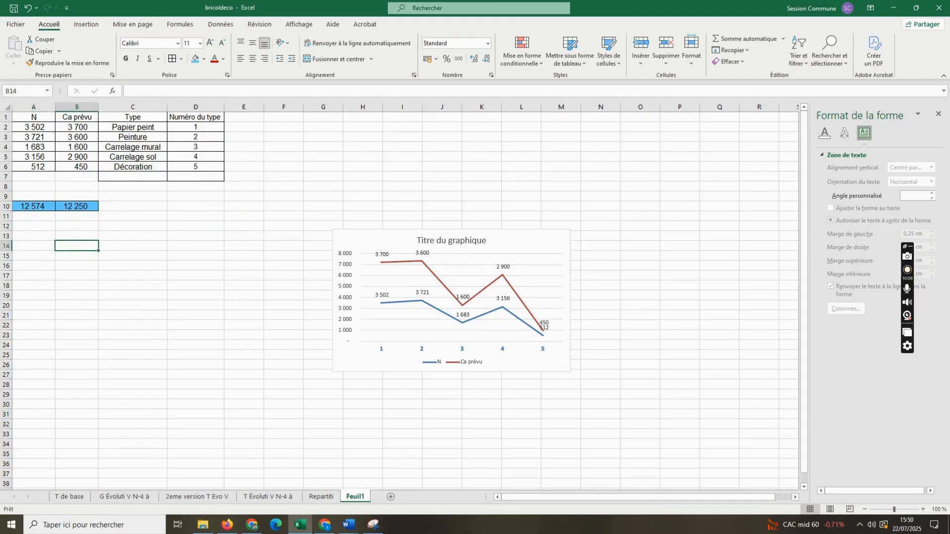
- Enter the label "Total N" in A9
{"action": "left_click", "coordinate": [32, 195]}
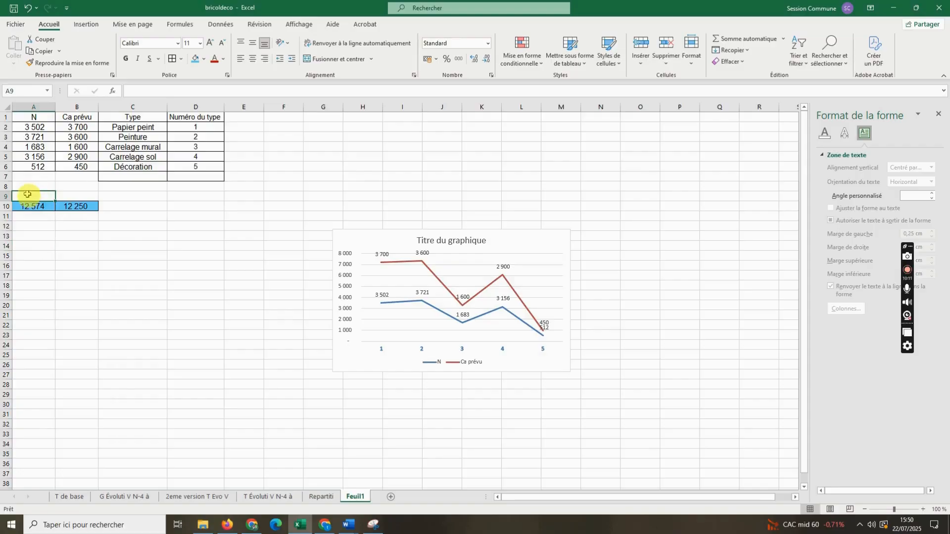
{"action": "type", "text": "Total N"}
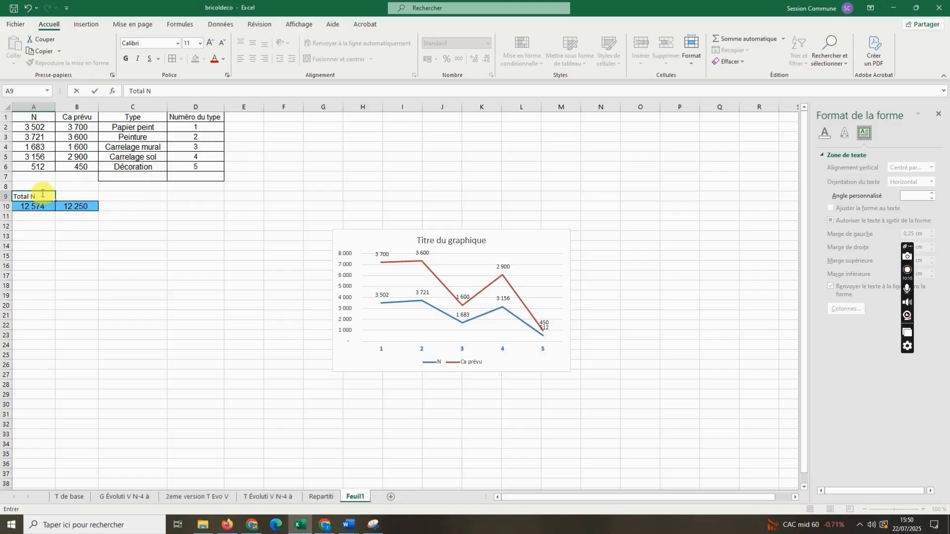
{"action": "left_click", "coordinate": [75, 118]}
- Rename the headings in A1 and B1 as "Ca N réalisé" and "Ca N prévu"
{"action": "left_click", "coordinate": [35, 119]}
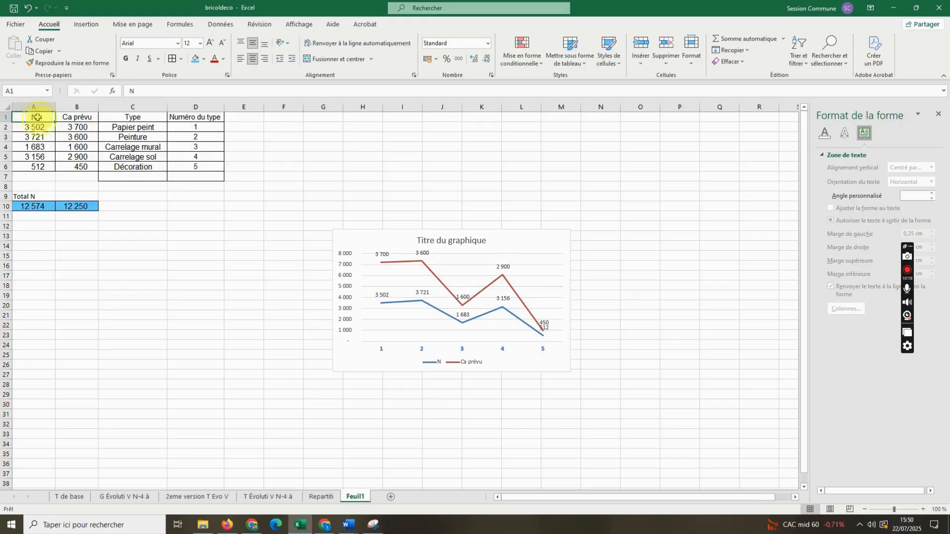
{"action": "left_click", "coordinate": [157, 89]}
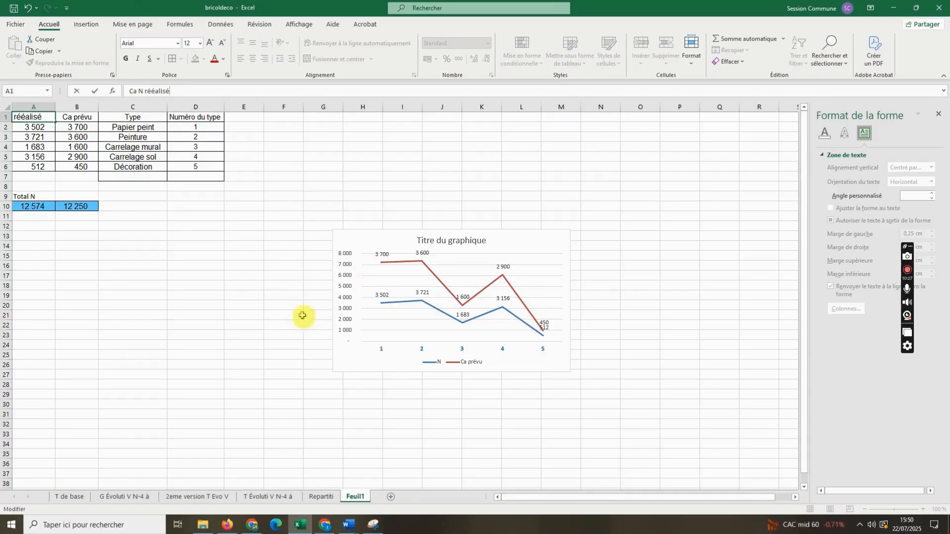
{"action": "key", "text": "BackSpace"}
{"action": "left_click_drag", "start_coordinate": [166, 249], "coordinate": [198, 255]}
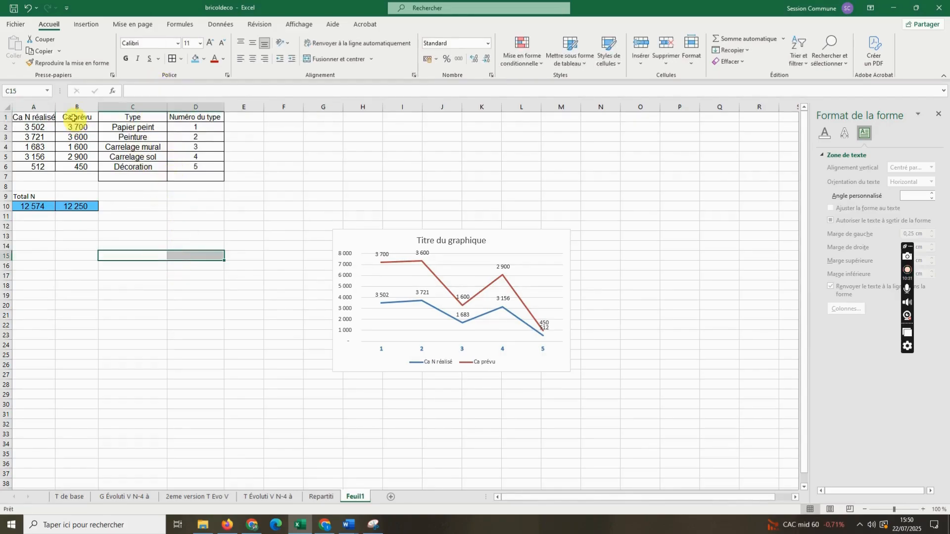
{"action": "left_click", "coordinate": [73, 118]}
{"action": "left_click", "coordinate": [137, 93]}
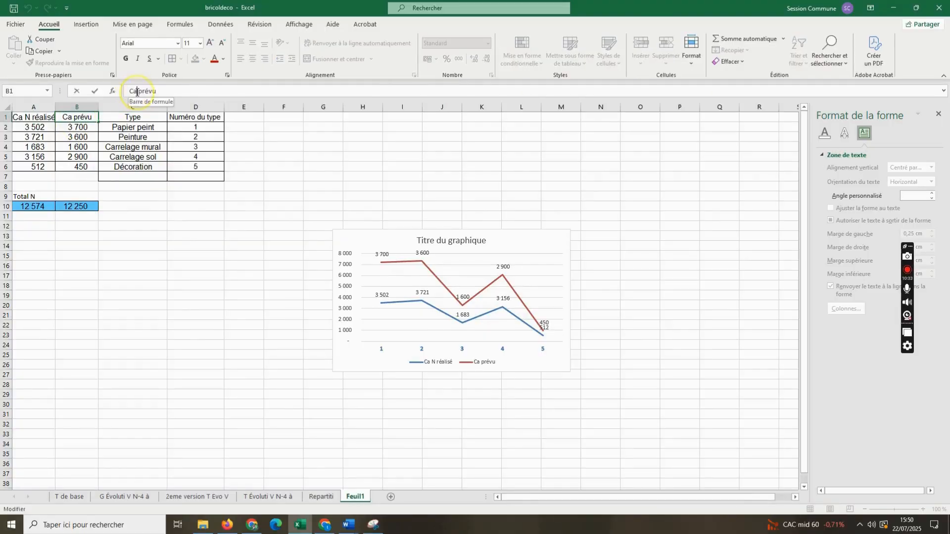
{"action": "type", "text": "N"}
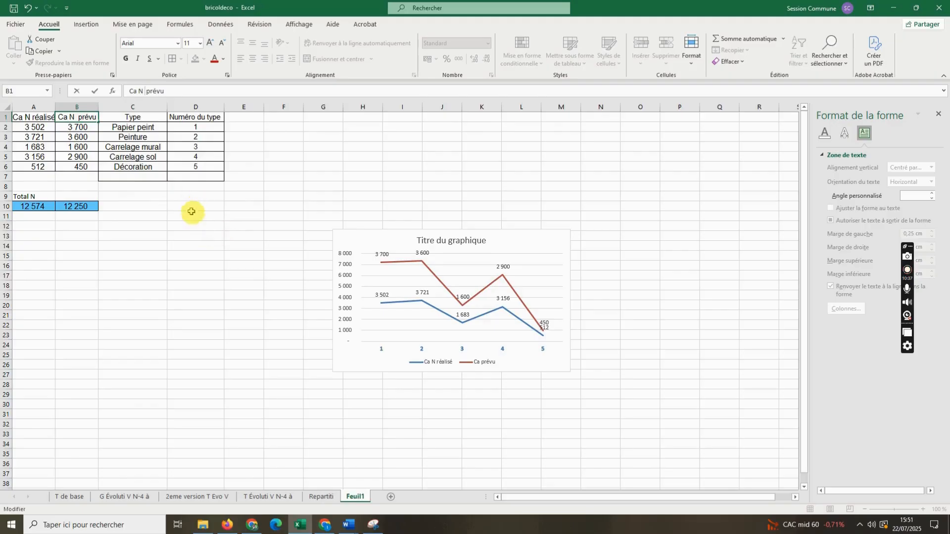
- Set the font size of the headings in A1:D1 to 10
{"action": "left_click_drag", "start_coordinate": [203, 118], "coordinate": [29, 117]}
{"action": "left_click", "coordinate": [201, 43]}
{"action": "left_click", "coordinate": [192, 73]}
{"action": "left_click", "coordinate": [213, 225]}
- Copy the headings in A1:B1 to A9:B9 above the totals
{"action": "left_click_drag", "start_coordinate": [33, 117], "coordinate": [79, 119]}
{"action": "key", "text": "ctrl+c"}
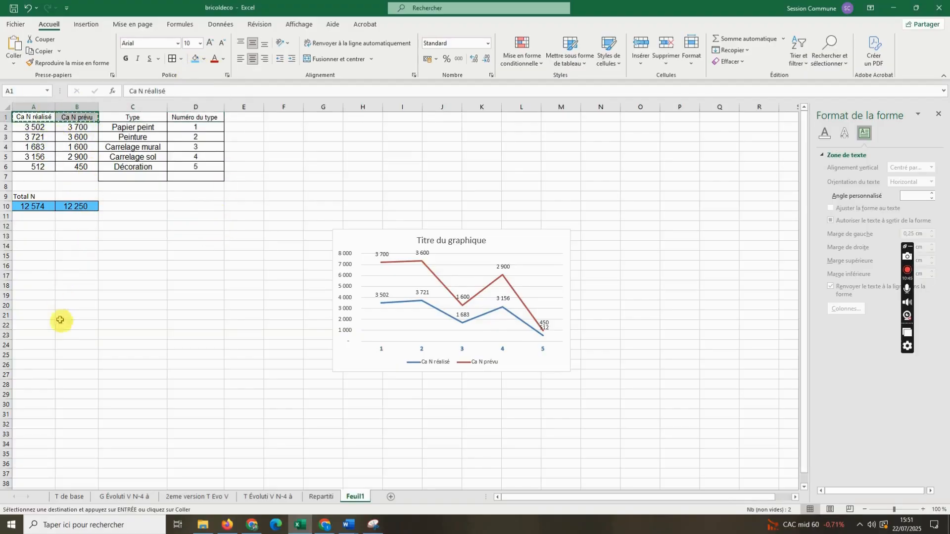
{"action": "left_click_drag", "start_coordinate": [40, 196], "coordinate": [103, 198]}
{"action": "key", "text": "ctrl+v"}
{"action": "left_click", "coordinate": [130, 276]}
- Replace the blue fill of the totals table A9:B10 with white
{"action": "left_click_drag", "start_coordinate": [30, 197], "coordinate": [76, 209]}
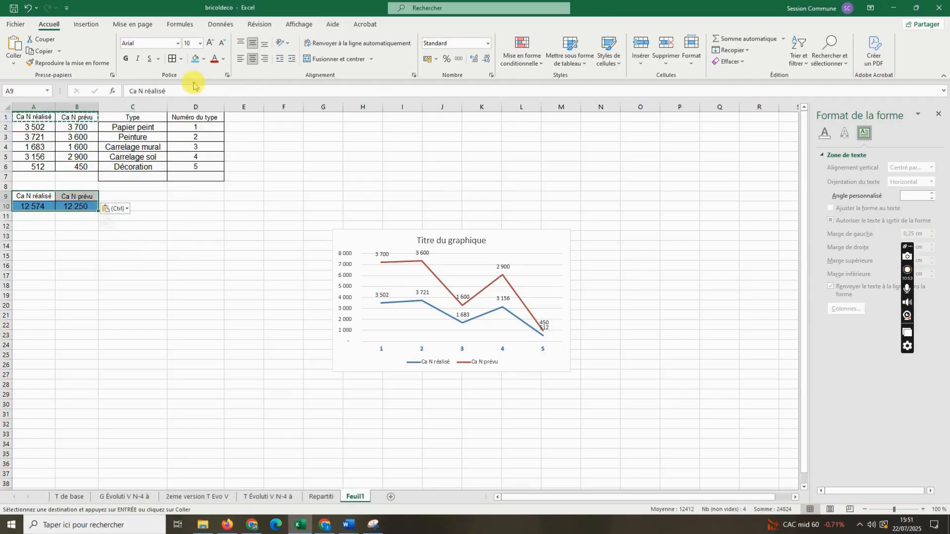
{"action": "left_click", "coordinate": [203, 59]}
{"action": "left_click", "coordinate": [195, 85]}
{"action": "left_click", "coordinate": [282, 304]}
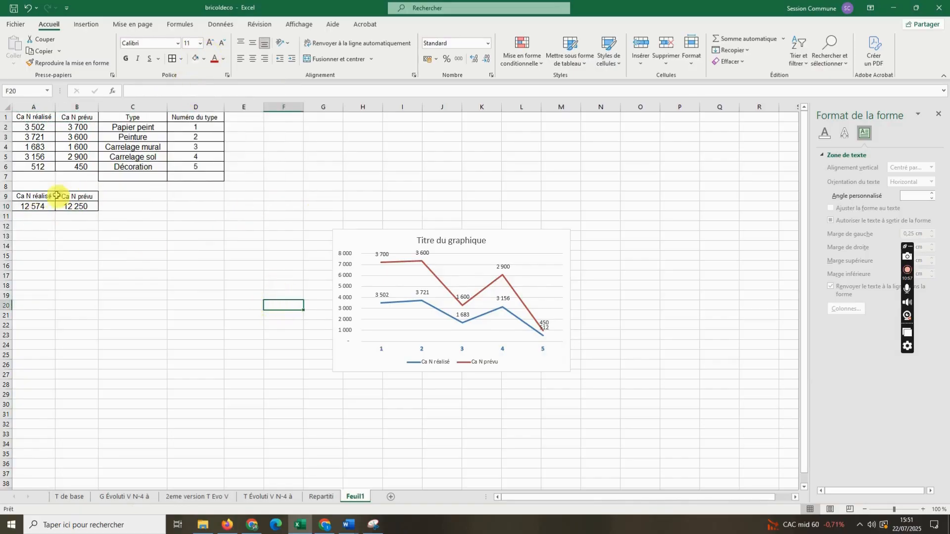
{"action": "left_click", "coordinate": [32, 206]}
{"action": "left_click_drag", "start_coordinate": [32, 197], "coordinate": [77, 204]}
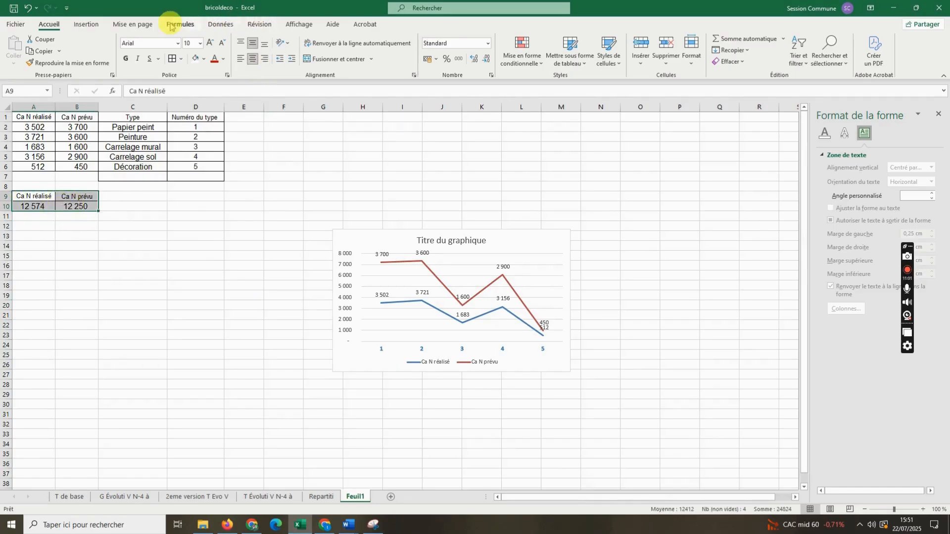
{"action": "left_click", "coordinate": [85, 25]}
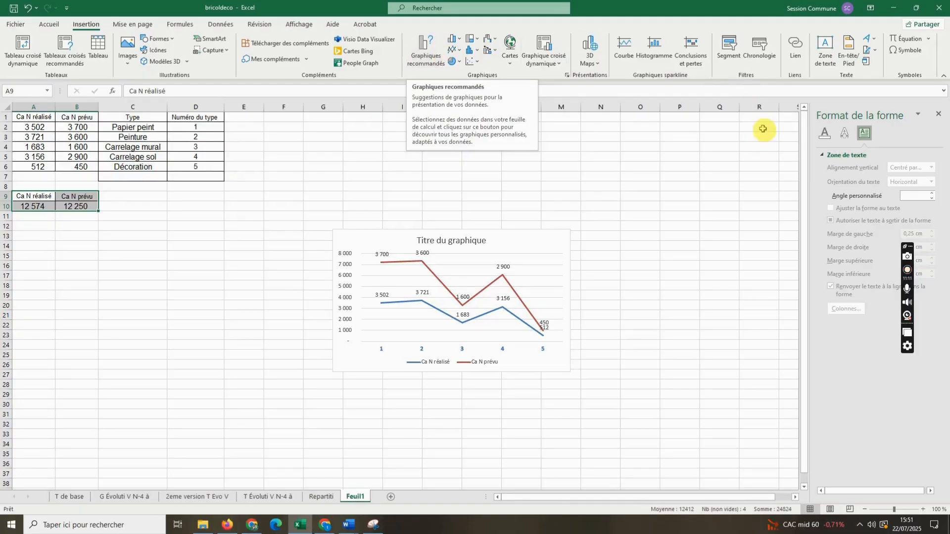
{"action": "left_click", "coordinate": [459, 50]}
{"action": "left_click", "coordinate": [396, 165]}
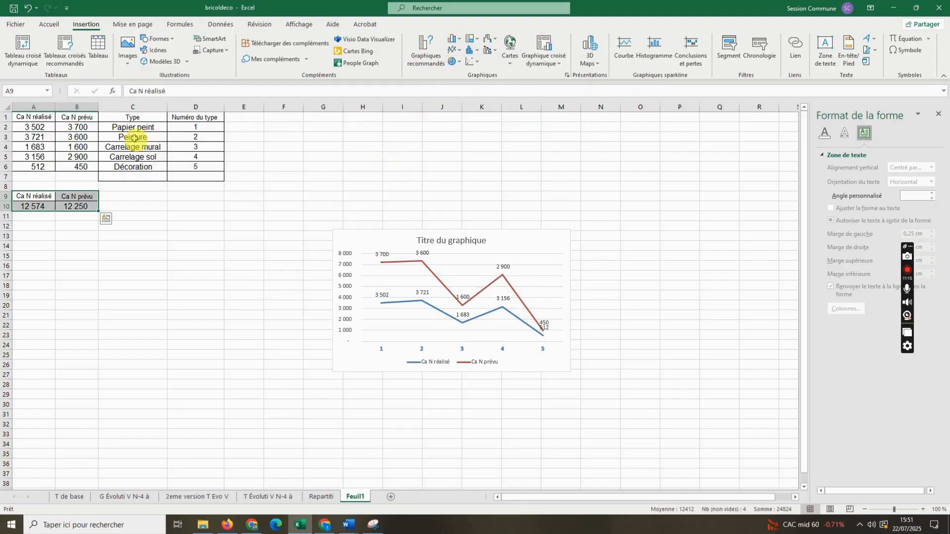
{"action": "left_click_drag", "start_coordinate": [24, 129], "coordinate": [78, 167]}
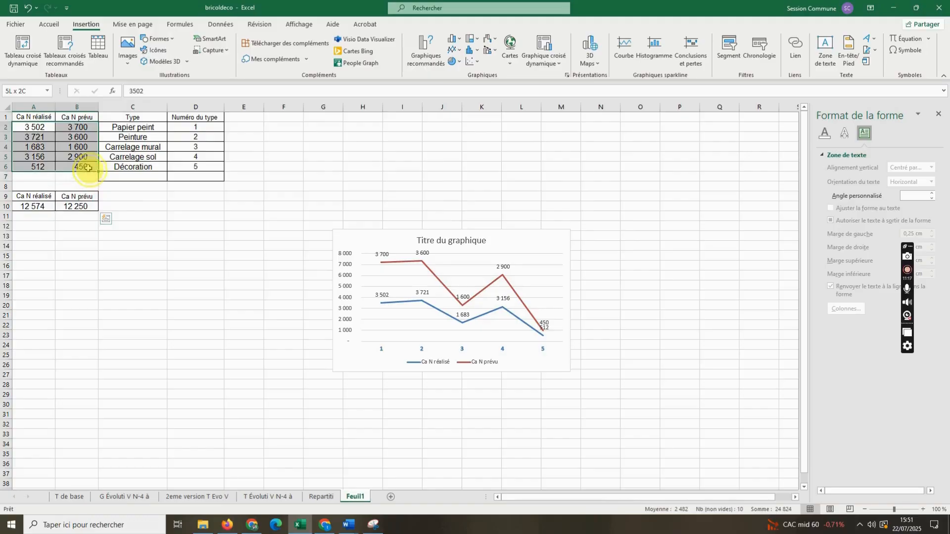
{"action": "left_click", "coordinate": [473, 61]}
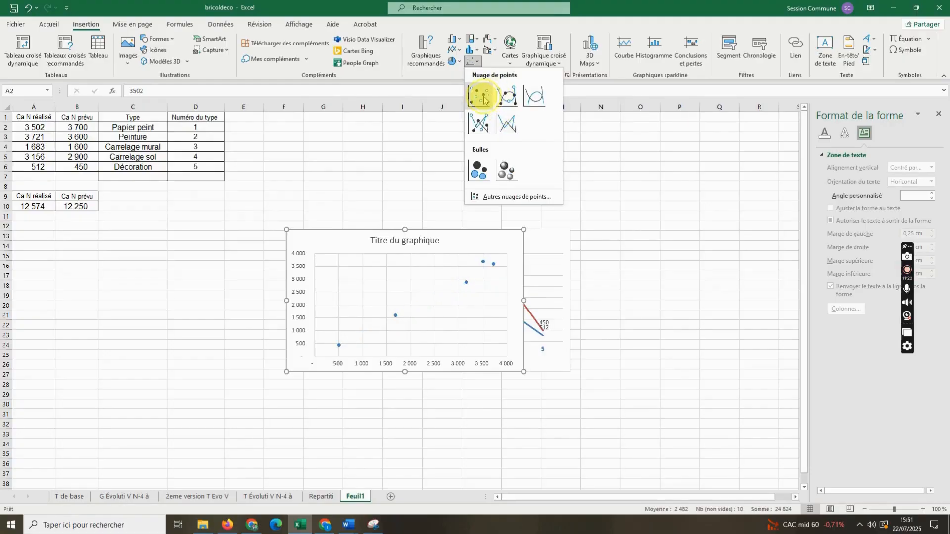
{"action": "left_click", "coordinate": [101, 238]}
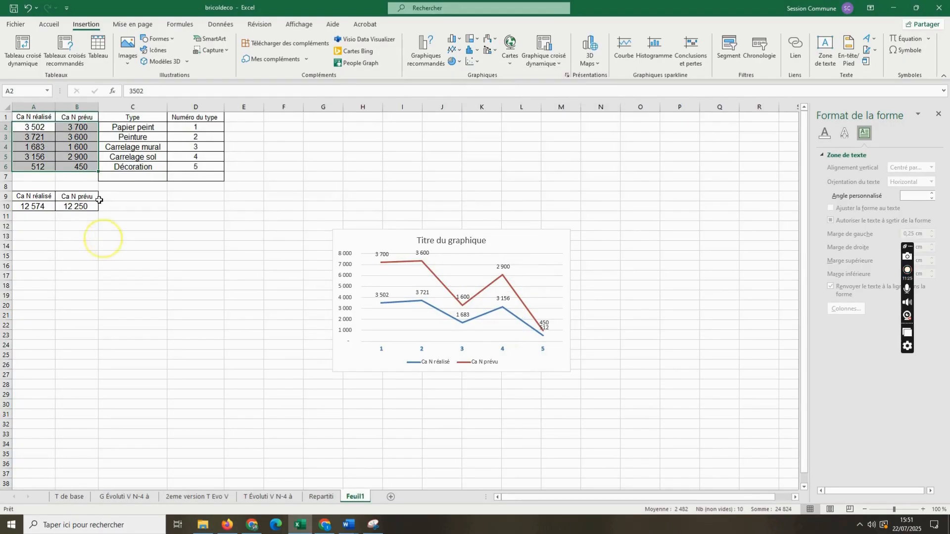
- Insert a scatter chart with smooth lines and markers from the realised sales in A2:A6
{"action": "left_click_drag", "start_coordinate": [35, 128], "coordinate": [34, 167]}
{"action": "left_click", "coordinate": [471, 61]}
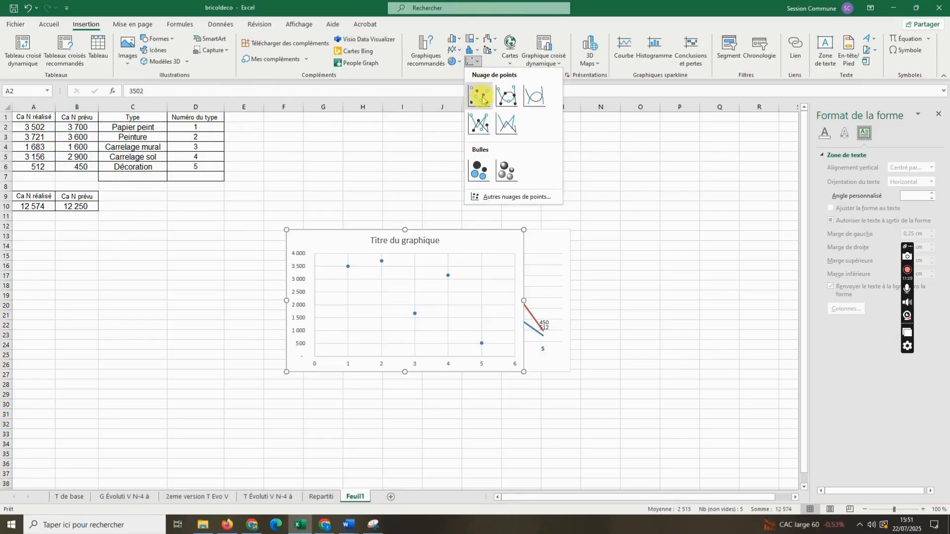
{"action": "left_click", "coordinate": [505, 97]}
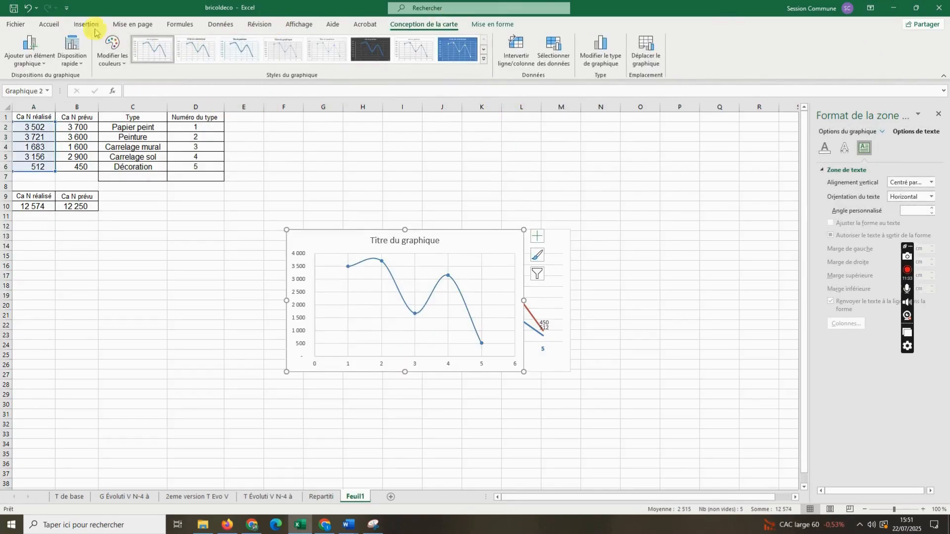
{"action": "left_click", "coordinate": [15, 25]}
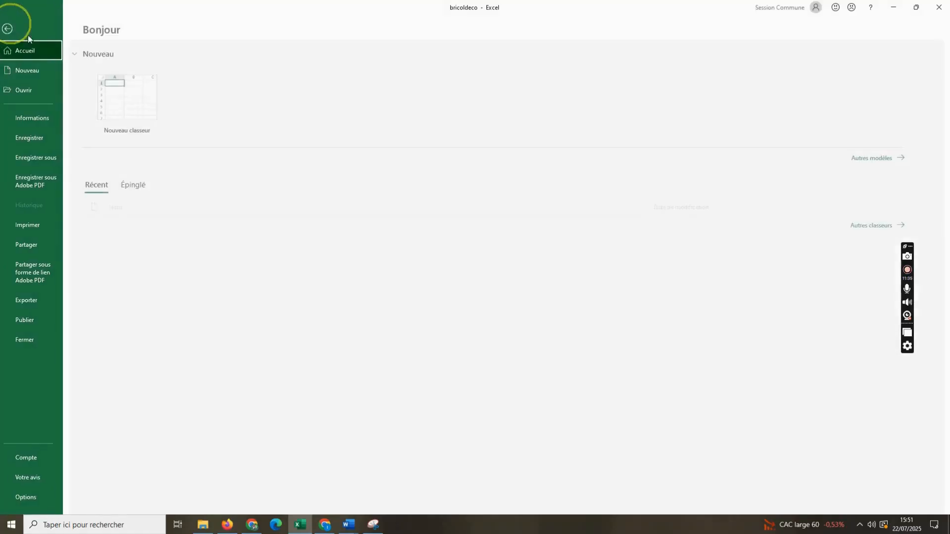
{"action": "left_click", "coordinate": [14, 28]}
{"action": "left_click", "coordinate": [49, 25]}
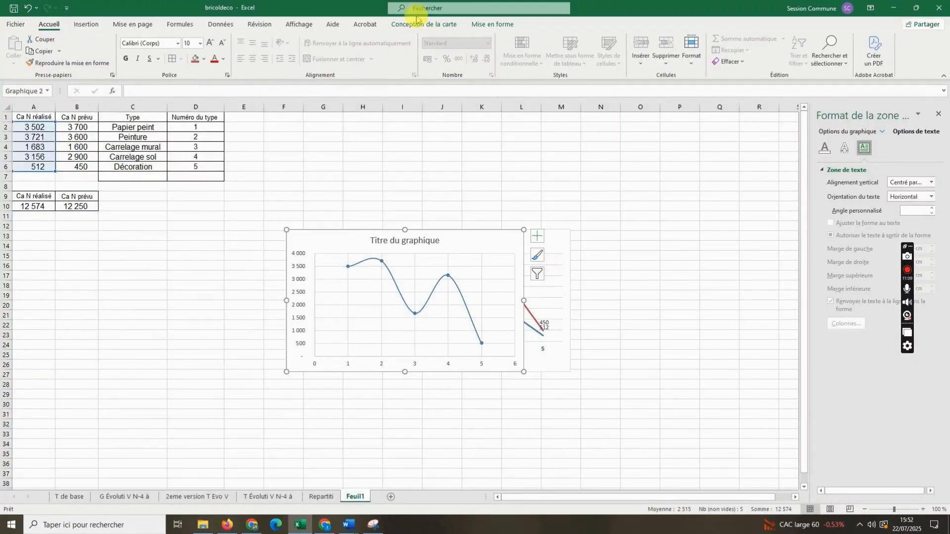
{"action": "left_click", "coordinate": [85, 24]}
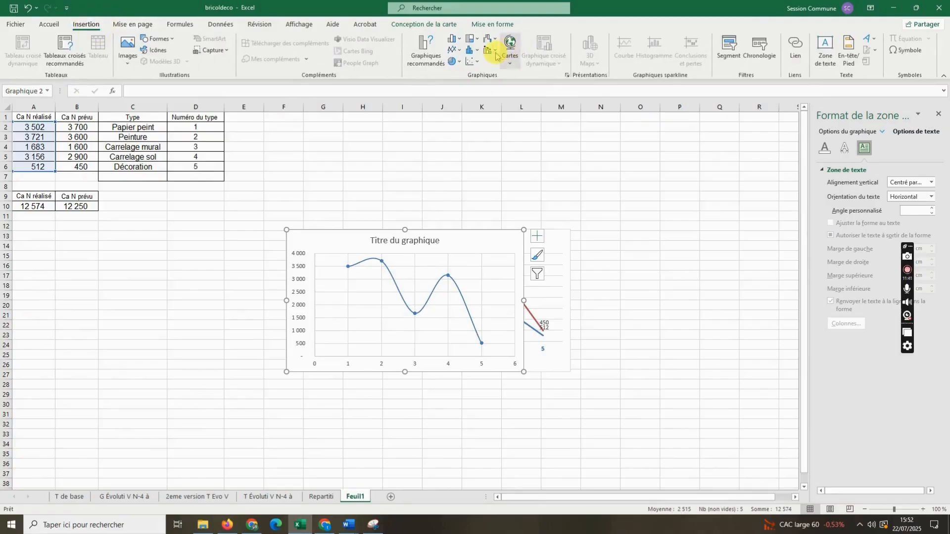
{"action": "left_click", "coordinate": [491, 54]}
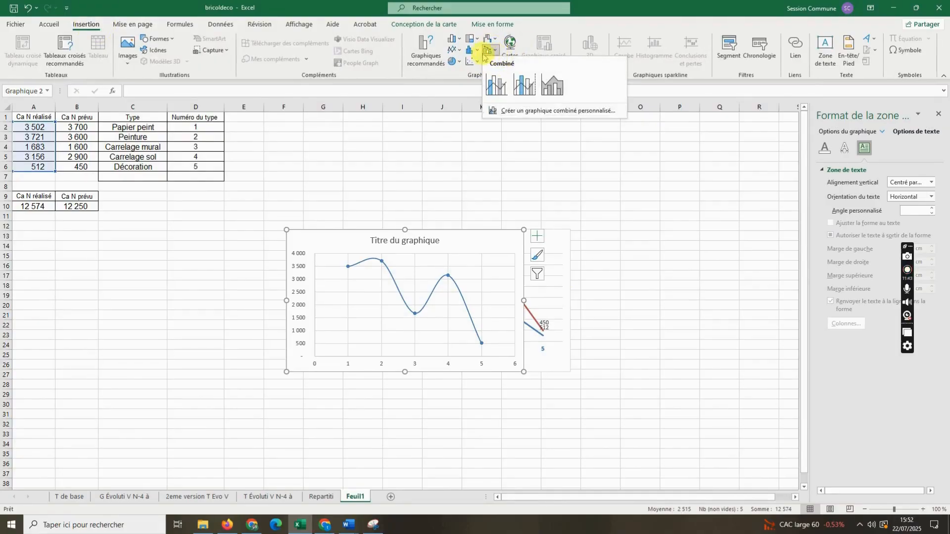
{"action": "left_click", "coordinate": [476, 50]}
{"action": "left_click", "coordinate": [459, 71]}
{"action": "left_click", "coordinate": [476, 62]}
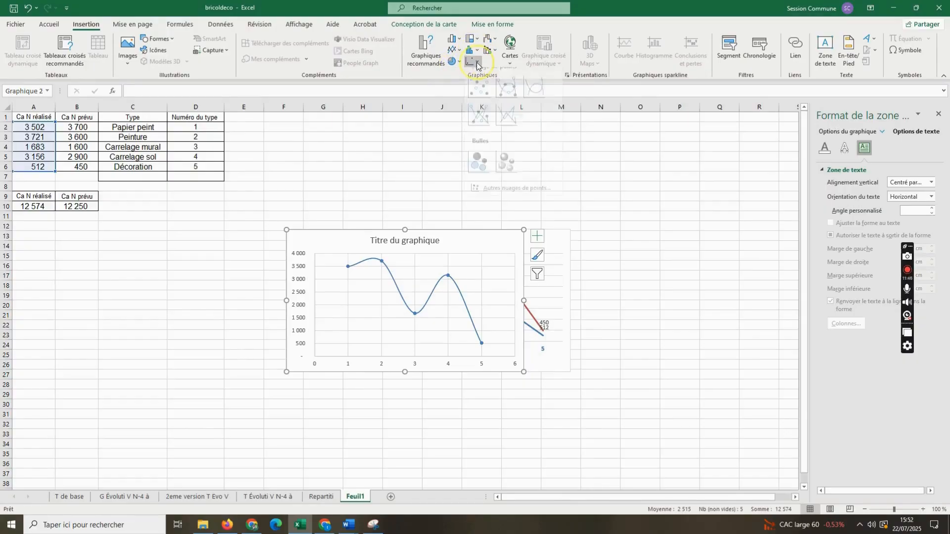
- Delete the smooth-line scatter chart of the realised sales
{"action": "left_click", "coordinate": [345, 165]}
{"action": "key", "text": "Delete"}
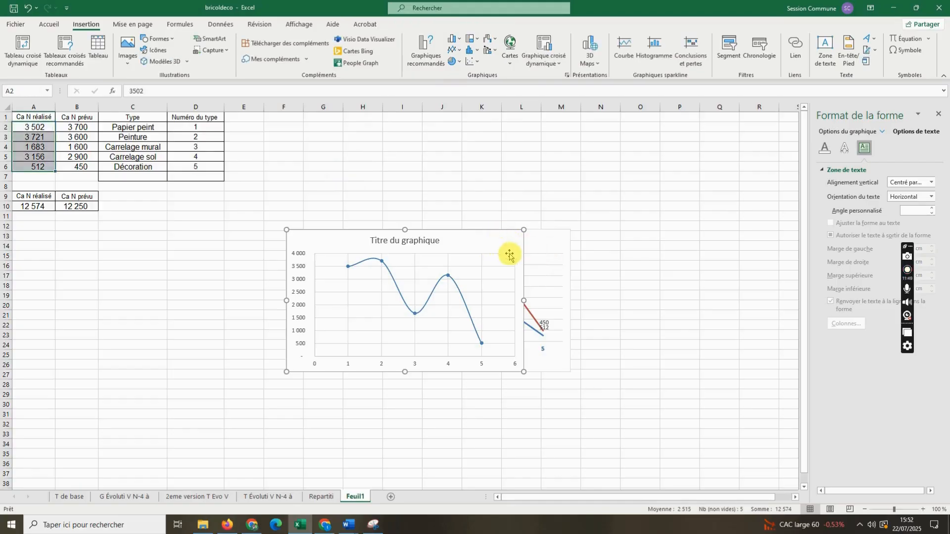
- Try to insert a combo chart from the realised sales in A2:A6 alone
{"action": "left_click_drag", "start_coordinate": [35, 129], "coordinate": [37, 167]}
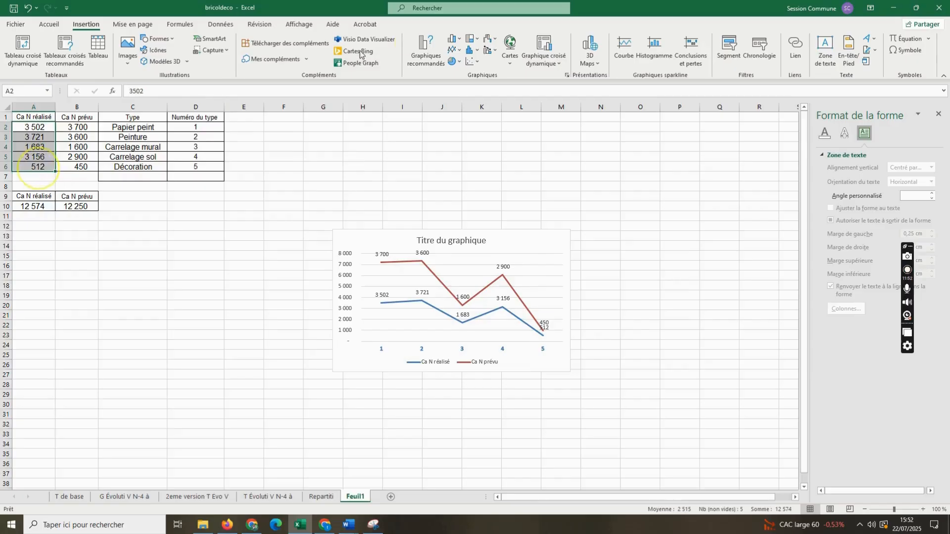
{"action": "left_click", "coordinate": [491, 50]}
{"action": "left_click", "coordinate": [496, 85]}
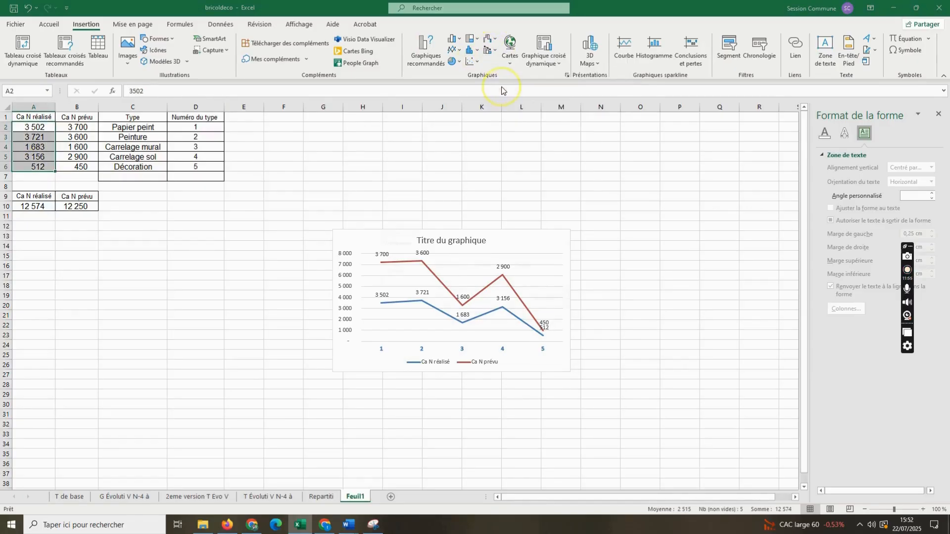
{"action": "left_click", "coordinate": [550, 296]}
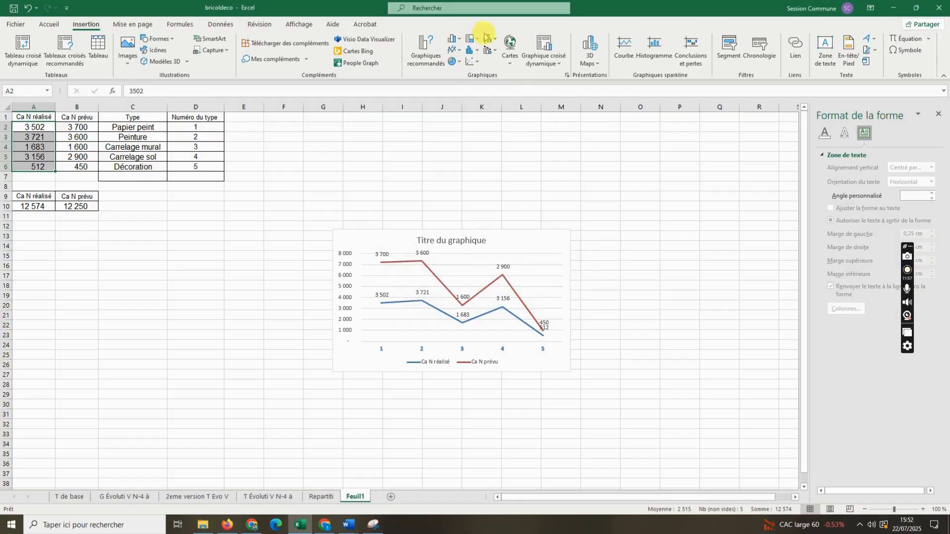
{"action": "left_click", "coordinate": [491, 50]}
{"action": "left_click", "coordinate": [513, 82]}
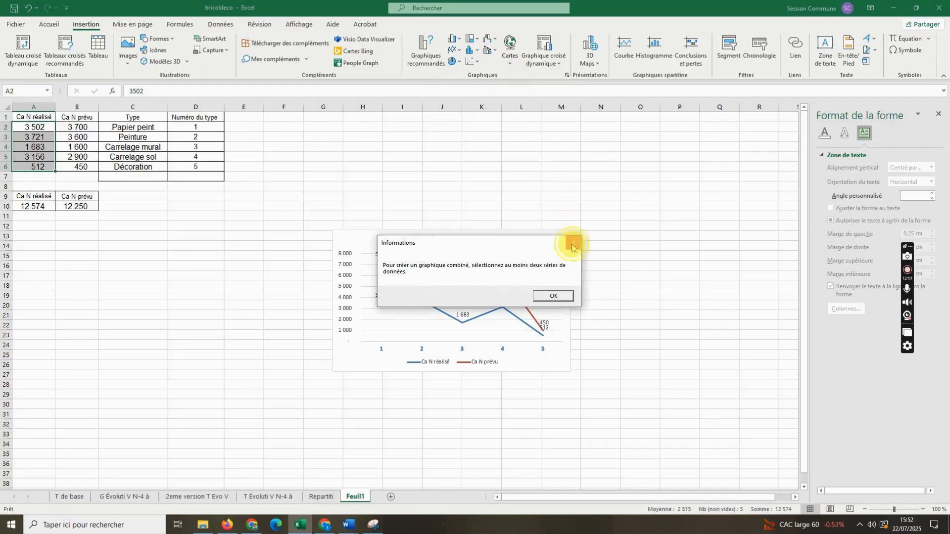
{"action": "left_click", "coordinate": [571, 243]}
- Insert a clustered column and line combo chart from the realised and forecast sales in A2:B6, and delete it again
{"action": "left_click_drag", "start_coordinate": [39, 127], "coordinate": [79, 166]}
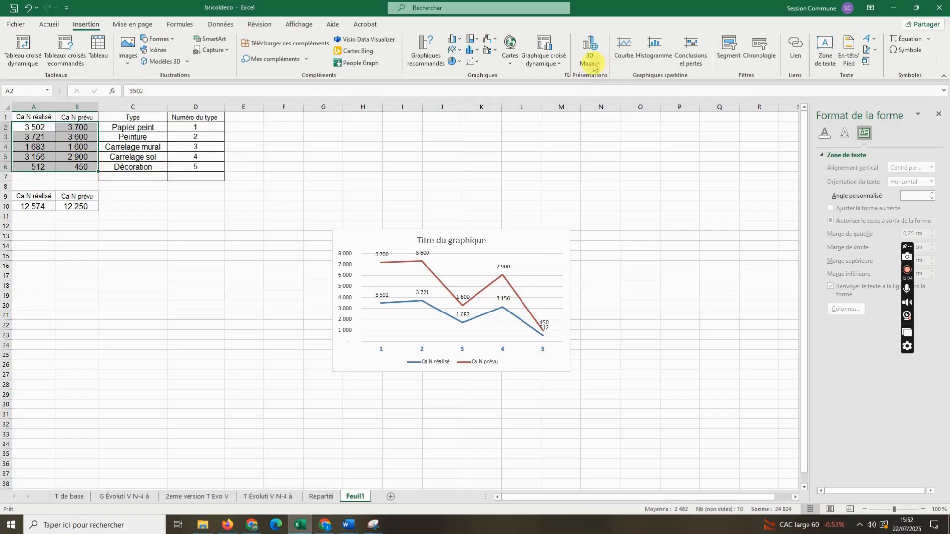
{"action": "left_click", "coordinate": [493, 57]}
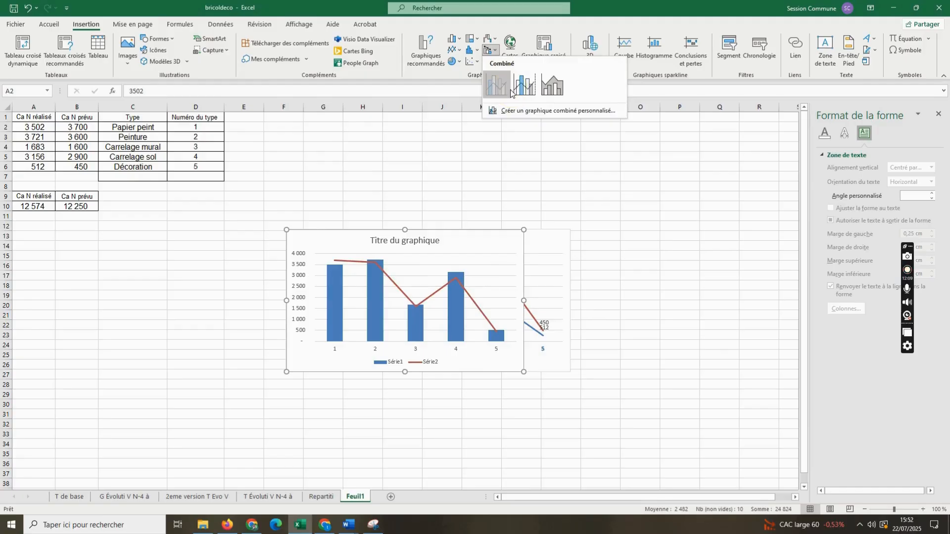
{"action": "left_click", "coordinate": [519, 90]}
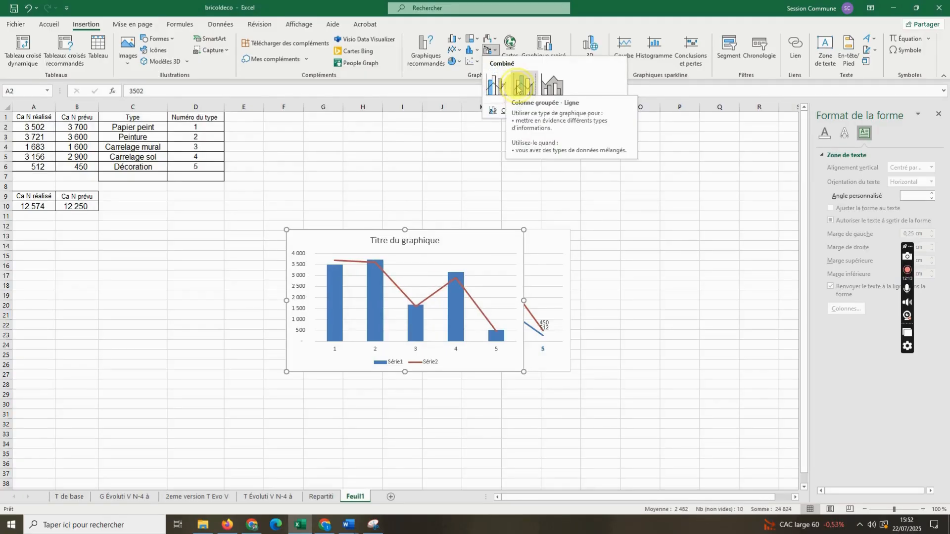
{"action": "left_click", "coordinate": [551, 87]}
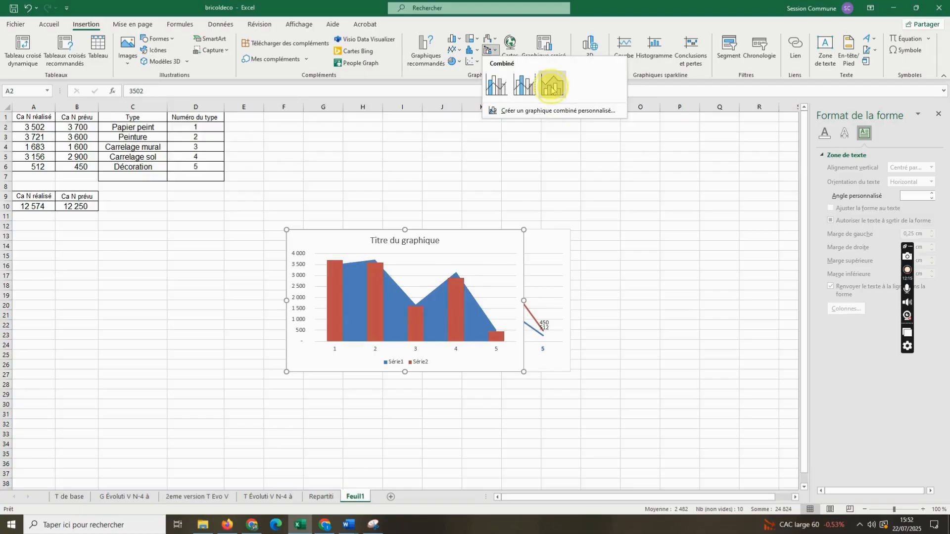
{"action": "left_click", "coordinate": [496, 85]}
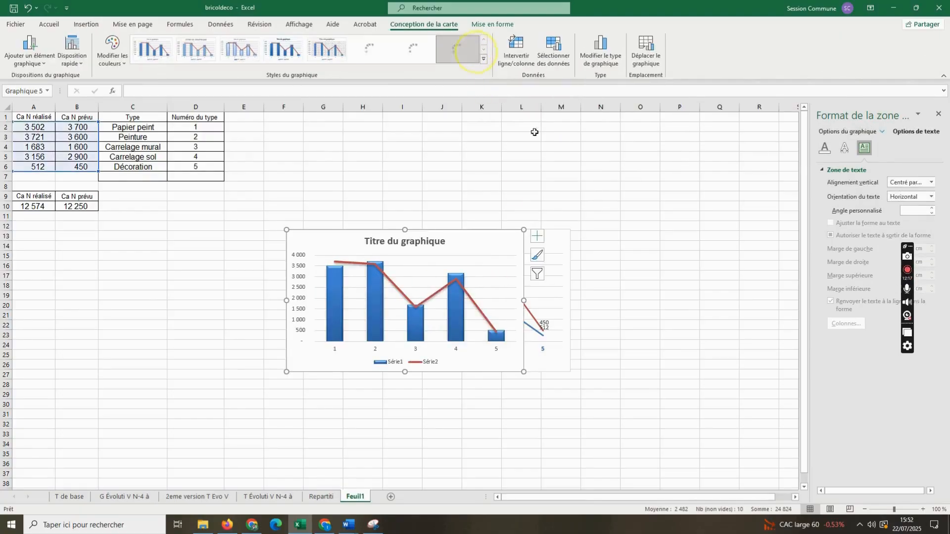
{"action": "key", "text": "Delete"}
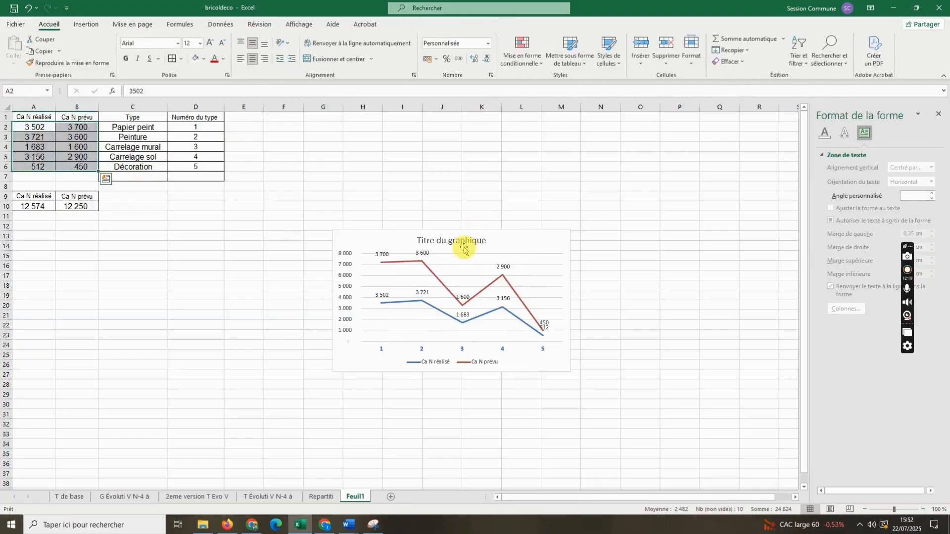
{"action": "left_click", "coordinate": [86, 24]}
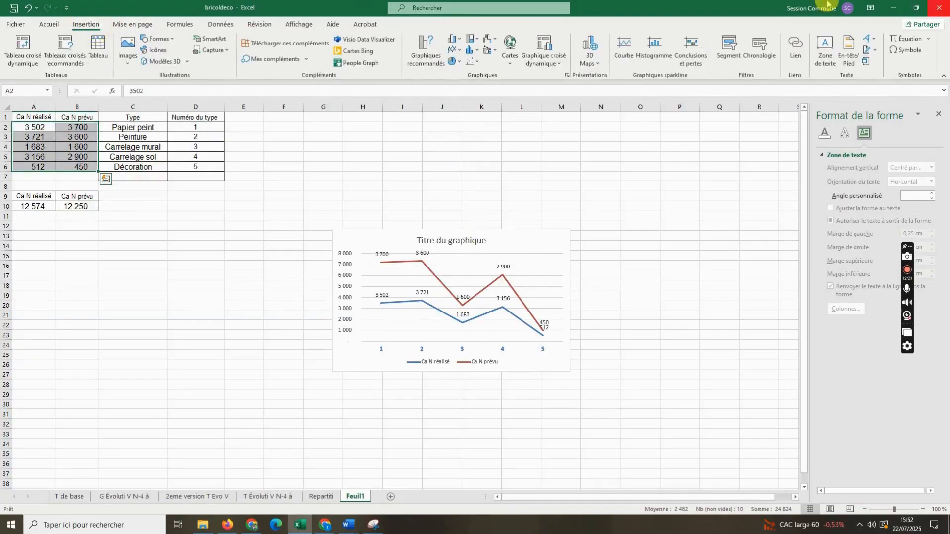
{"action": "left_click", "coordinate": [455, 51]}
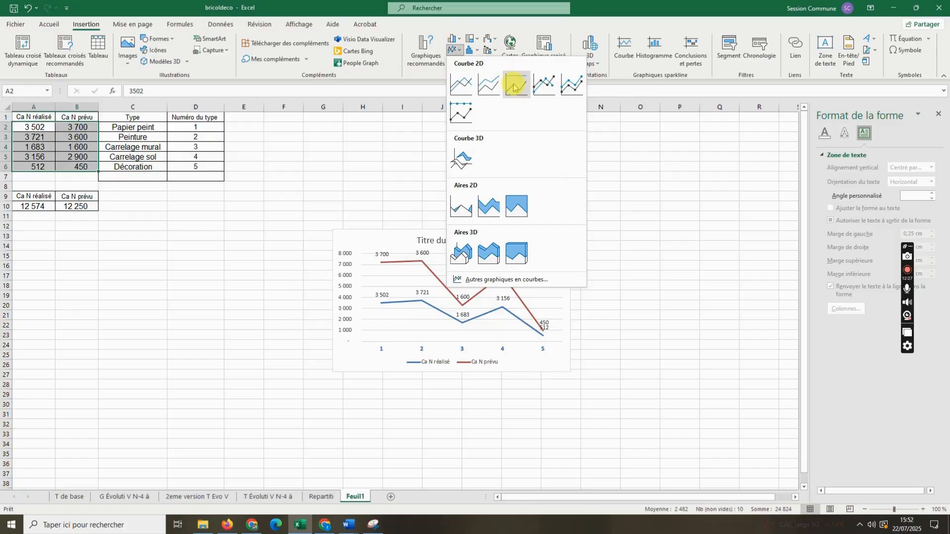
{"action": "left_click", "coordinate": [473, 41]}
{"action": "left_click", "coordinate": [452, 39]}
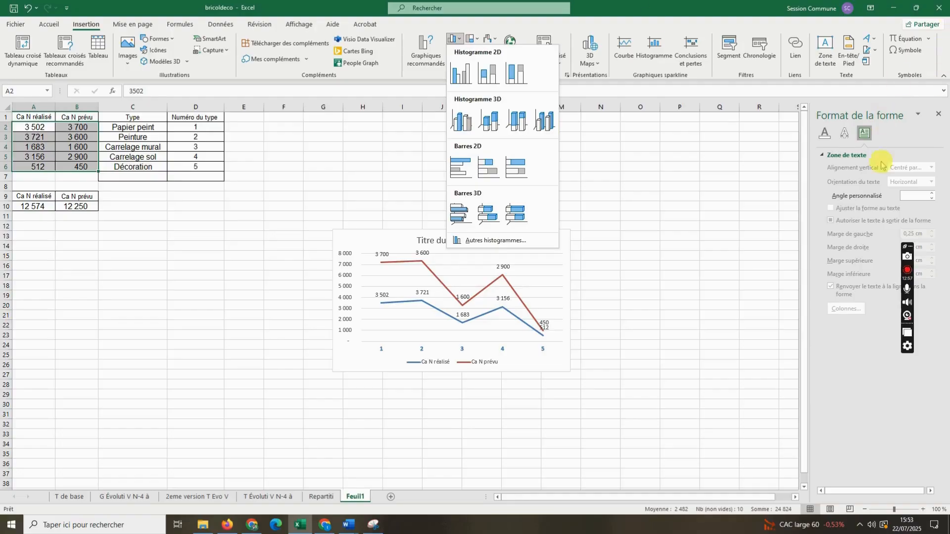
{"action": "left_click", "coordinate": [916, 290]}
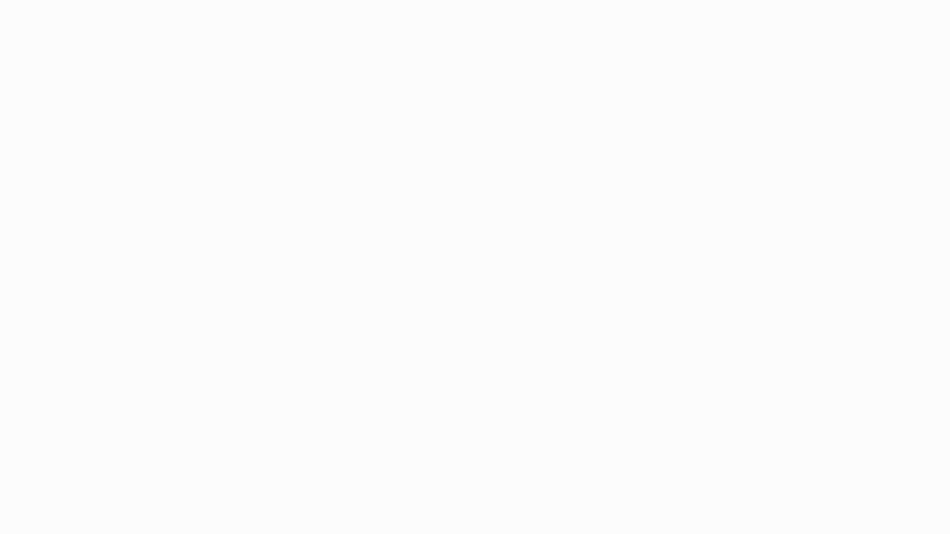